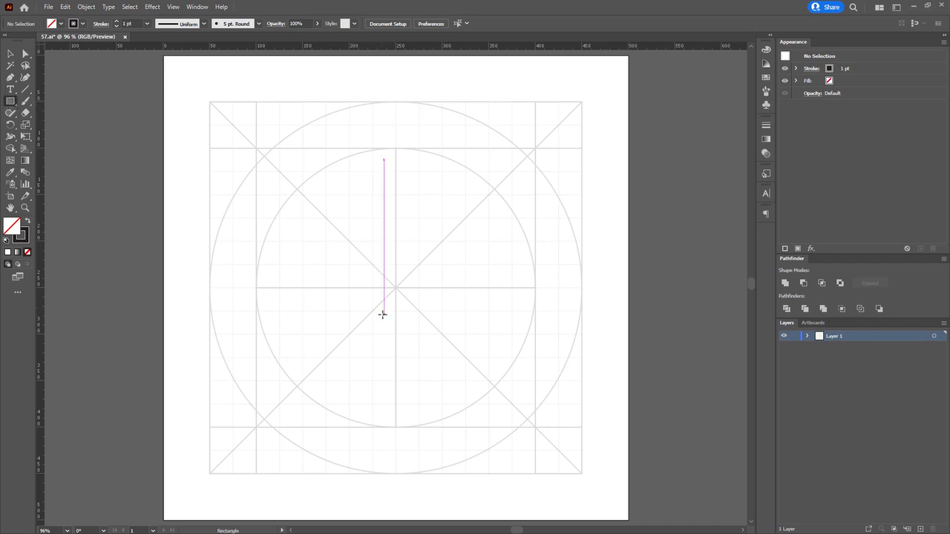
Step: Draw a 100 px square around the grid's centre and extend its bottom edge down to the inner guide line, making it 200 px tall
scroll(394, 294, "up", 2)
left_click_drag(394, 295, 323, 221)
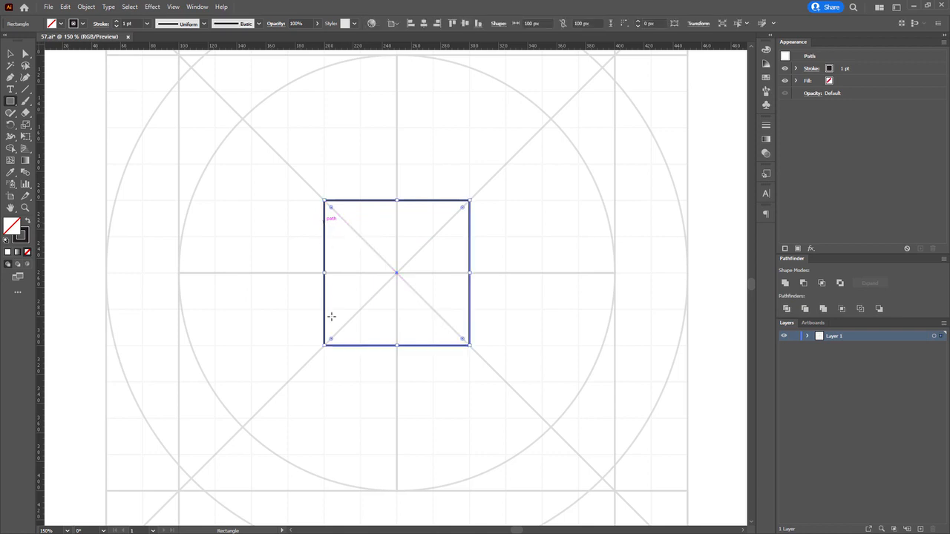
key("a")
left_click_drag(278, 309, 484, 490)
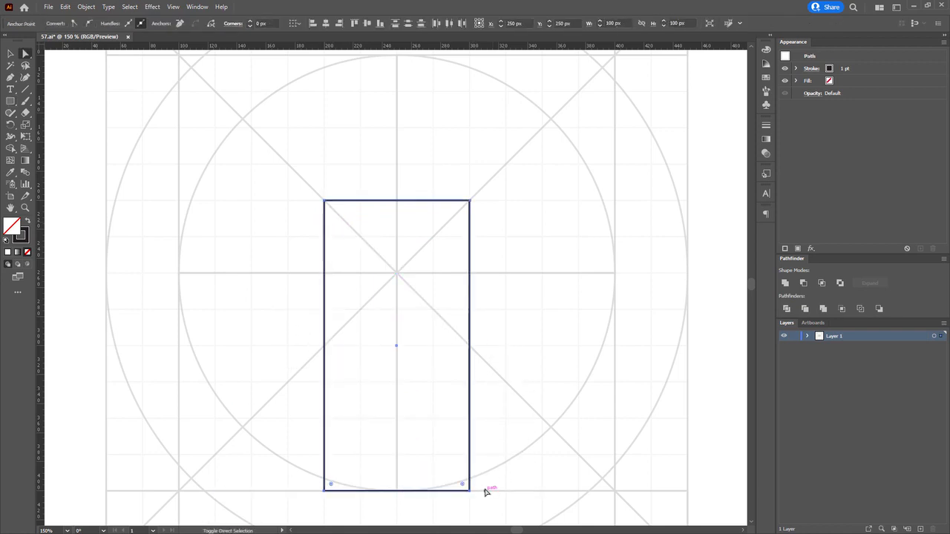
Step: Raise the rectangle's top edge by 50 px so the shape is 100 px wide and 250 px tall
scroll(468, 411, "up", 3)
left_click_drag(261, 228, 491, 298)
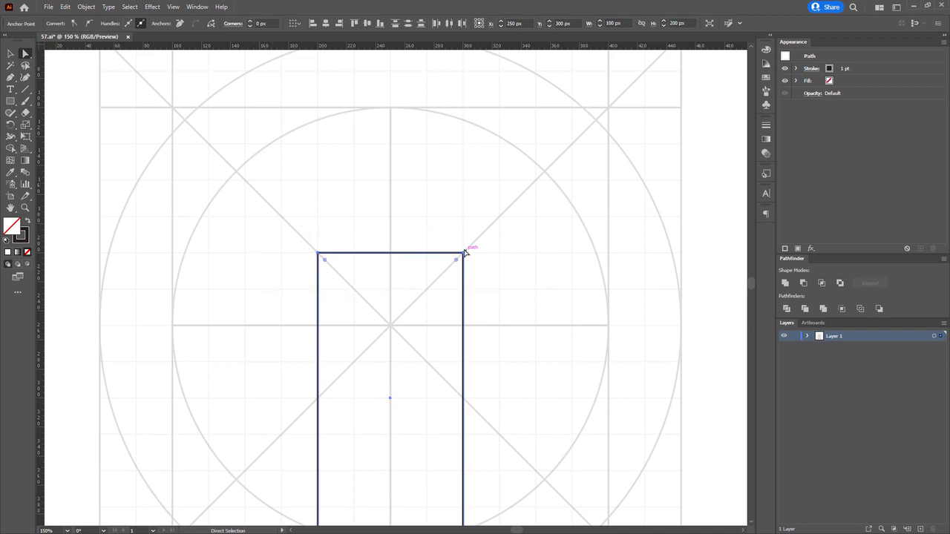
left_click_drag(464, 253, 459, 183)
left_click_drag(352, 151, 368, 193)
key("space")
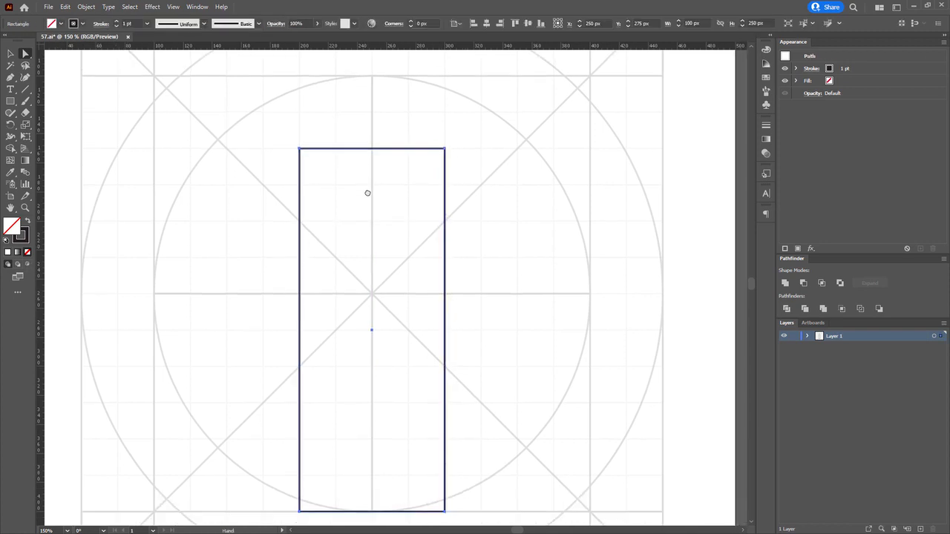
Step: Set the tall rectangle's stroke to 9 pt with rounded corner joins
scroll(367, 193, "down", 1)
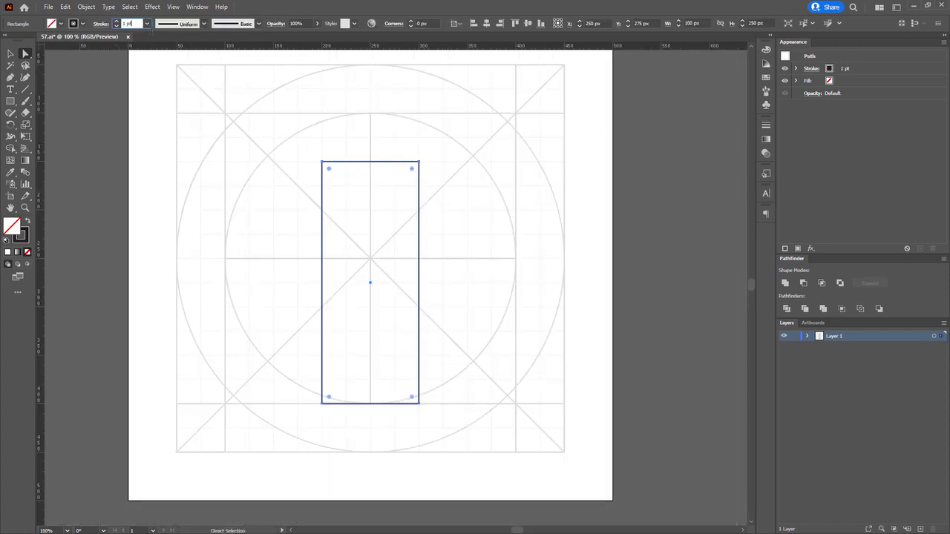
type("9")
key("Return")
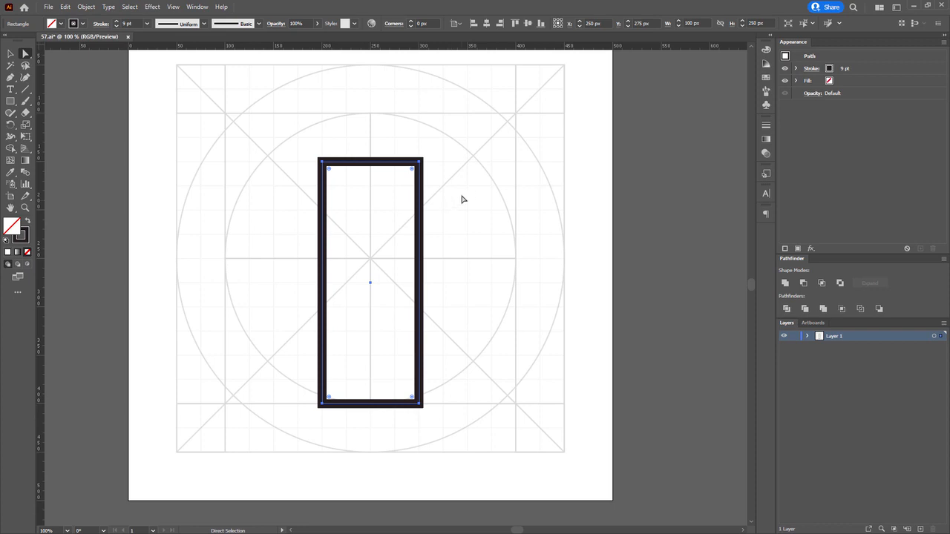
left_click(101, 26)
left_click(49, 63)
left_click(457, 198)
left_click_drag(426, 105, 388, 183)
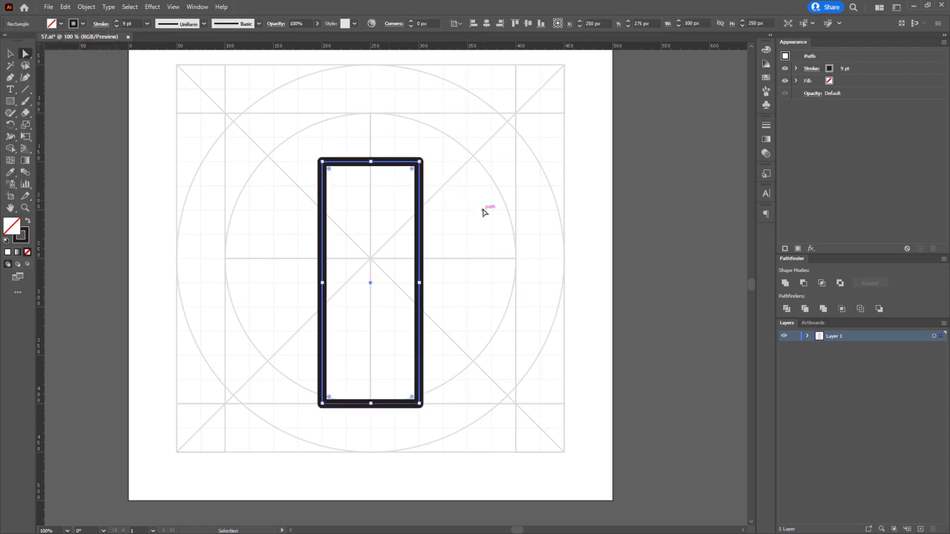
scroll(486, 209, "down", 1)
Step: Scale down a copy of the rectangle inside the original and set it to 40 px wide and 40 px high
key("v")
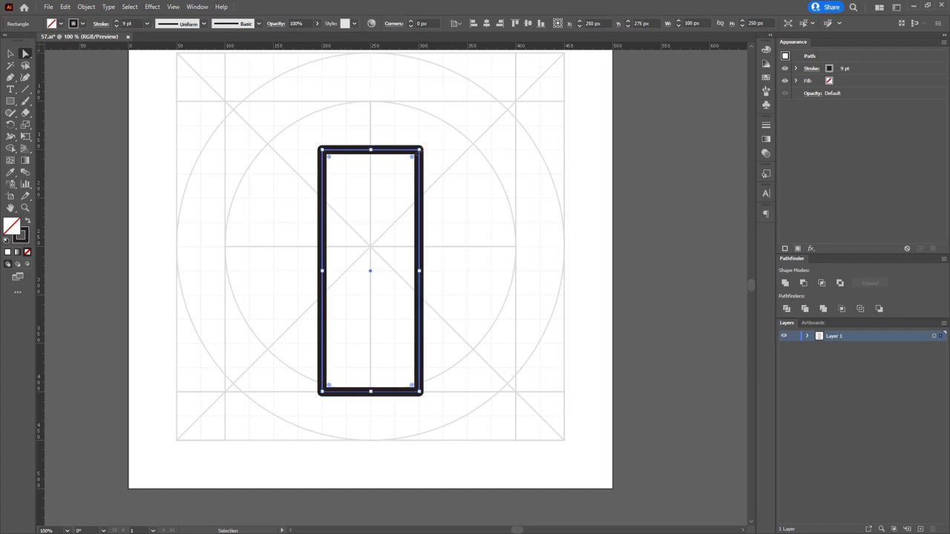
left_click_drag(421, 148, 390, 161)
scroll(398, 232, "up", 5)
scroll(375, 291, "down", 3)
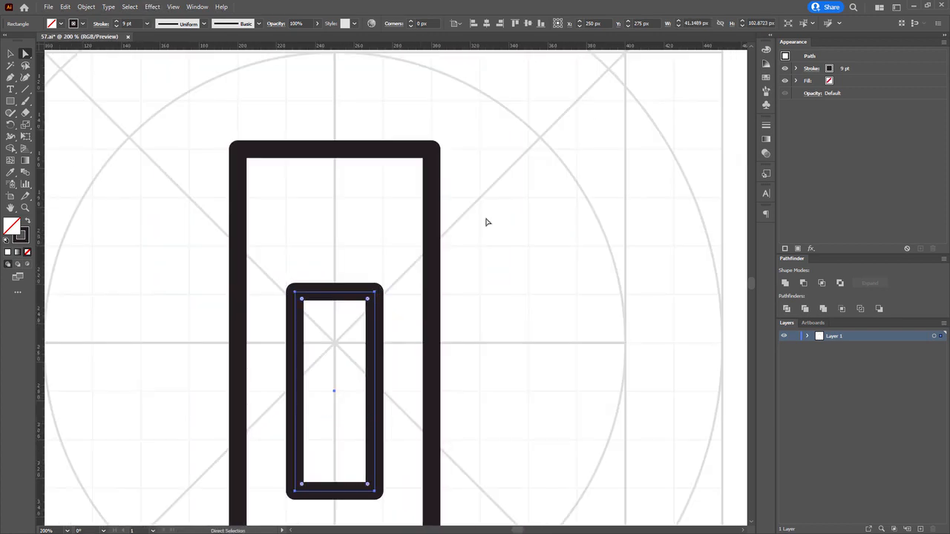
left_click(695, 23)
type("40")
key("Tab")
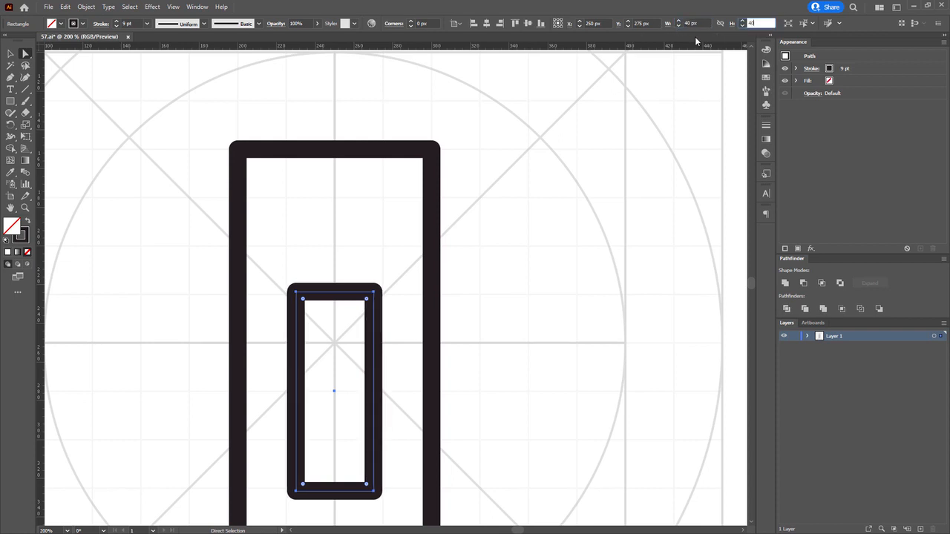
type("40")
key("Return")
Step: Centre the small square on the tall rectangle's top edge and enlarge it proportionally to about 60 px
left_click_drag(377, 367, 399, 144)
scroll(394, 124, "up", 2)
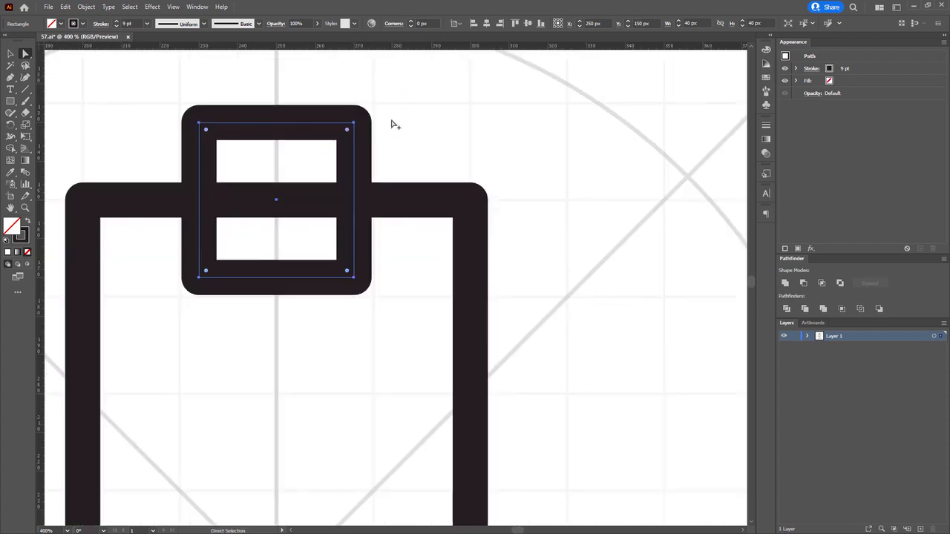
left_click_drag(354, 122, 396, 76)
scroll(410, 97, "down", 2)
left_click(446, 117)
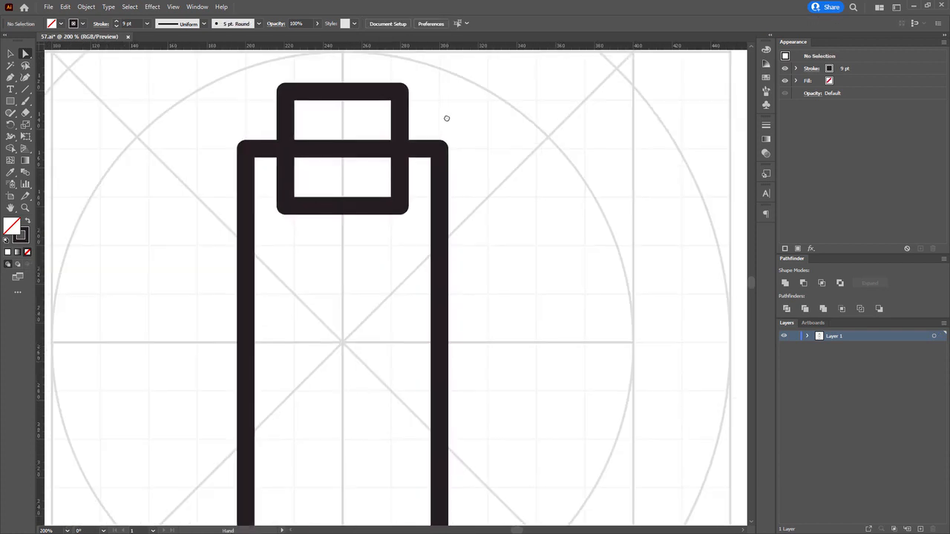
Step: Duplicate the tall rectangle in place and shrink the copy into a centred door shape about 50 px wide at its base
key("ctrl+0")
key("v")
left_click(443, 239)
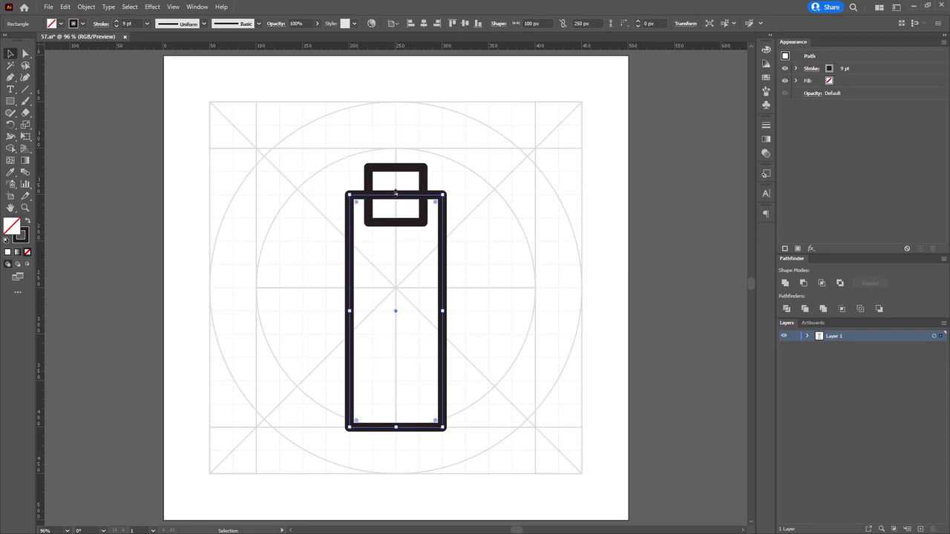
left_click_drag(396, 194, 401, 335)
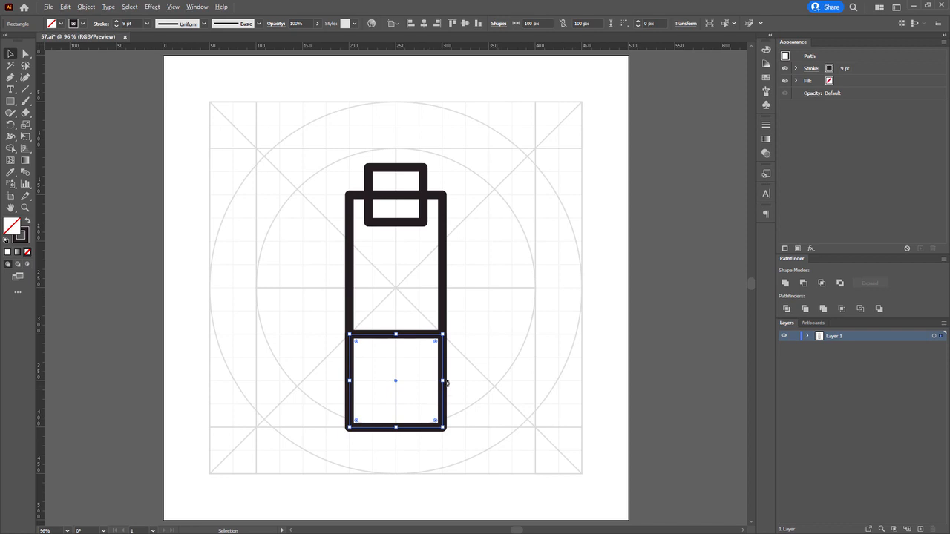
left_click_drag(445, 381, 421, 378)
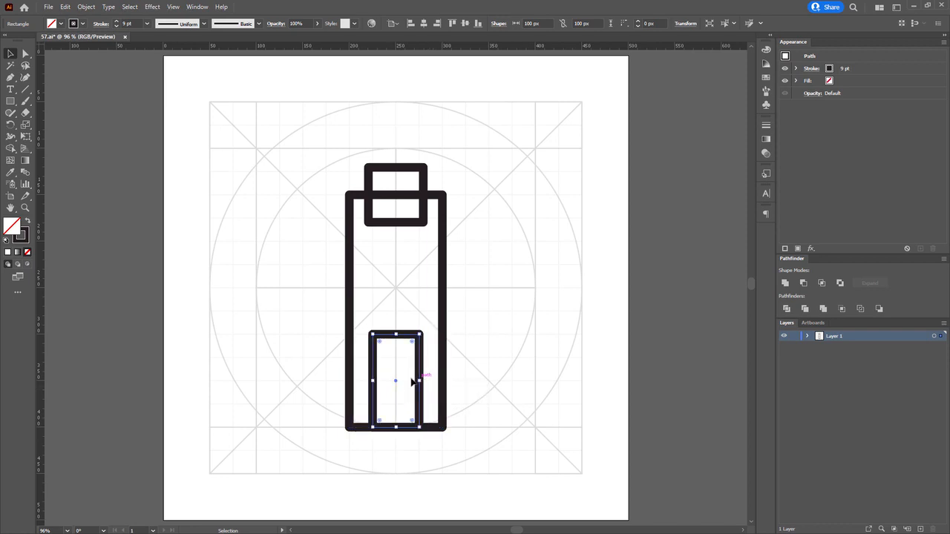
scroll(415, 380, "up", 2)
left_click_drag(392, 308, 331, 266)
scroll(393, 343, "up", 1)
Step: Copy the door shape in place and reshape the copy into a thin canopy bar about 57.7 by 6.6 px above the door
key("ctrl+c")
key("ctrl+f")
left_click_drag(342, 428, 349, 267)
scroll(355, 272, "up", 3)
left_click_drag(461, 272, 483, 273)
left_click_drag(371, 286, 377, 222)
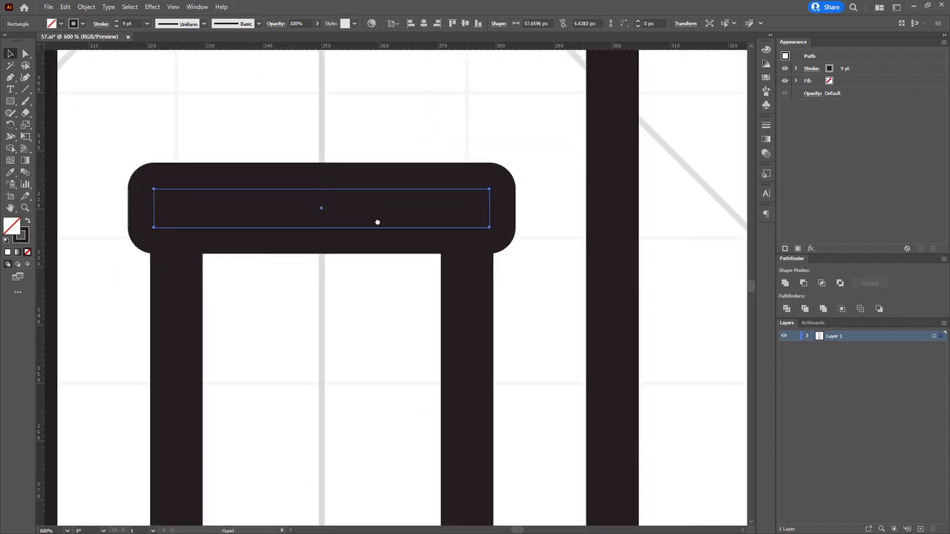
Step: Narrow the door rectangle symmetrically to about 41.7 px wide beneath the canopy bar
left_click(165, 125)
left_click(181, 280)
left_click_drag(467, 450, 443, 442)
left_click(285, 113)
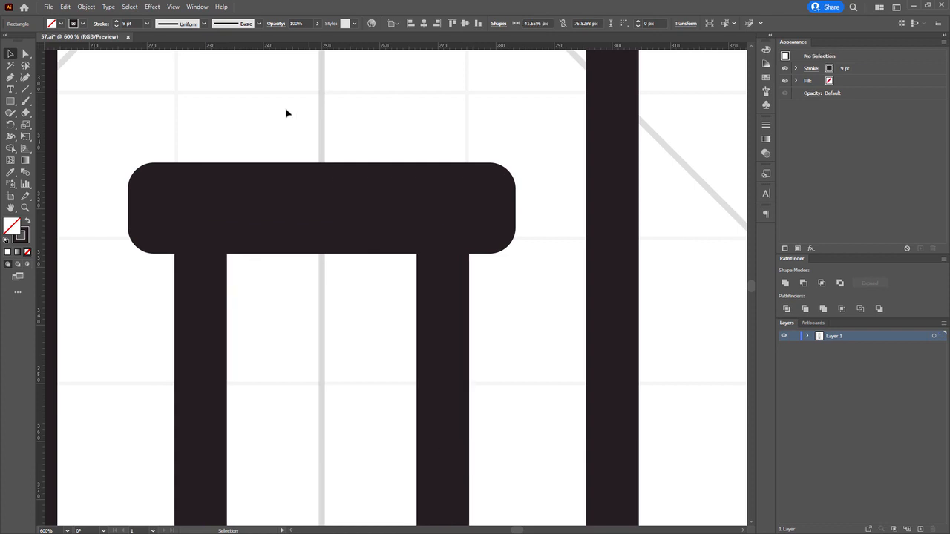
Step: Set the stroke of the door and canopy bar to 5 pt
left_click_drag(286, 110, 252, 260)
left_click(129, 24)
type("5")
key("Return")
left_click(300, 126)
Step: Lower the canopy bar together with the door's top edge and fully round the bar's ends
scroll(322, 154, "down", 2)
key("a")
left_click_drag(213, 221, 424, 153)
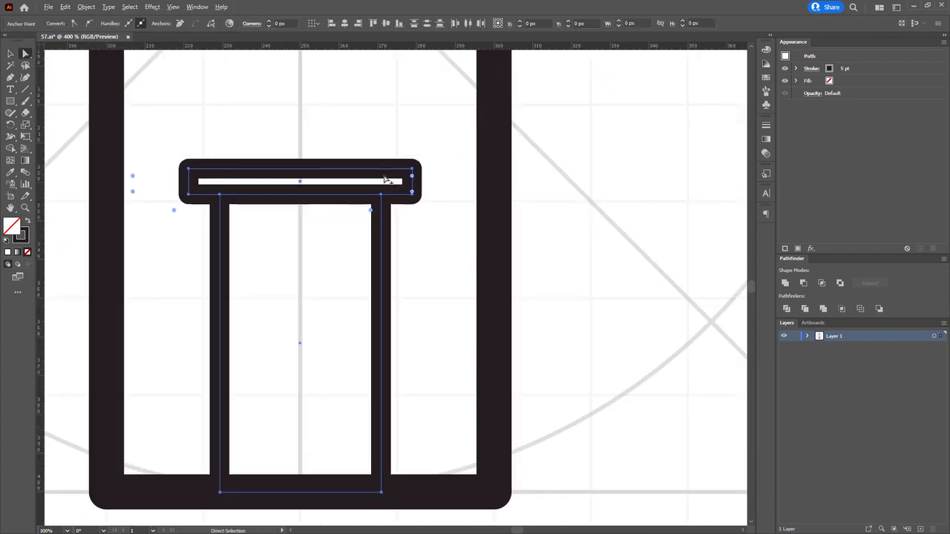
scroll(384, 178, "up", 1)
left_click_drag(379, 203, 542, 280)
left_click_drag(159, 279, 194, 183)
left_click_drag(195, 254, 317, 124)
left_click(329, 173)
scroll(323, 143, "down", 1)
left_click_drag(207, 114, 462, 200)
left_click_drag(373, 165, 328, 233)
key("ctrl+z")
scroll(369, 171, "down", 2)
left_click(317, 228)
left_click_drag(267, 182, 235, 178)
scroll(279, 217, "up", 1)
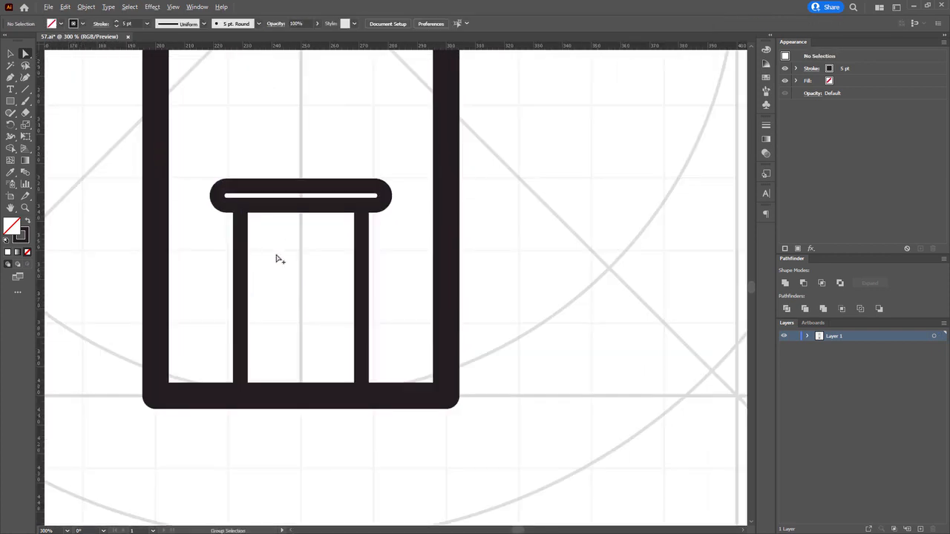
Step: Draw a vertical line about 65.6 px long down the door's middle, from the canopy's lower edge to the base
left_click(25, 89)
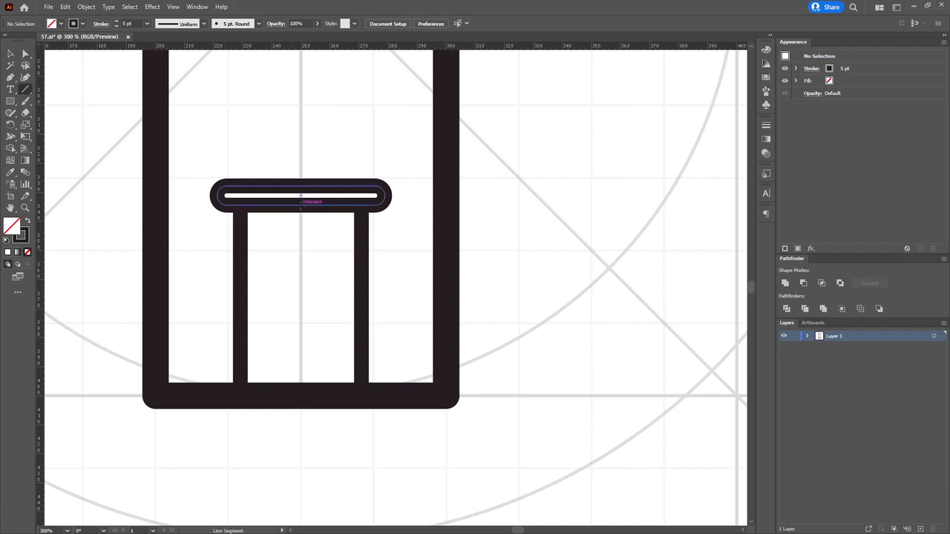
mouse_move(300, 202)
left_mouse_down()
mouse_move(311, 381)
mouse_move(303, 394)
left_mouse_up()
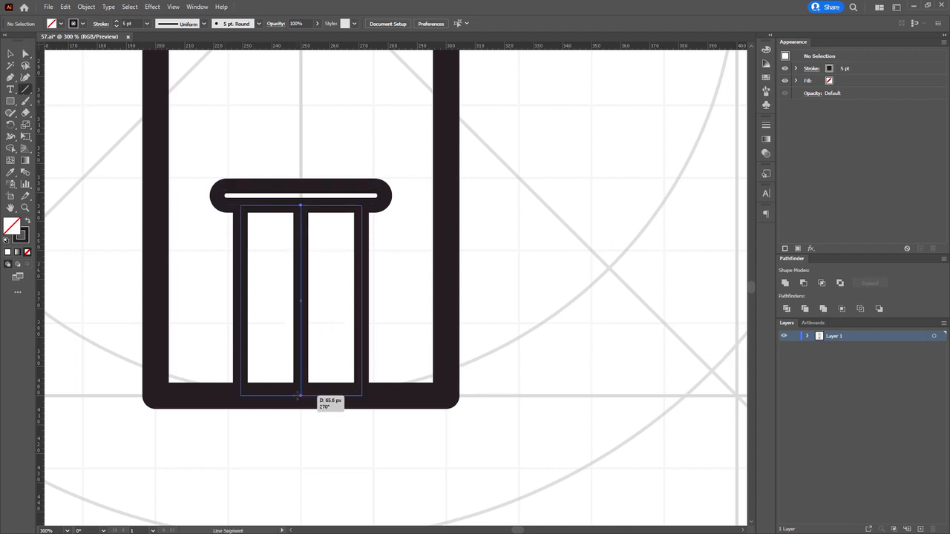
Step: Isolate the door and canopy shapes and shift their left-side anchor points 5 px to the left
key("a")
left_click_drag(265, 160, 382, 274)
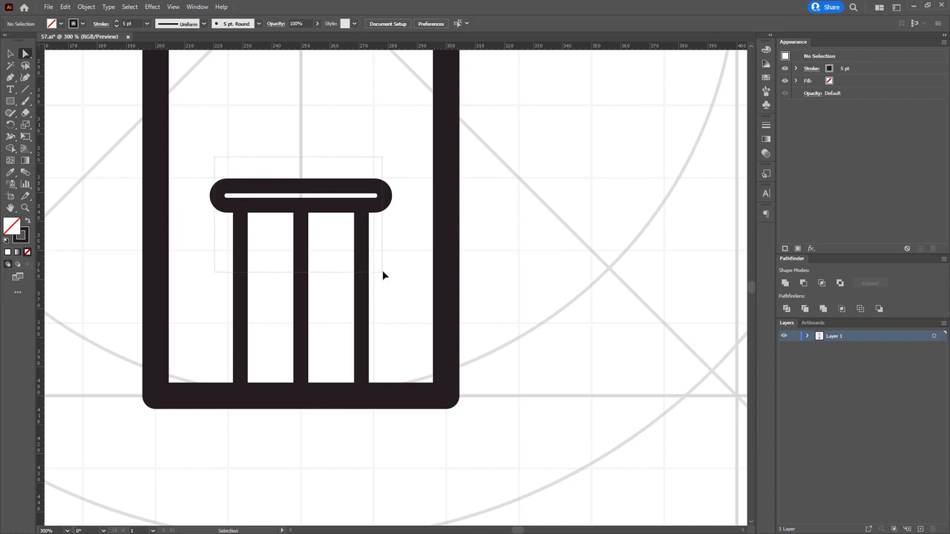
right_click(381, 271)
left_click(427, 358)
left_click_drag(180, 150, 259, 416)
key("shift+Left")
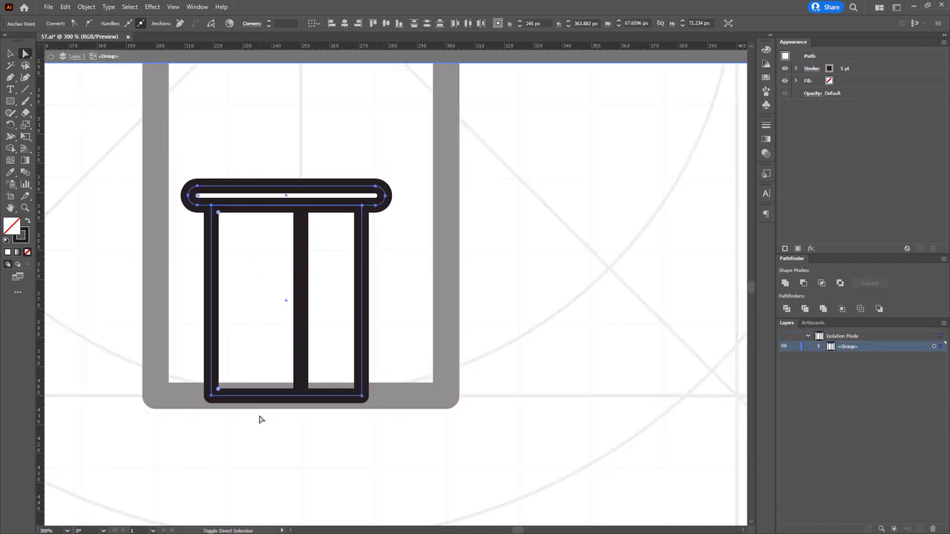
key("ctrl+z")
key("Left")
key("Left")
key("Left")
key("Left")
key("Left")
Step: Shift the right-side anchor points of the door and canopy 5 px to the right and leave isolation mode
left_click_drag(341, 137, 418, 423)
key("Right")
key("Right")
key("Right")
key("Right")
key("Right")
key("Escape")
left_click(346, 333)
scroll(346, 333, "down", 3)
Step: Create a 75 px wide, 250 px tall copy of the tower rectangle against its left side and isolate it
left_click(392, 295)
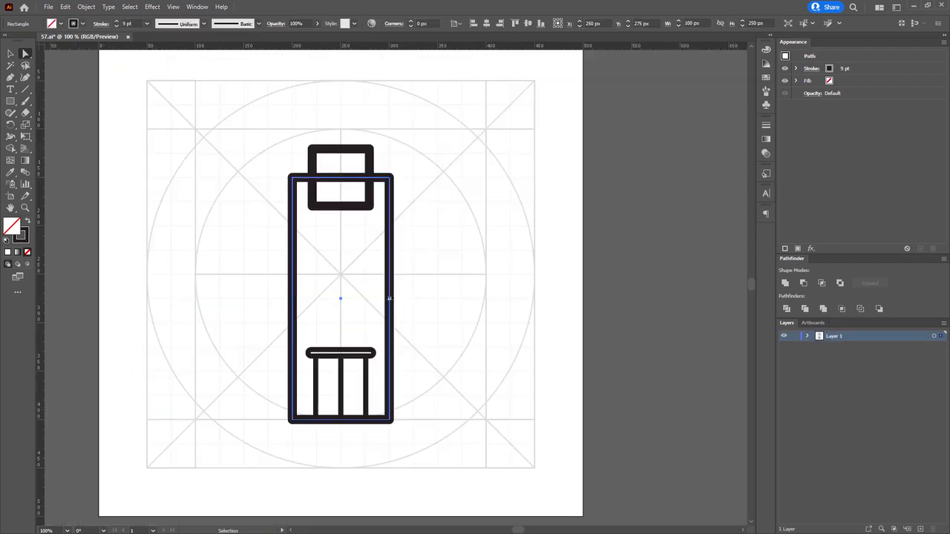
left_click_drag(389, 297, 220, 300)
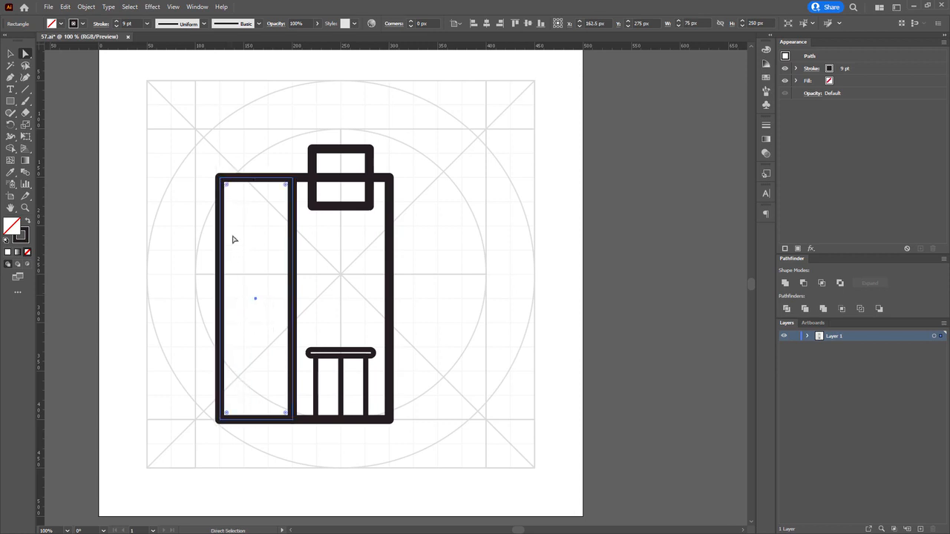
right_click(233, 236)
left_click(288, 325)
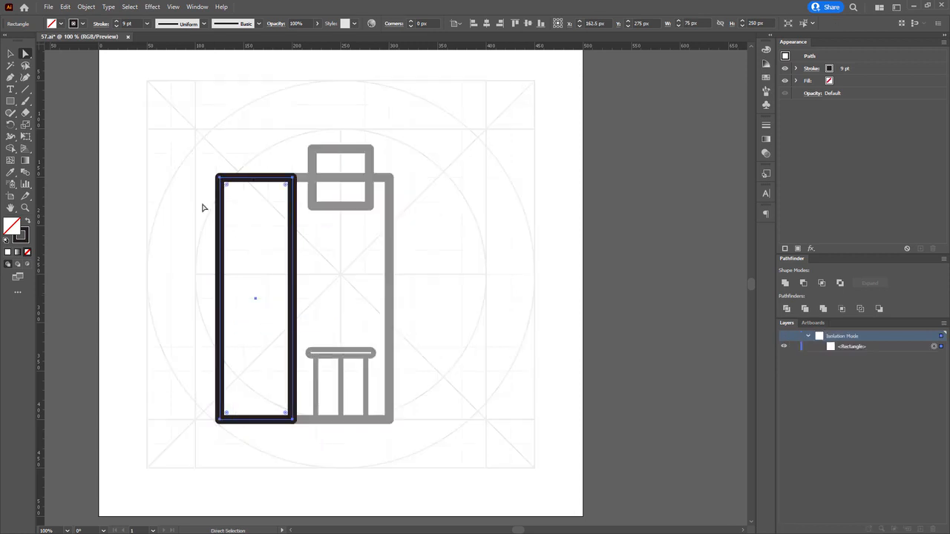
Step: Lower the left wing's top corners into a slope, with the inner corner 175 px above the base and the outer corner lower
scroll(297, 215, "up", 2)
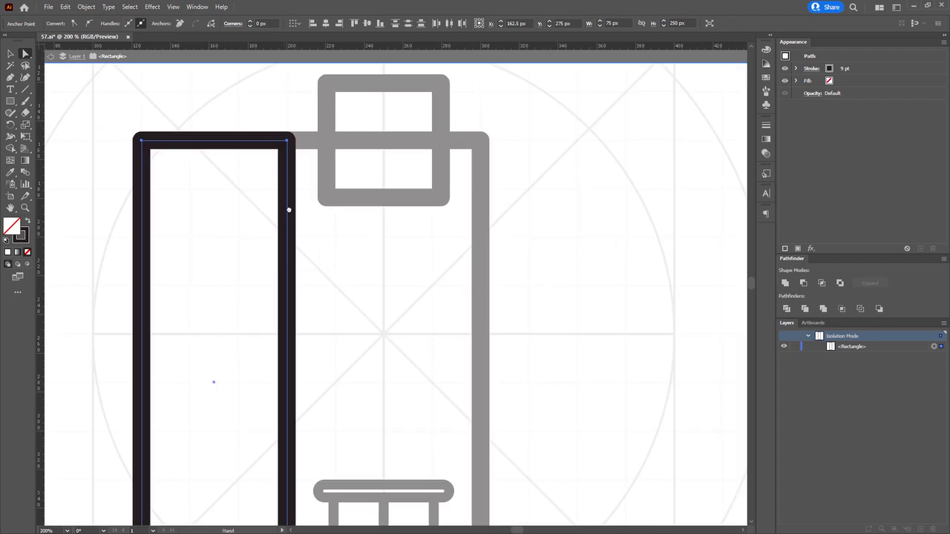
left_click_drag(297, 216, 322, 189)
left_click_drag(315, 115, 318, 262)
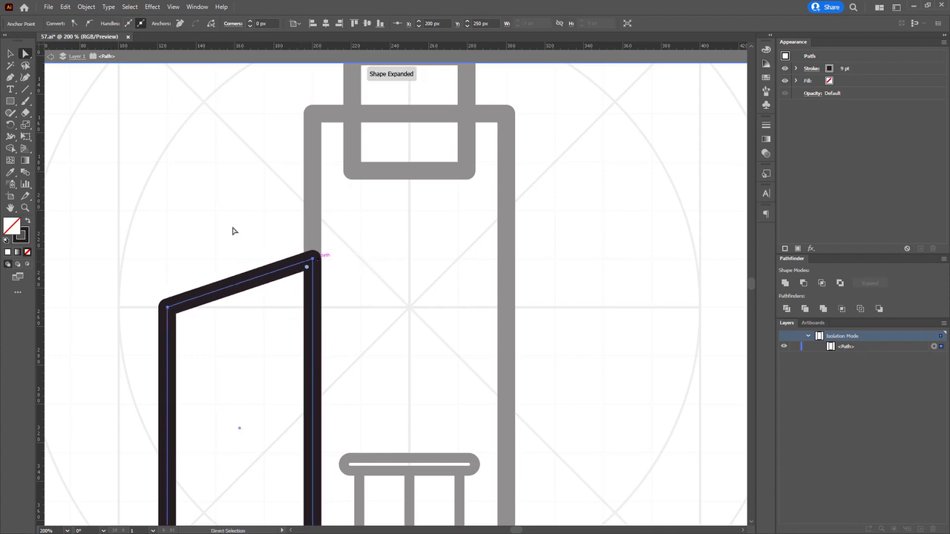
key("space")
left_click_drag(208, 254, 208, 183)
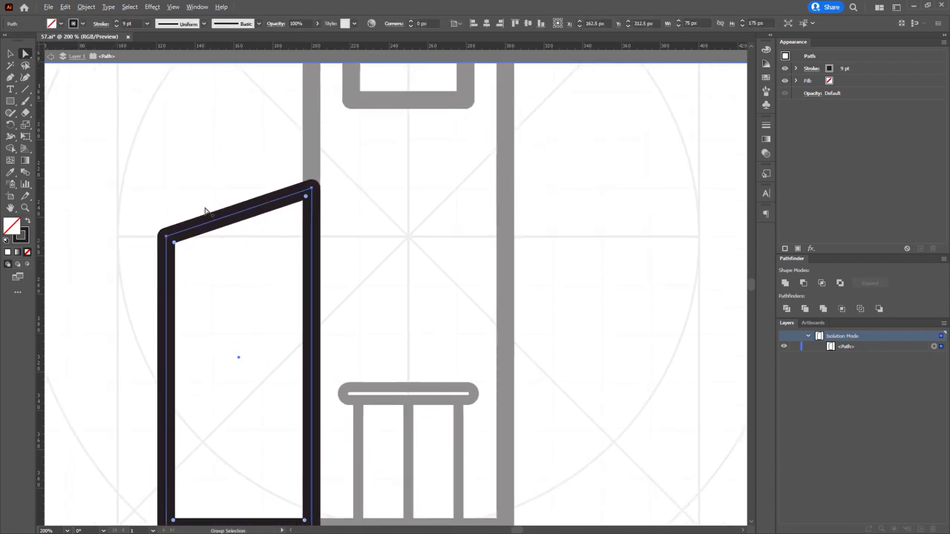
scroll(206, 210, "down", 1)
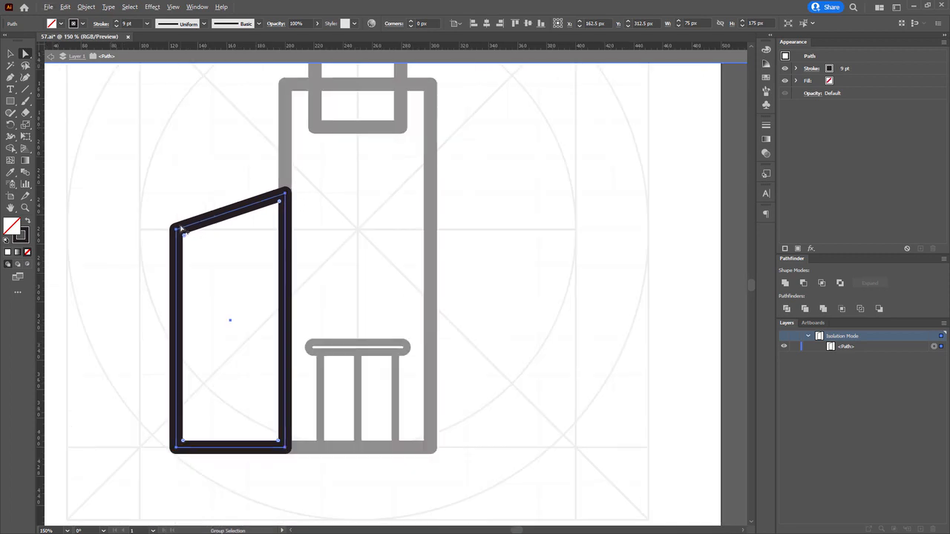
Step: Copy the left wing to the tower's right side, reflect the copy across the vertical axis and exit isolation mode
left_click_drag(176, 230, 433, 270)
right_click(432, 270)
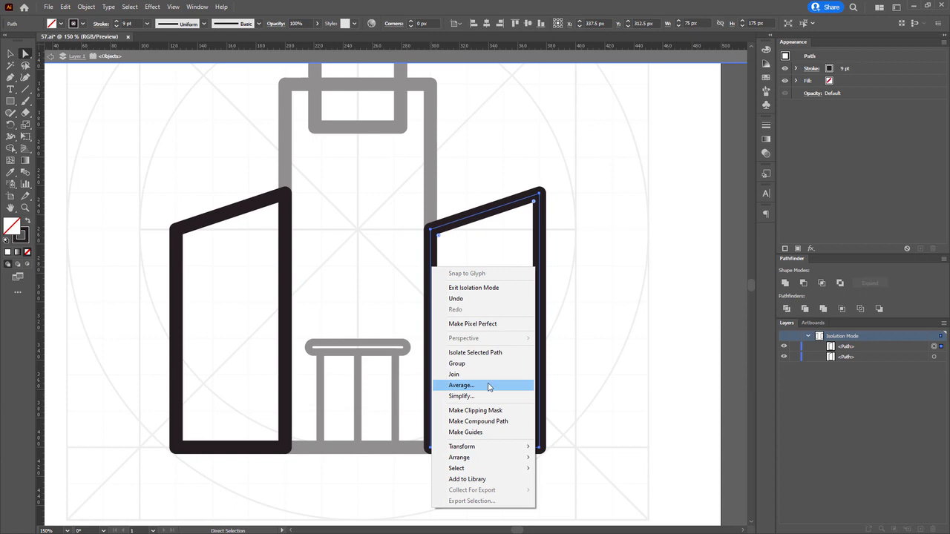
mouse_move(512, 447)
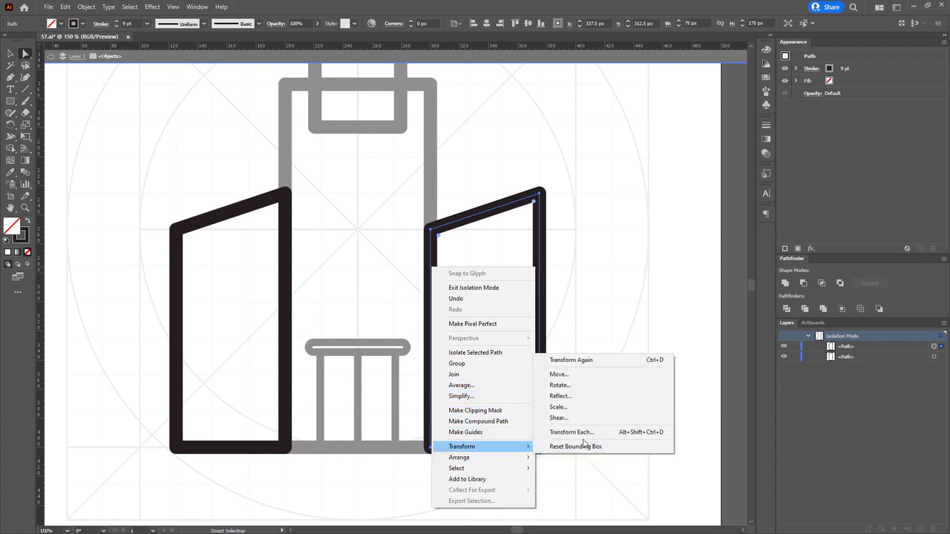
left_click(564, 395)
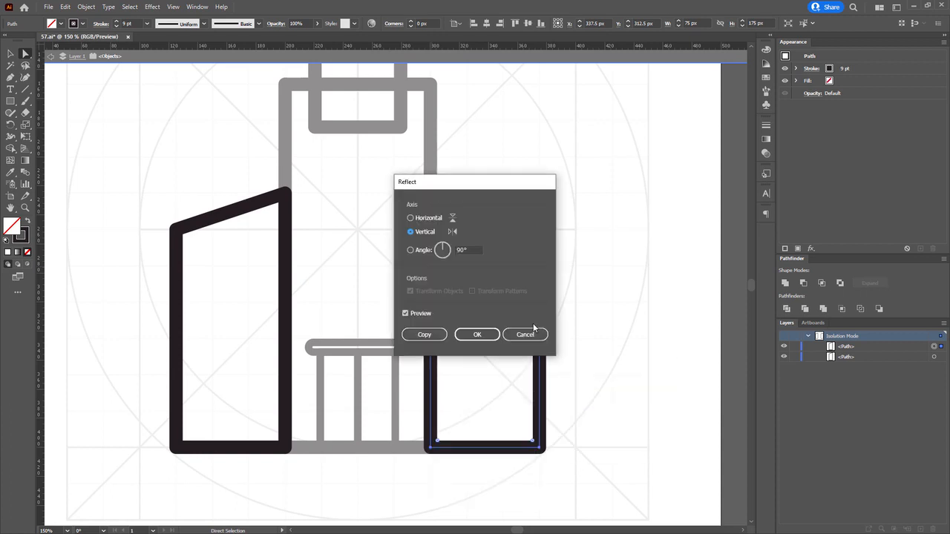
left_click(480, 334)
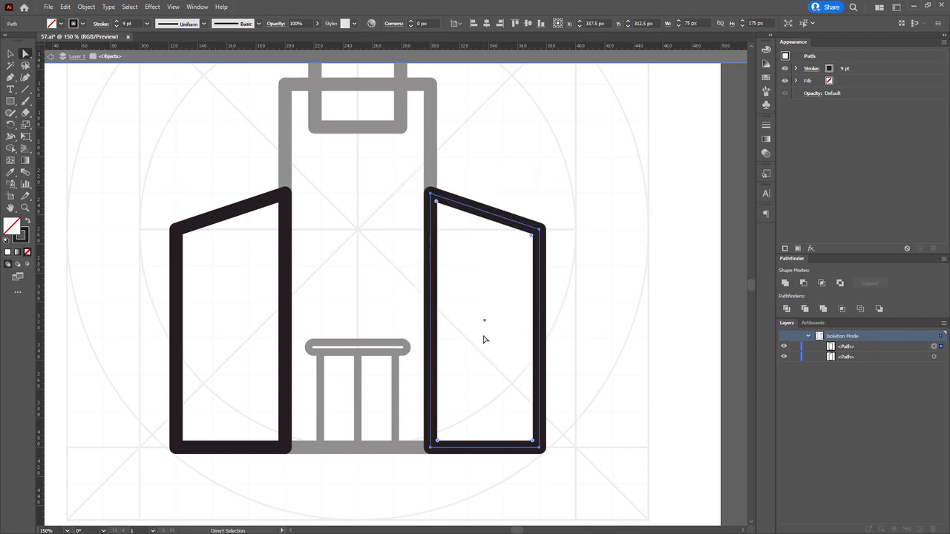
double_click(374, 225)
mouse_move(373, 227)
left_mouse_down()
mouse_move(382, 223)
mouse_move(377, 240)
left_mouse_up()
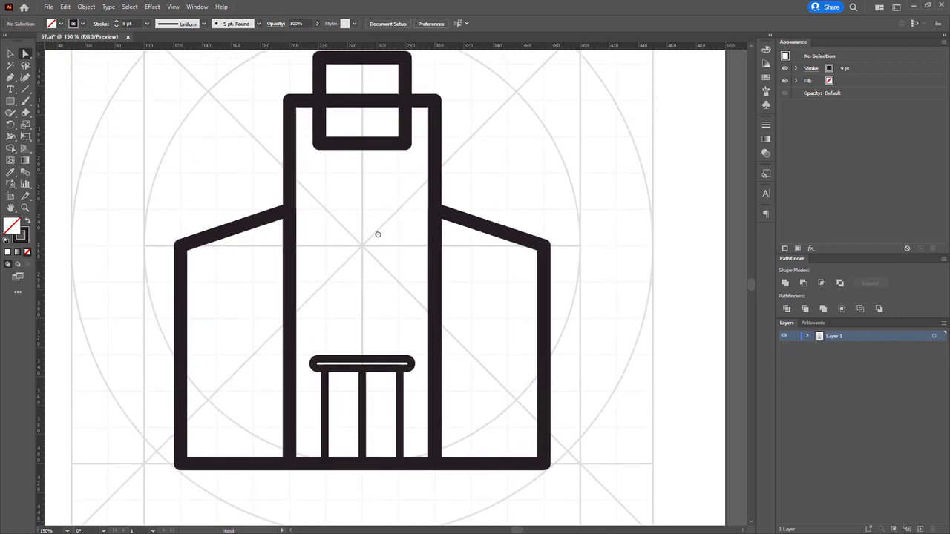
Step: Draw a window rectangle about 23 px wide and 15 px tall with a 5 pt stroke inside the tower, below the top box
scroll(353, 205, "up", 3)
scroll(280, 250, "up", 1)
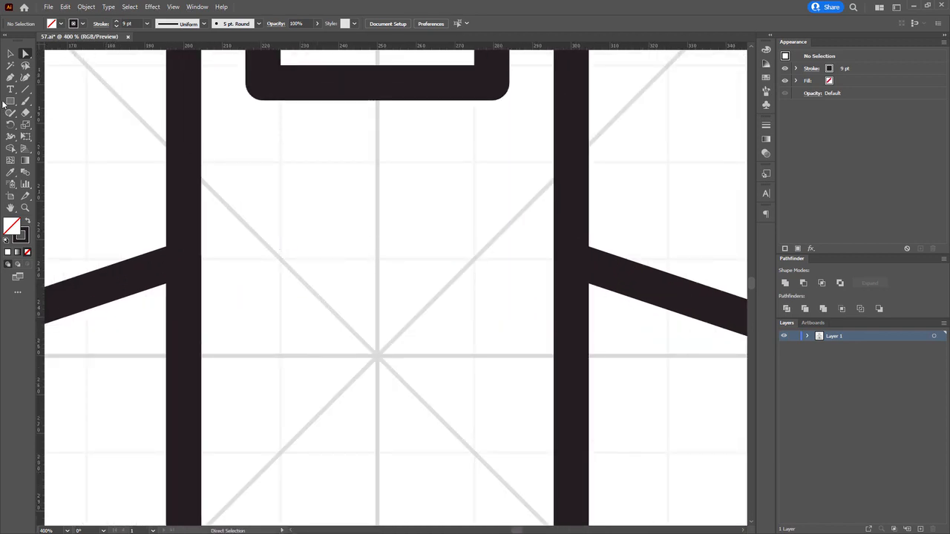
left_click(10, 101)
right_click(281, 203)
mouse_move(281, 204)
left_mouse_down()
mouse_move(250, 175)
mouse_move(235, 177)
left_mouse_up()
type("5")
key("Return")
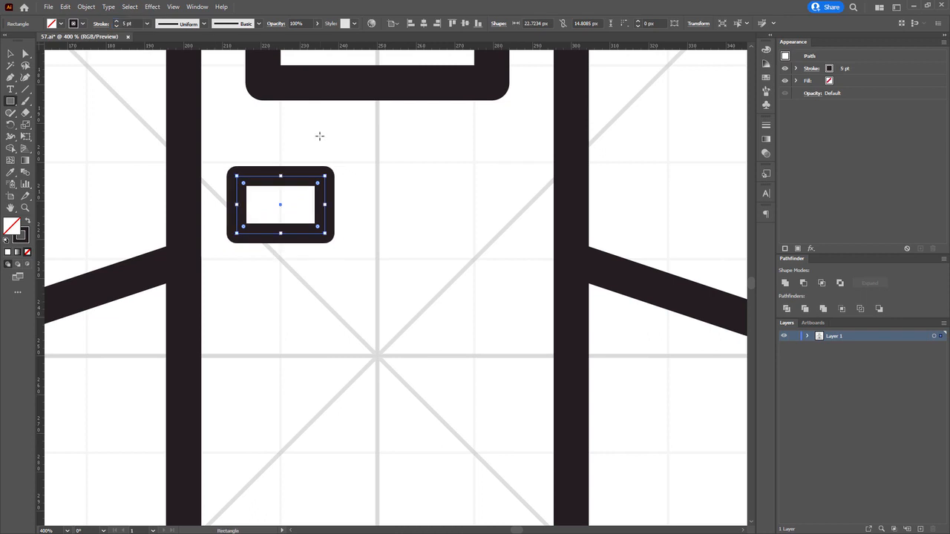
Step: Copy the window horizontally to the other side of the tower's centre line and group the two windows
key("v")
left_click_drag(323, 175, 503, 201)
left_click(345, 196, "shift")
key("ctrl+g")
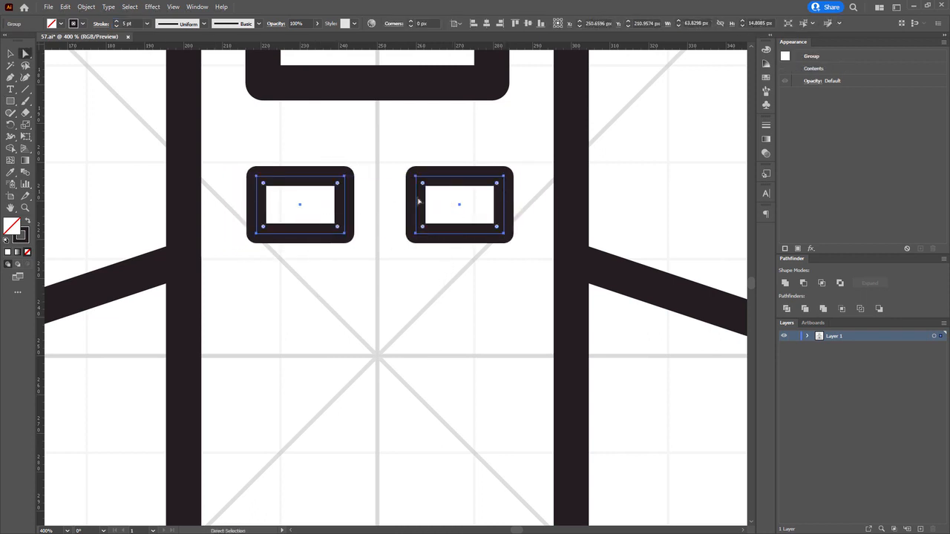
Step: Round the windows' corners by about 1.6 px and centre the pair on the tower's vertical axis below the top box
scroll(426, 181, "up", 1)
left_click_drag(469, 164, 424, 129)
scroll(454, 158, "down", 3)
scroll(427, 154, "up", 4)
scroll(424, 130, "down", 4)
Step: Copy the window pair straight down about 35 px and repeat the copy to make three rows, then deselect
left_click_drag(422, 133, 407, 175)
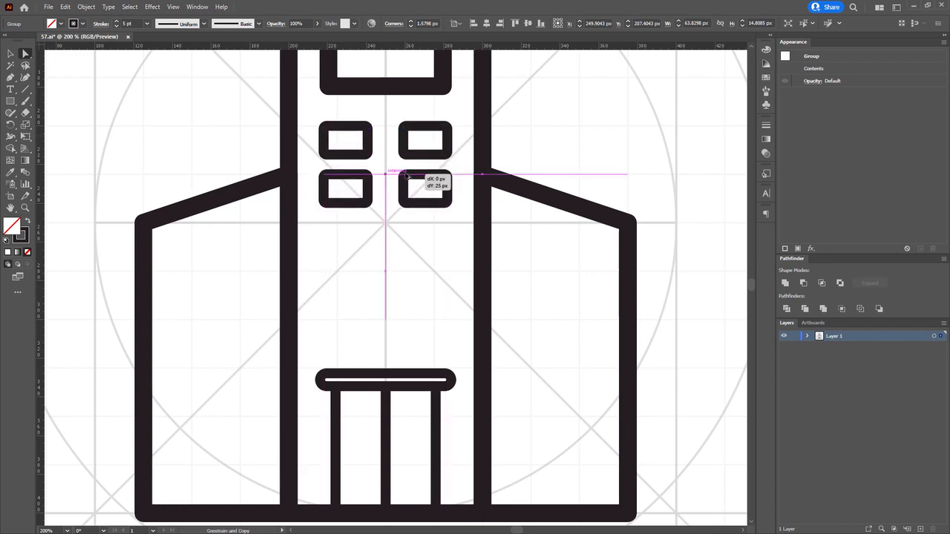
left_click_drag(406, 175, 406, 200, "alt+shift")
key("ctrl+d")
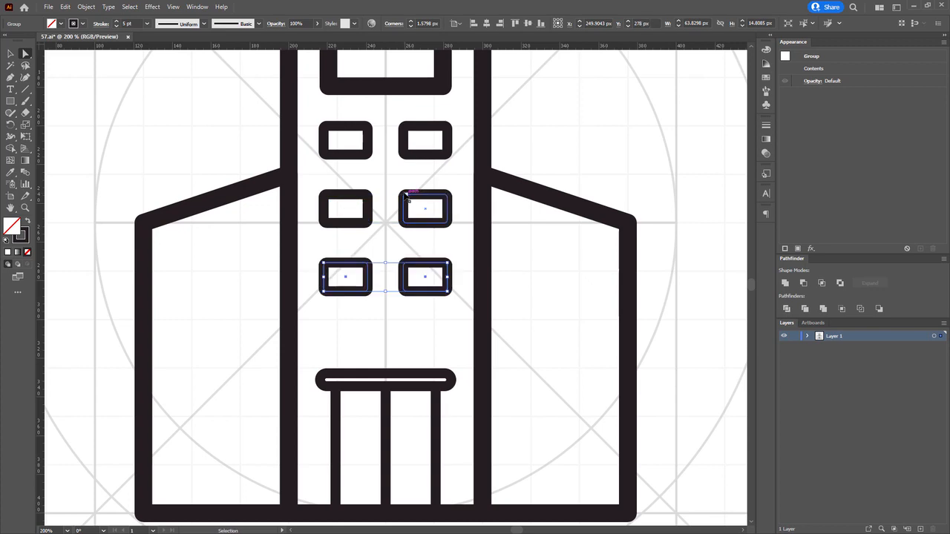
left_click(397, 257)
Step: Add anchor points to the tower's top edge at both outer sides of the top box and near the middle
scroll(397, 257, "down", 2)
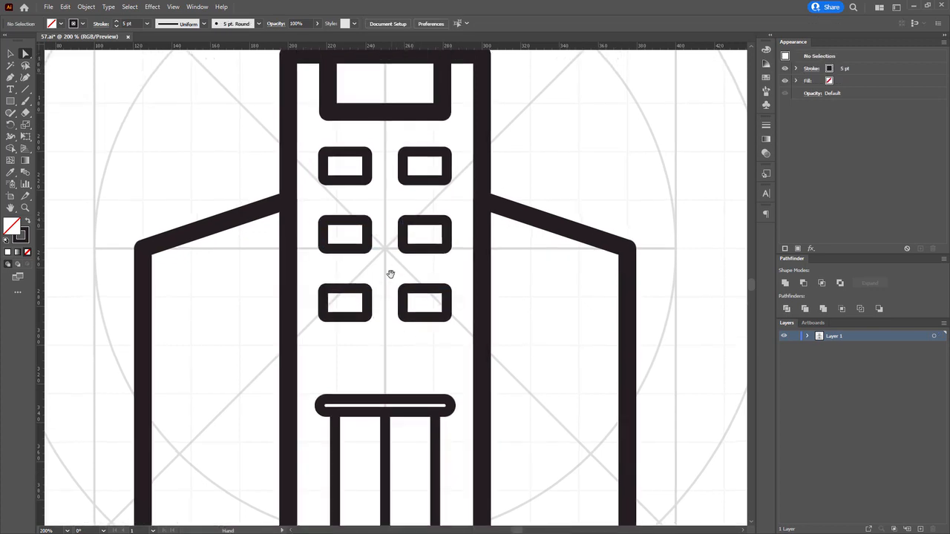
left_click_drag(460, 207, 446, 187)
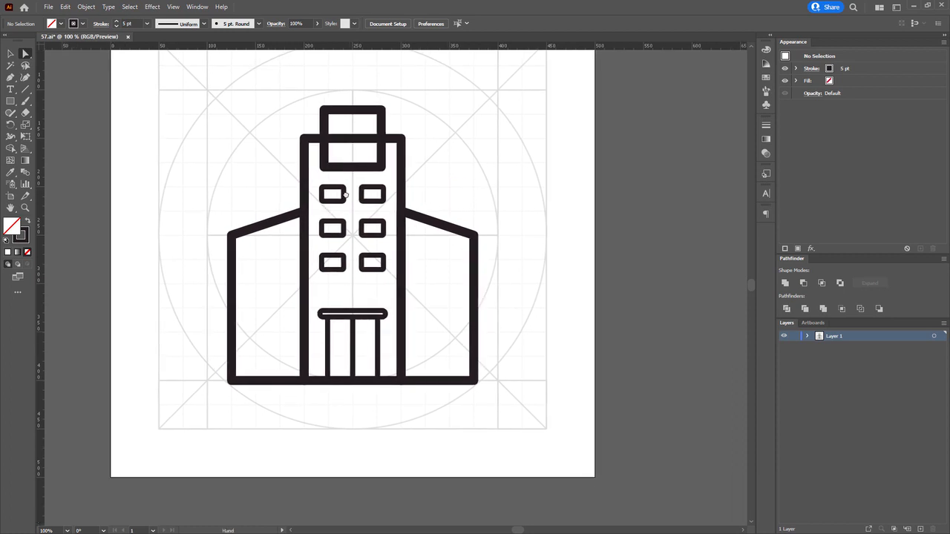
left_click_drag(349, 192, 345, 200)
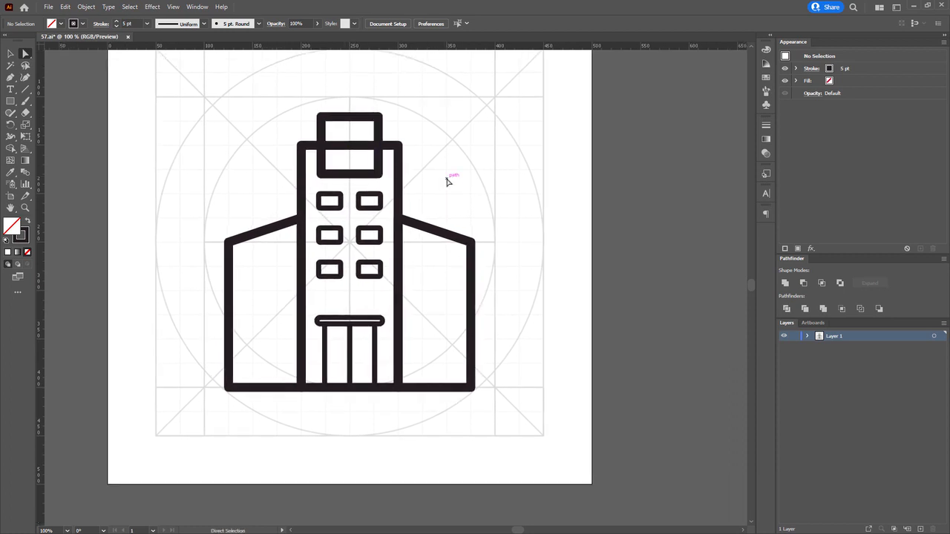
left_click_drag(440, 173, 442, 203)
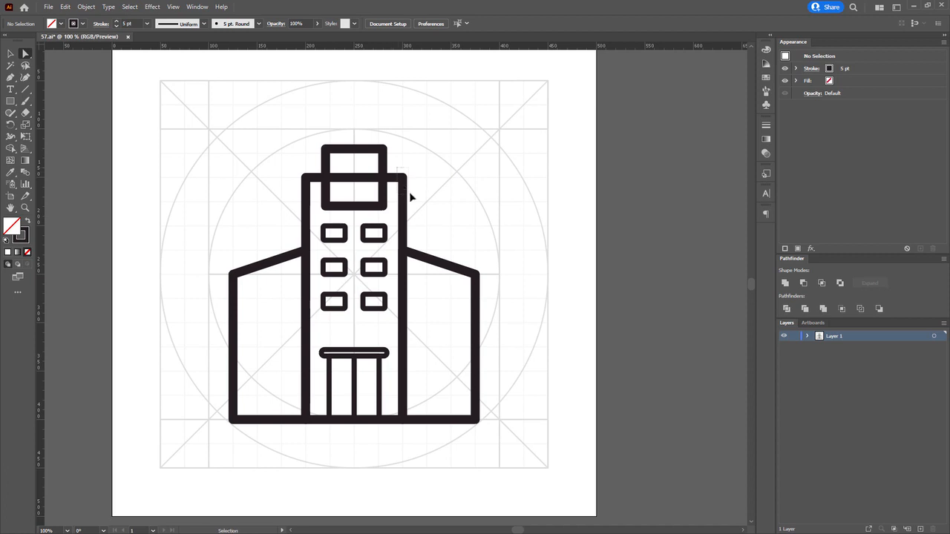
left_click(407, 191)
scroll(371, 180, "up", 4)
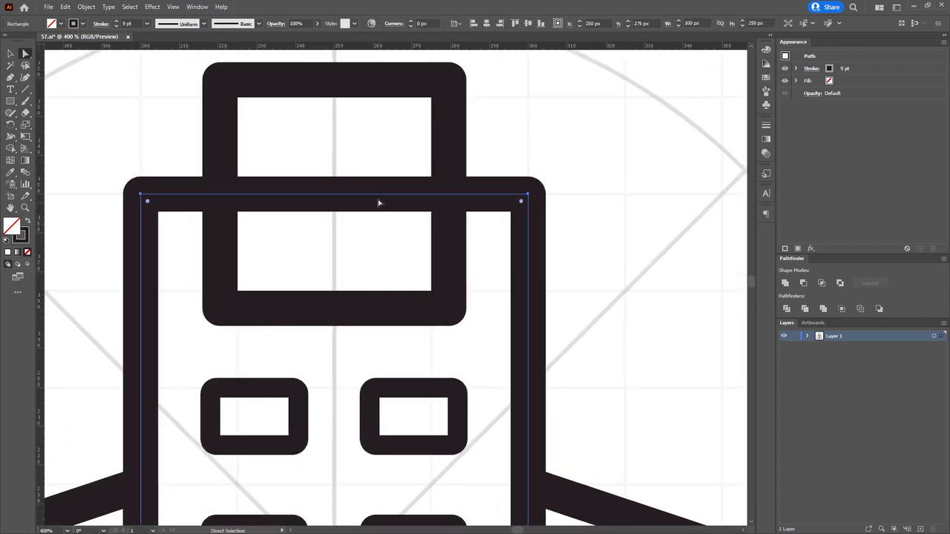
key("plus")
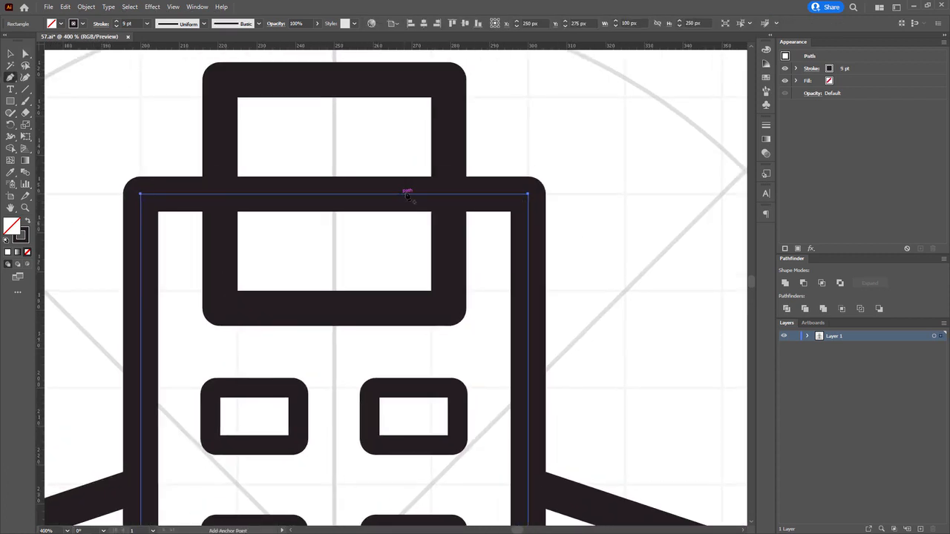
left_click(468, 195)
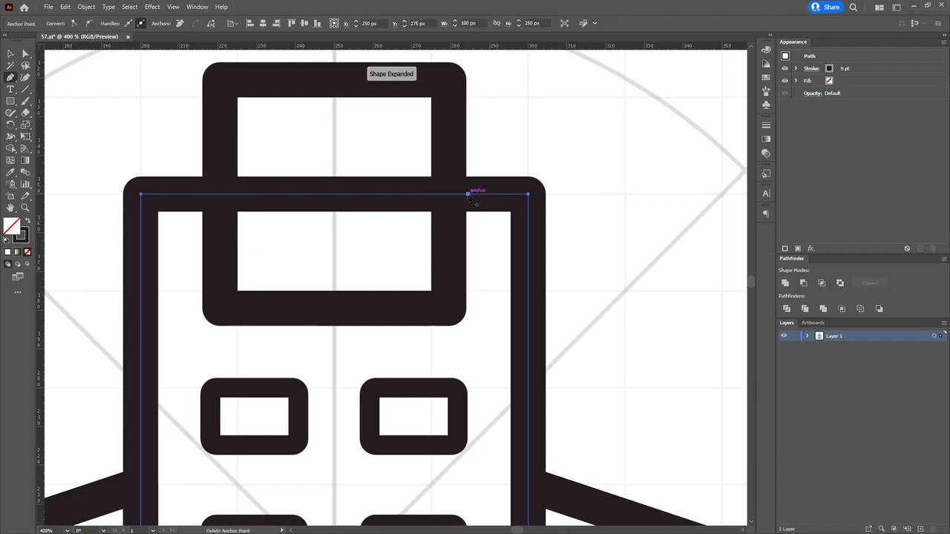
left_click(203, 194)
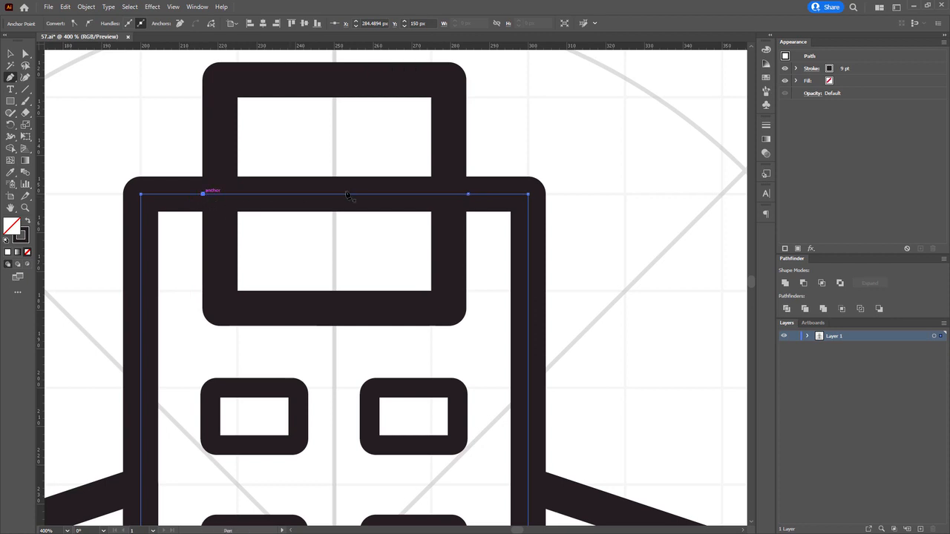
key("a")
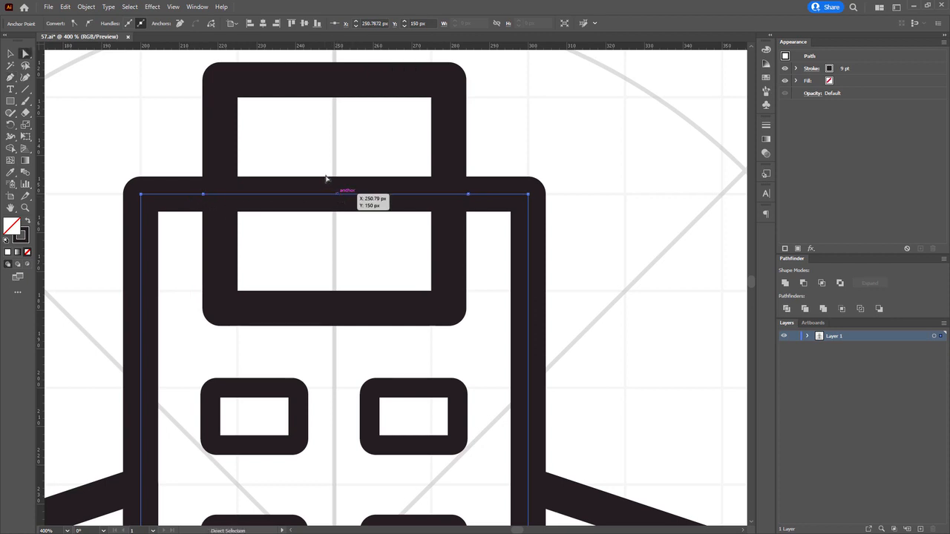
Step: Try to delete the middle anchor point of the tower's top edge
left_click_drag(325, 175, 357, 216)
key("Delete")
key("ctrl+z")
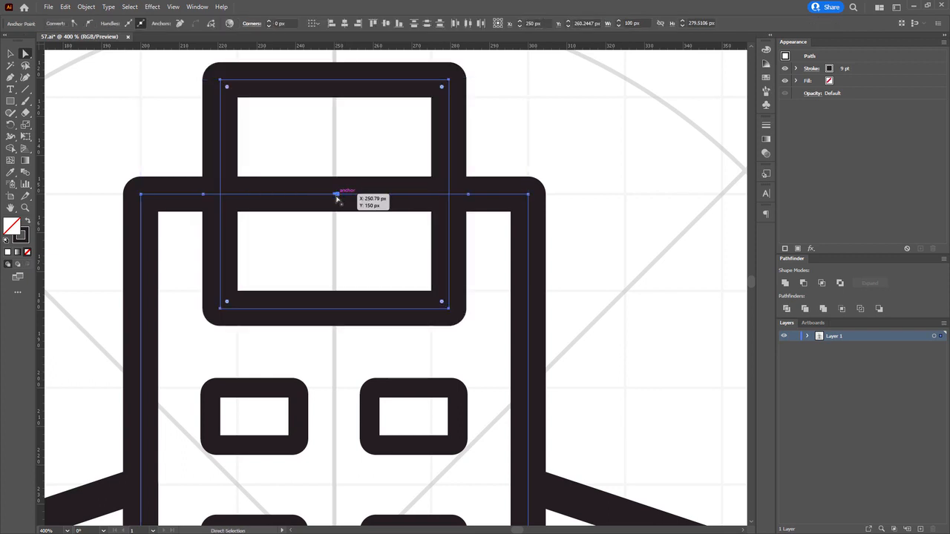
Step: Remove the part of the tower's top edge crossing the top box by deleting its middle anchor point
left_click(330, 190)
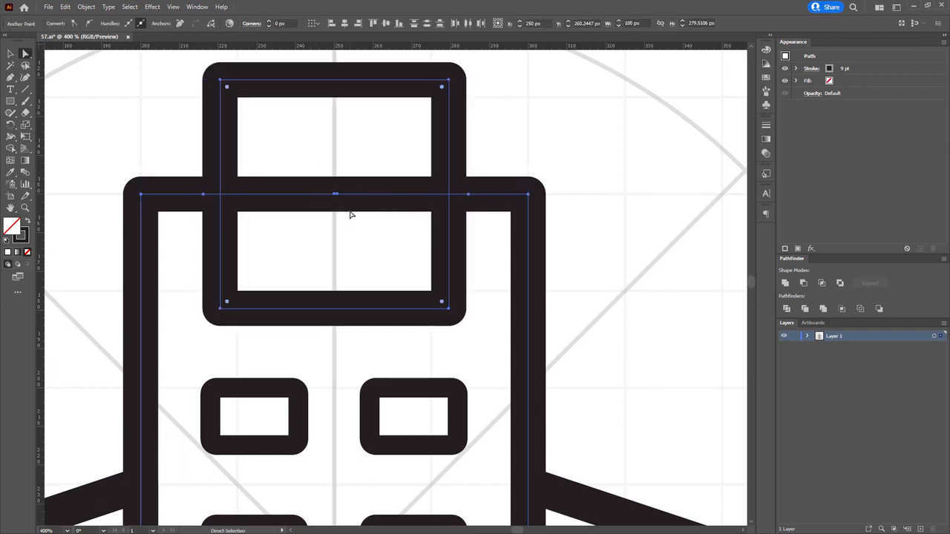
left_click_drag(426, 132, 501, 143)
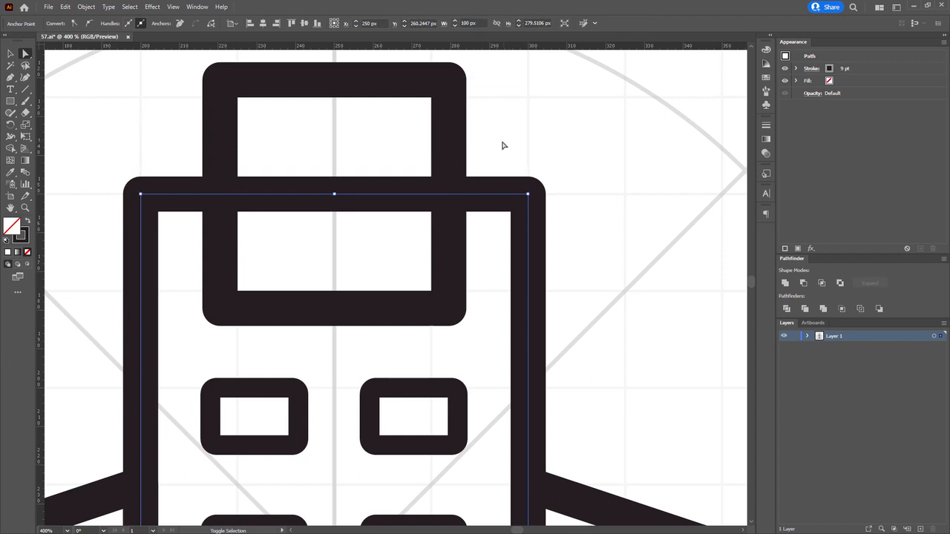
left_click(340, 195)
key("Delete")
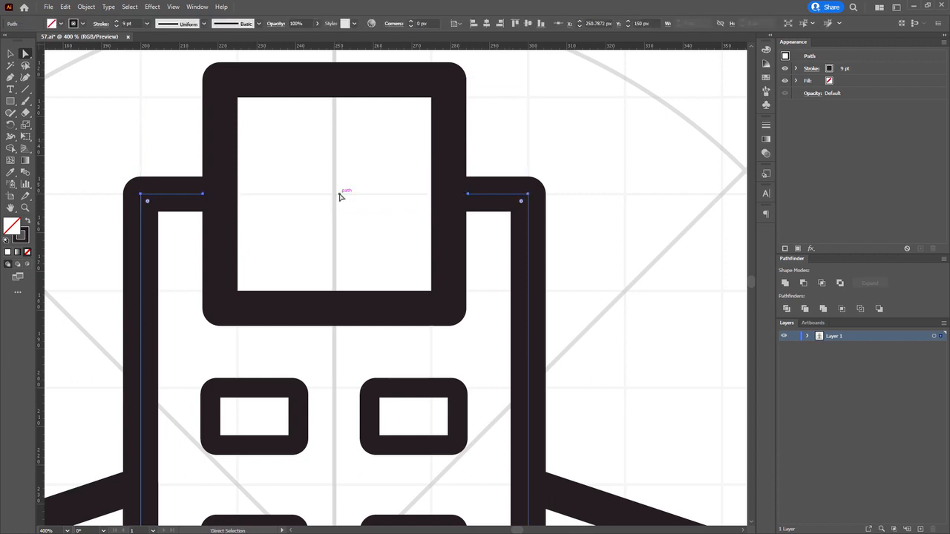
Step: Extend both open ends of the tower's top edge horizontally to the middle of the top box's side strokes and deselect
scroll(469, 188, "up", 2)
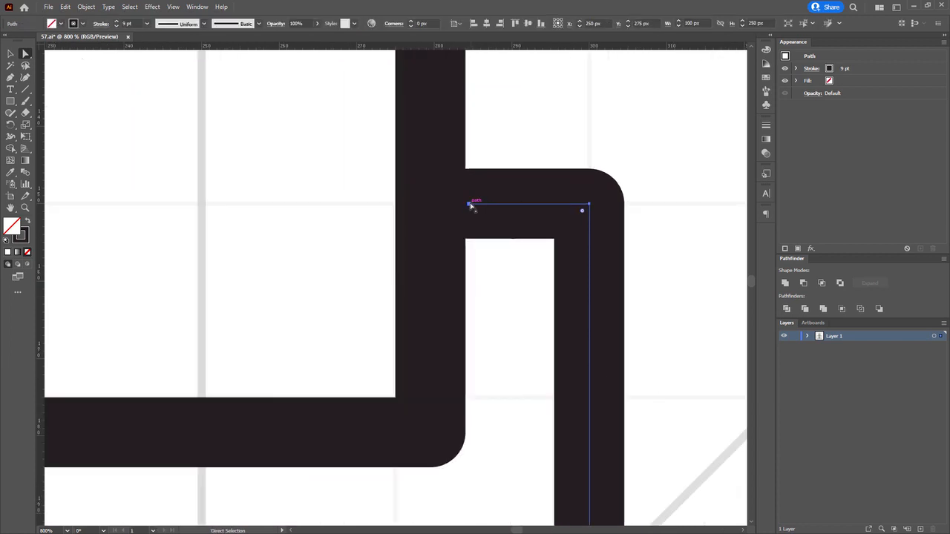
left_click(469, 204)
left_click_drag(469, 204, 434, 204)
left_click_drag(233, 201, 656, 188)
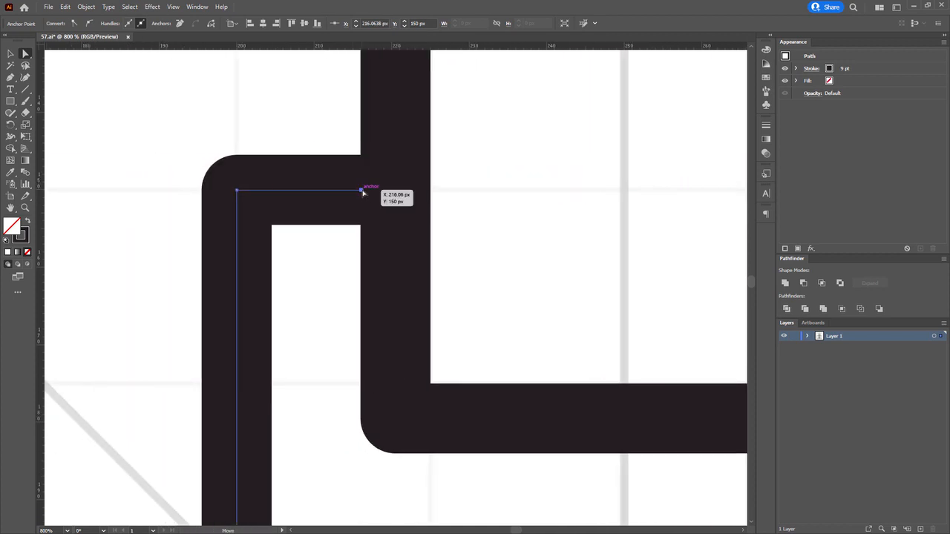
left_click_drag(363, 192, 394, 191)
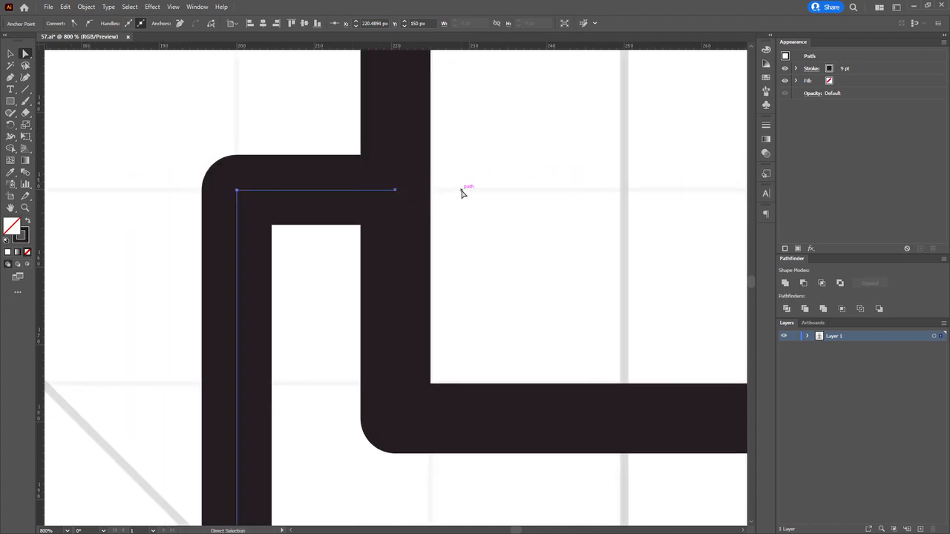
scroll(460, 193, "down", 3)
left_click_drag(458, 188, 325, 181)
left_click(392, 181)
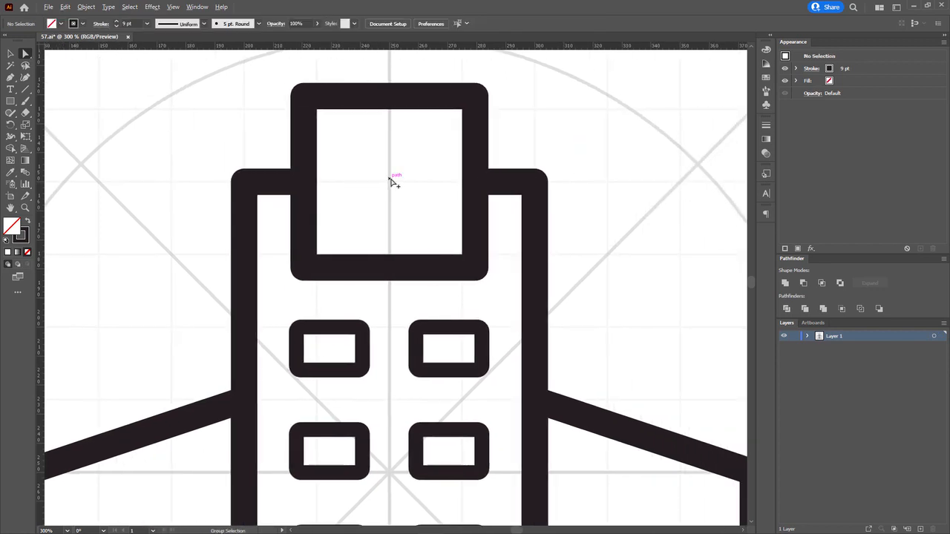
Step: Add a "+" text object at the centre of the top box
scroll(390, 180, "down", 1)
left_click_drag(384, 168, 363, 236)
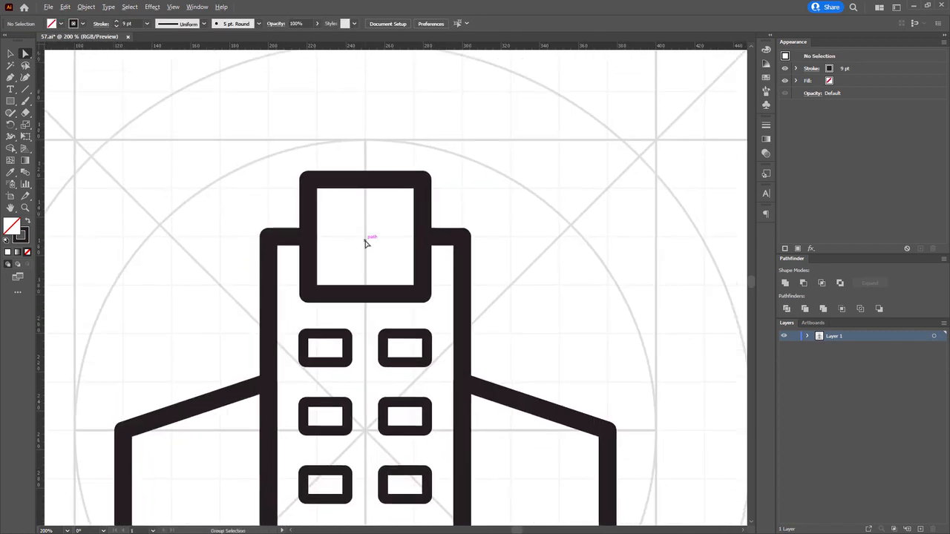
scroll(364, 242, "up", 2)
scroll(363, 248, "down", 1)
key("t")
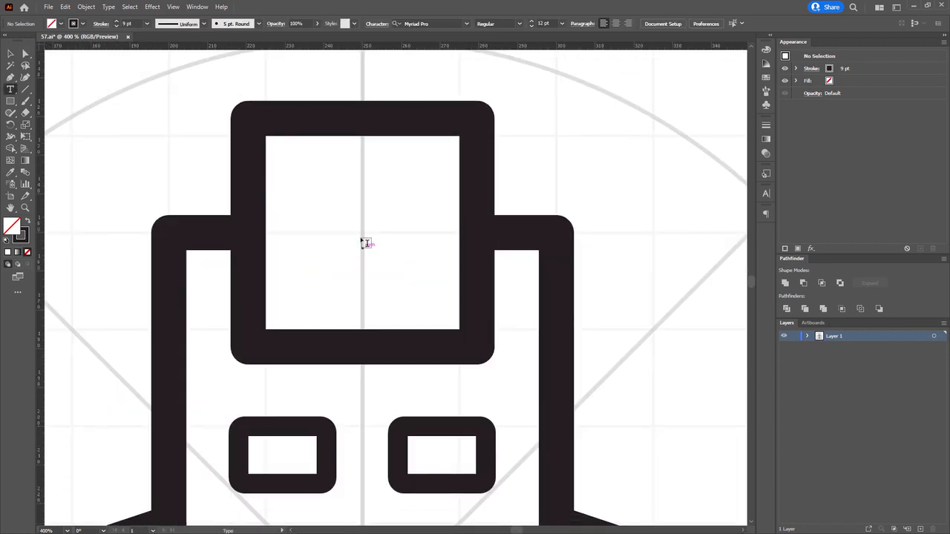
left_click(363, 234)
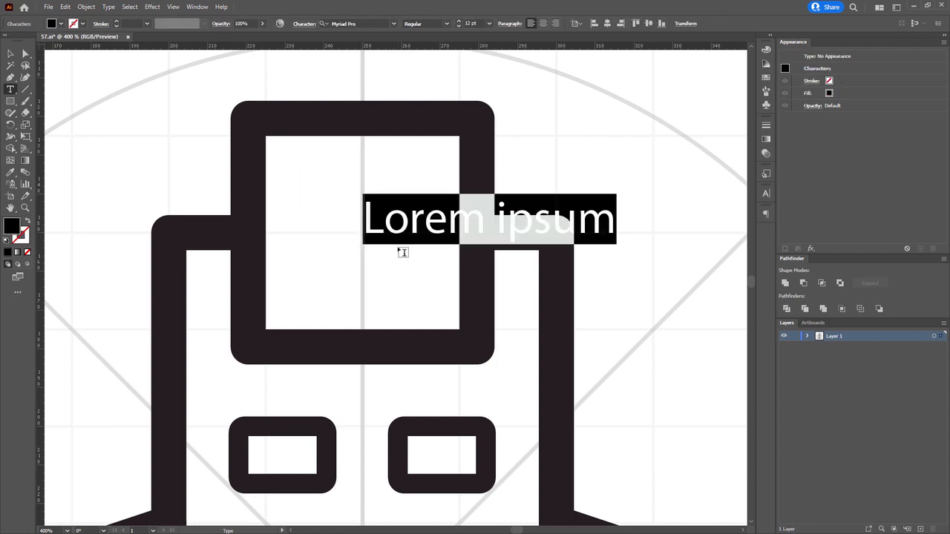
type("+")
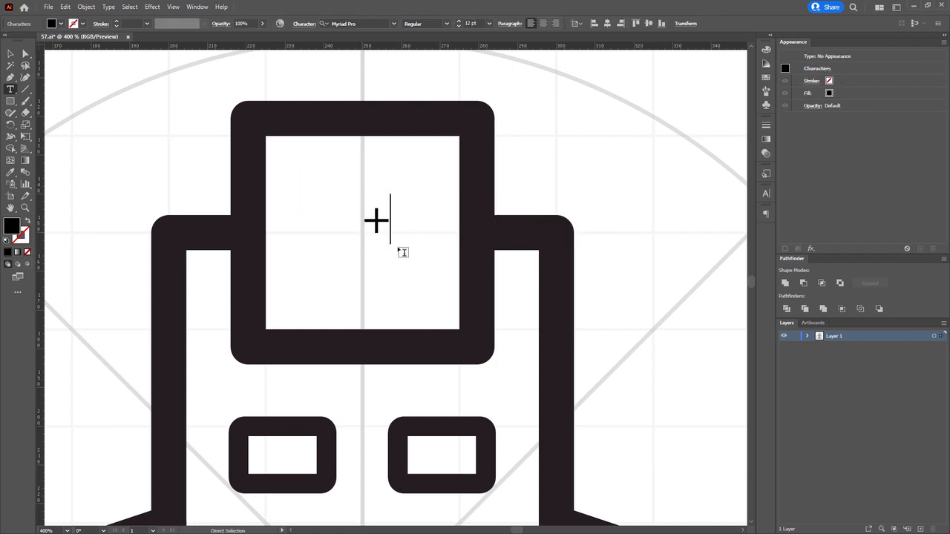
key("Escape")
Step: Enlarge the plus sign to about 36 pt and centre it inside the top box
scroll(421, 256, "up", 1)
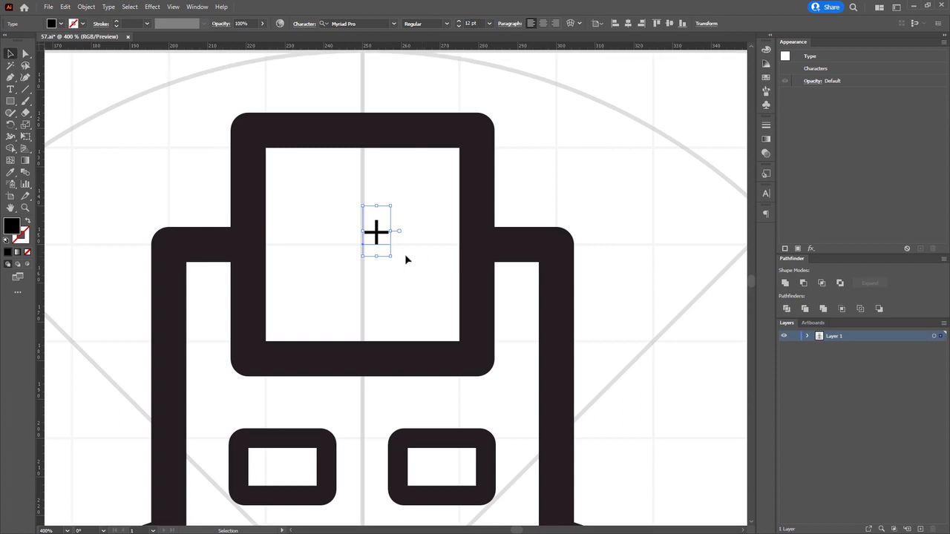
left_click_drag(390, 256, 419, 307)
key("a")
mouse_move(376, 238)
left_mouse_down()
mouse_move(360, 241)
mouse_move(368, 245)
left_mouse_up()
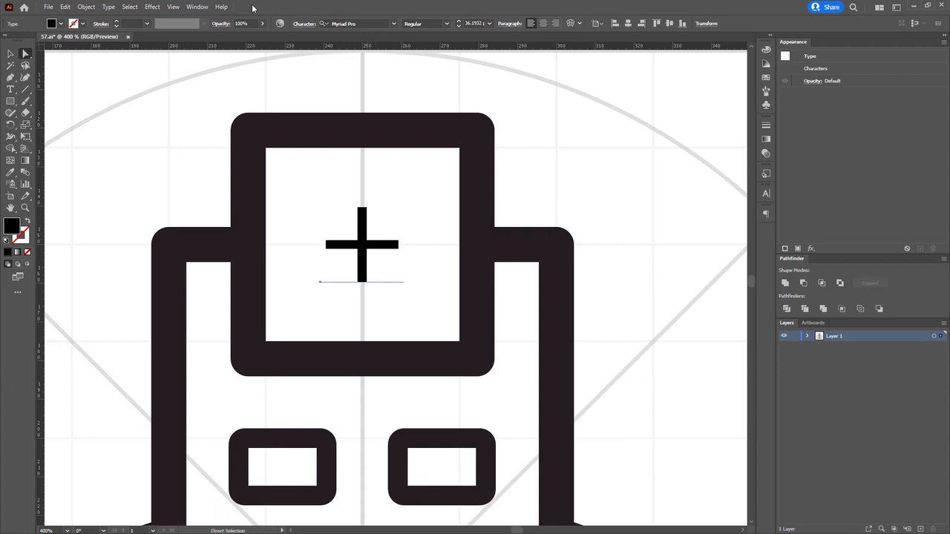
Step: Set the plus sign's font to Poppins Bold and convert the text to outlines
left_click(374, 23)
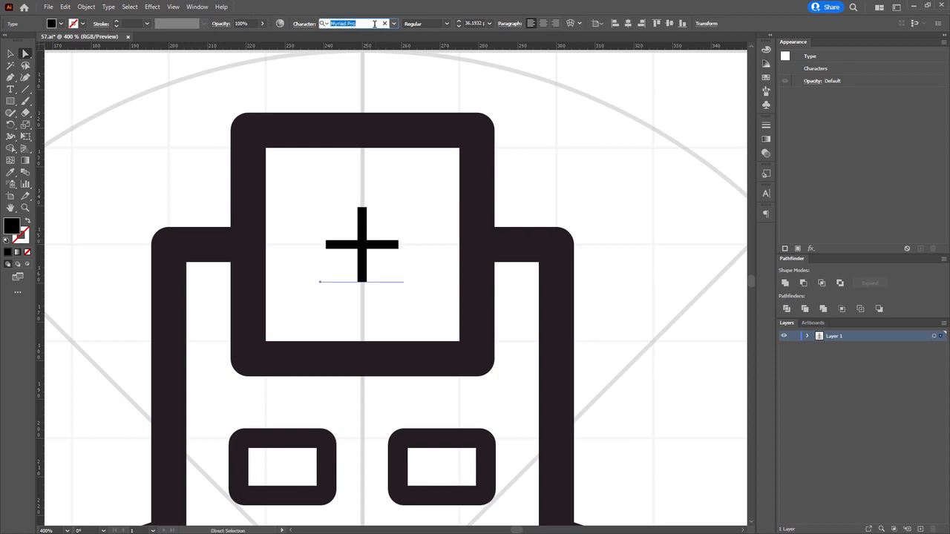
type("pop")
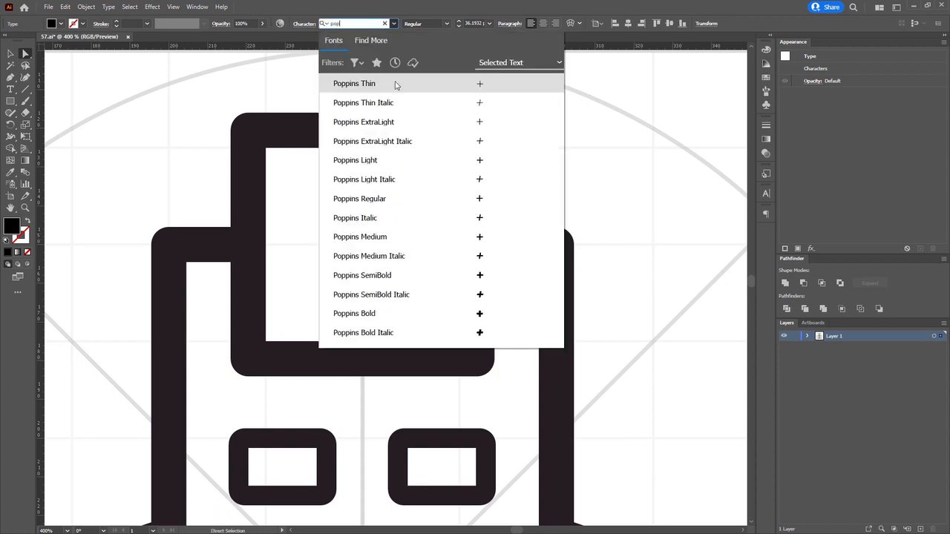
left_click(459, 313)
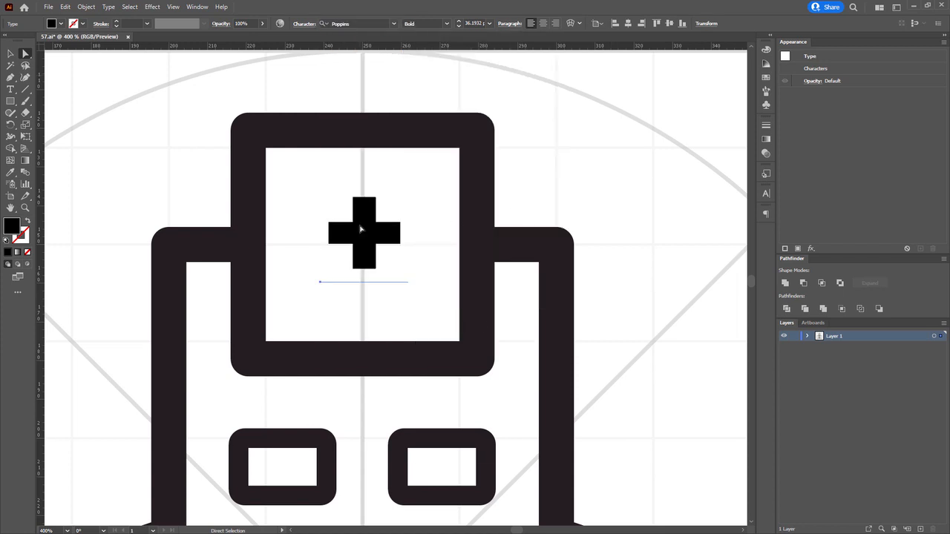
right_click(360, 228)
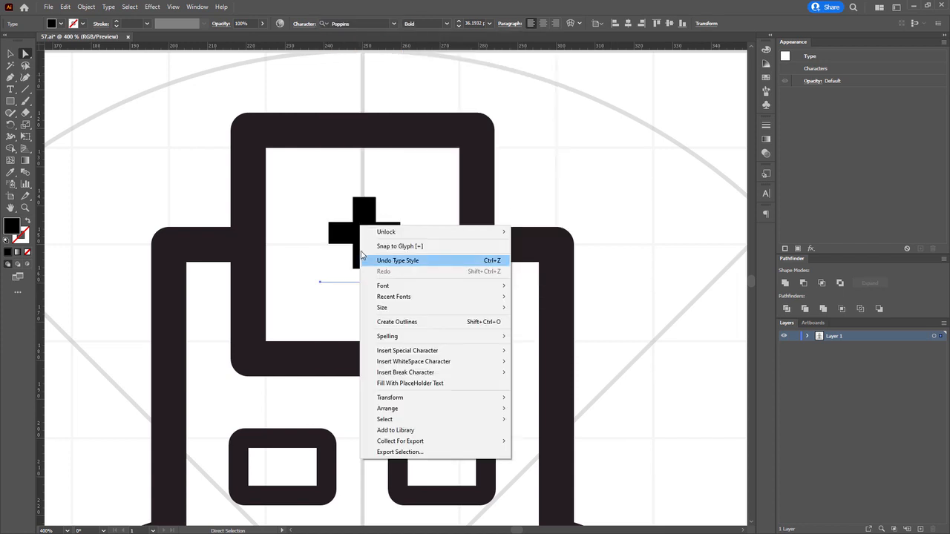
left_click(404, 321)
Step: Scale the outlined plus sign proportionally to about 27 px wide and centre it in the top box
key("ctrl")
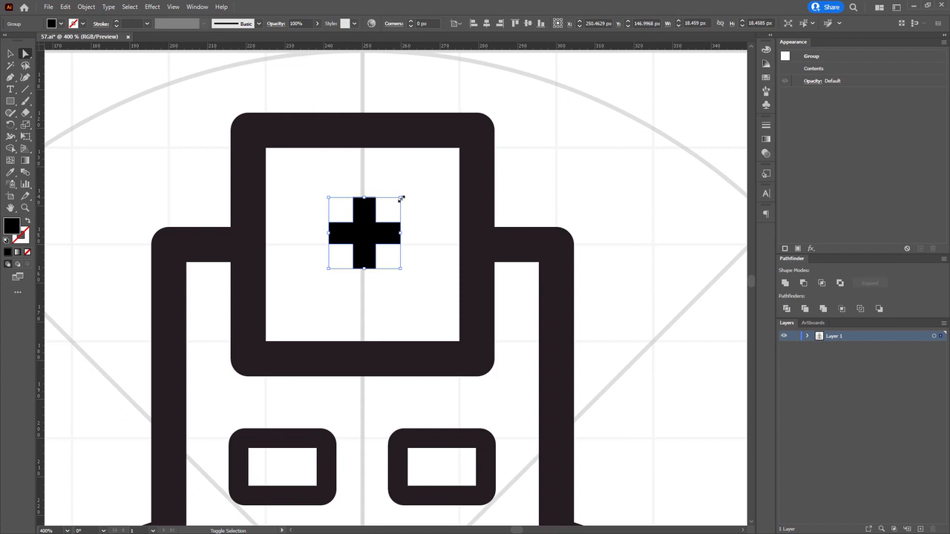
left_click_drag(401, 199, 420, 187)
scroll(361, 238, "up", 2)
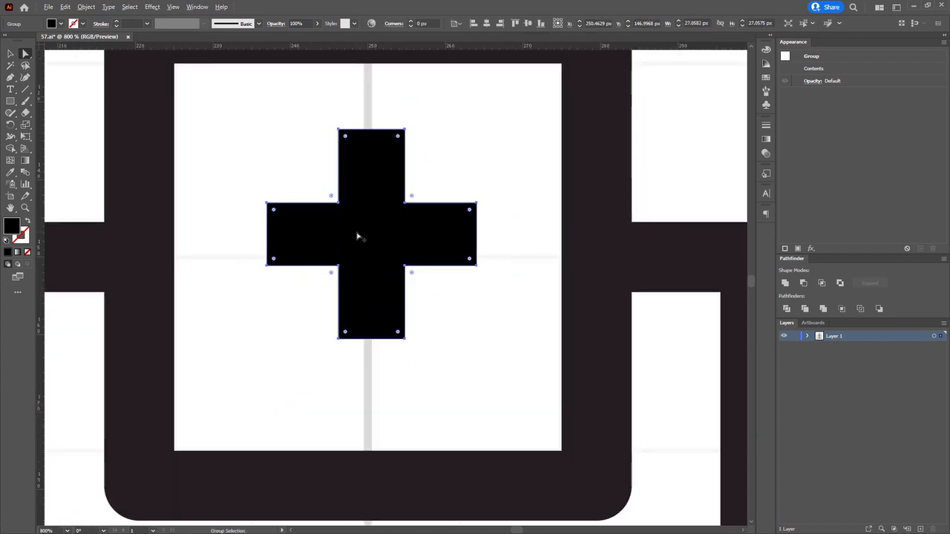
mouse_move(361, 237)
left_mouse_down()
mouse_move(362, 258)
mouse_move(358, 251)
left_mouse_up()
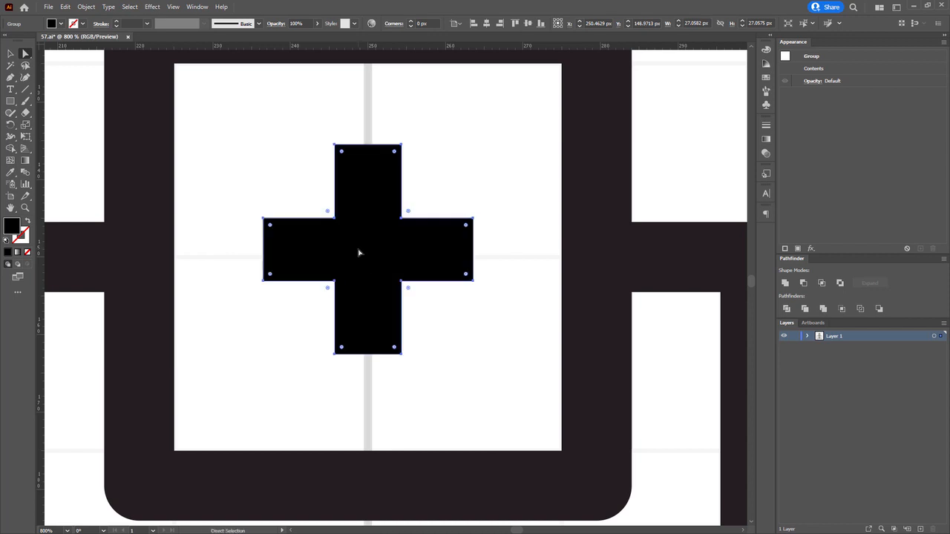
scroll(359, 250, "down", 4)
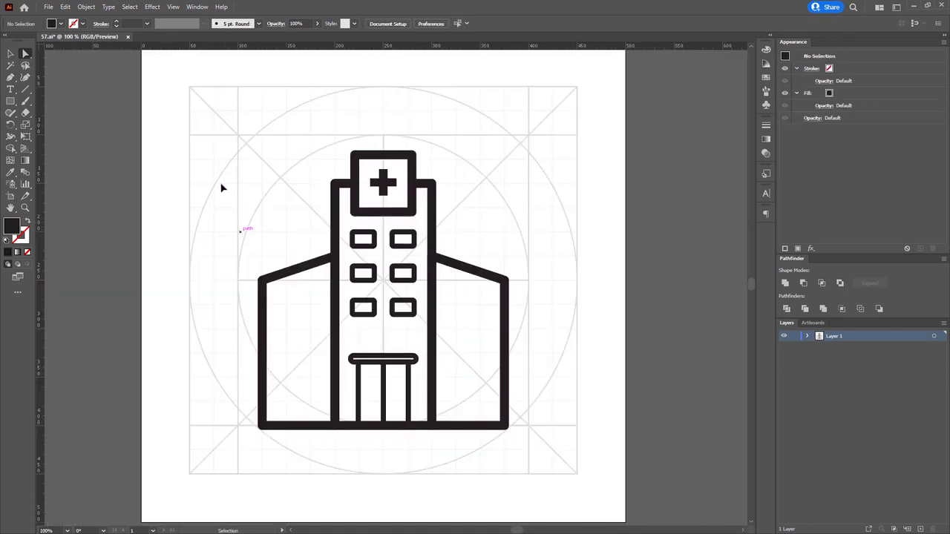
left_click_drag(199, 115, 541, 458)
key("a")
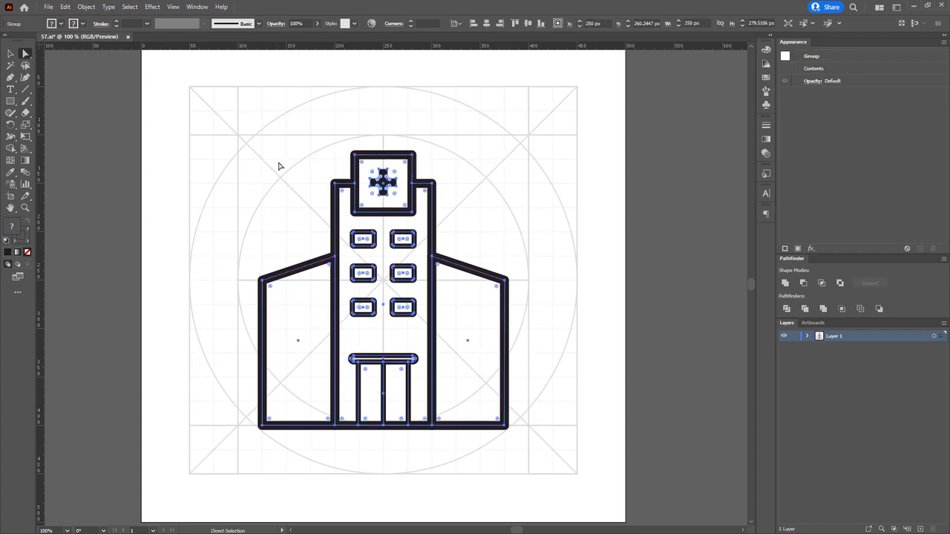
left_click(441, 113)
scroll(374, 175, "up", 2)
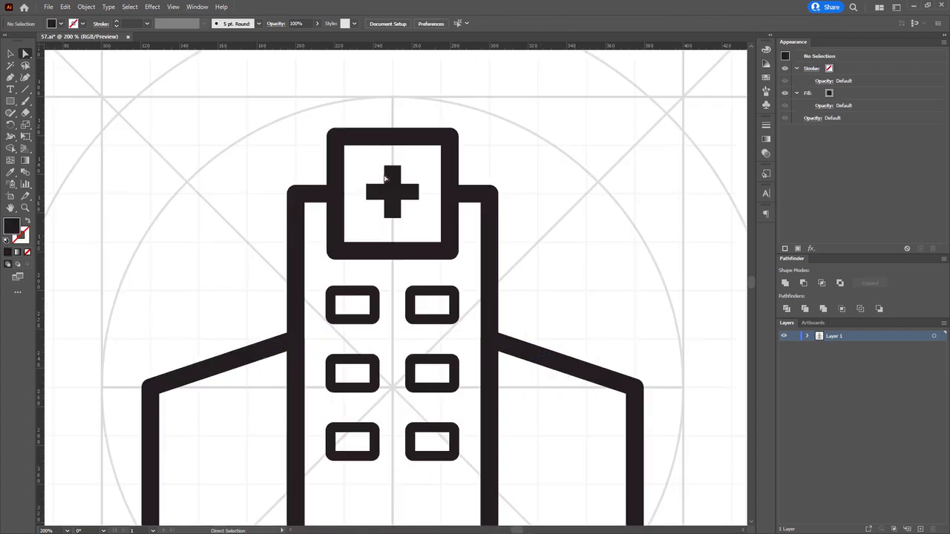
left_click(111, 190)
key("ctrl+0")
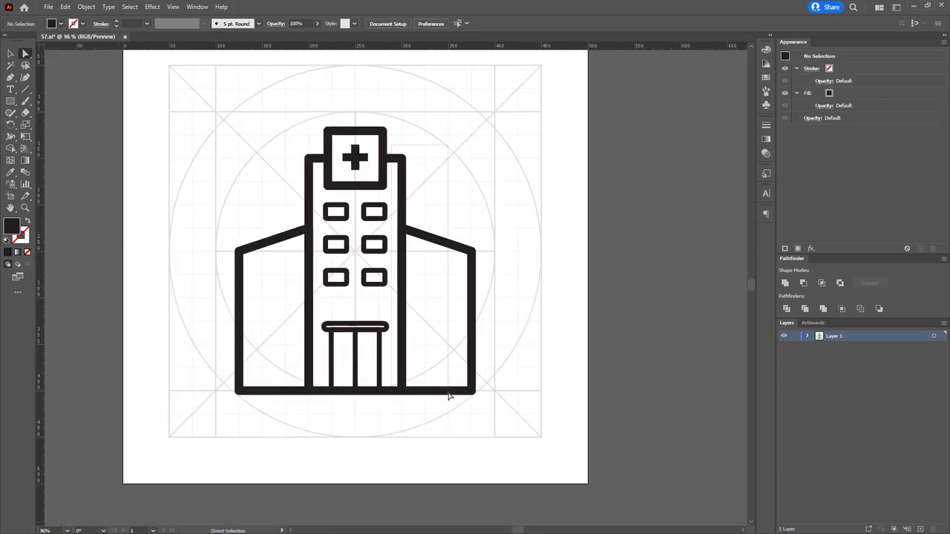
Step: Widen the tower by 20 px on each side by moving its side edges outward together with the wings' inner edges
left_click_drag(448, 397, 441, 417)
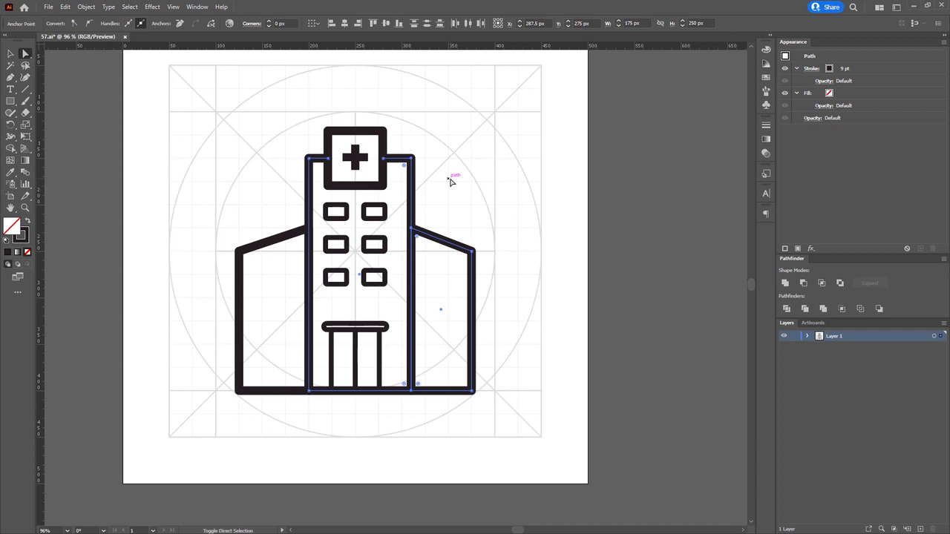
key("shift+Right")
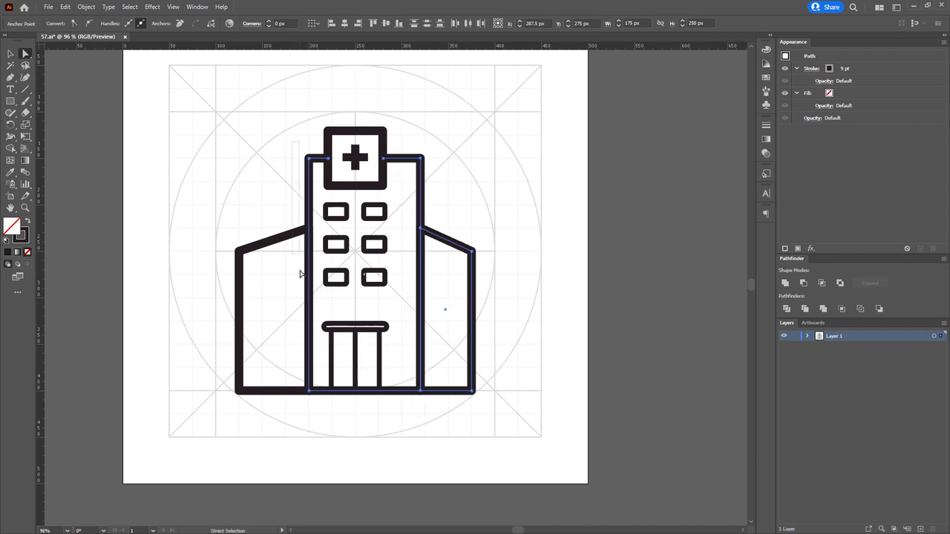
left_click_drag(301, 275, 317, 406)
key("shift+Left")
key("shift+Left")
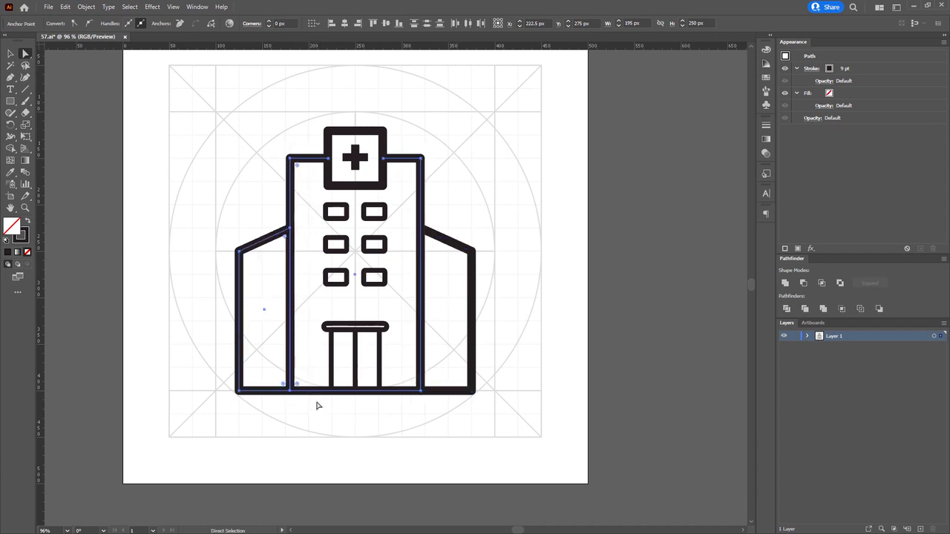
left_click(351, 435)
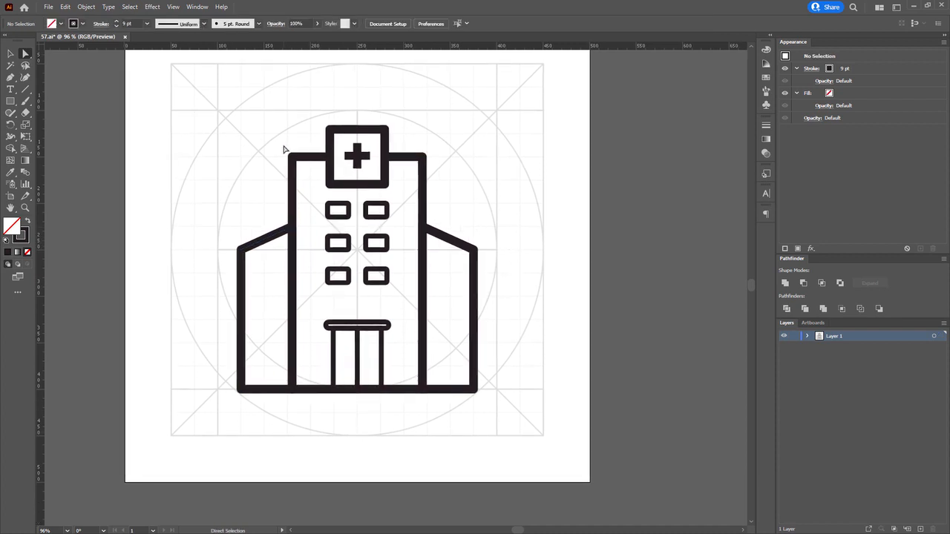
Step: Round both upper outer corners of the tower outline equally
left_click_drag(295, 172, 297, 174)
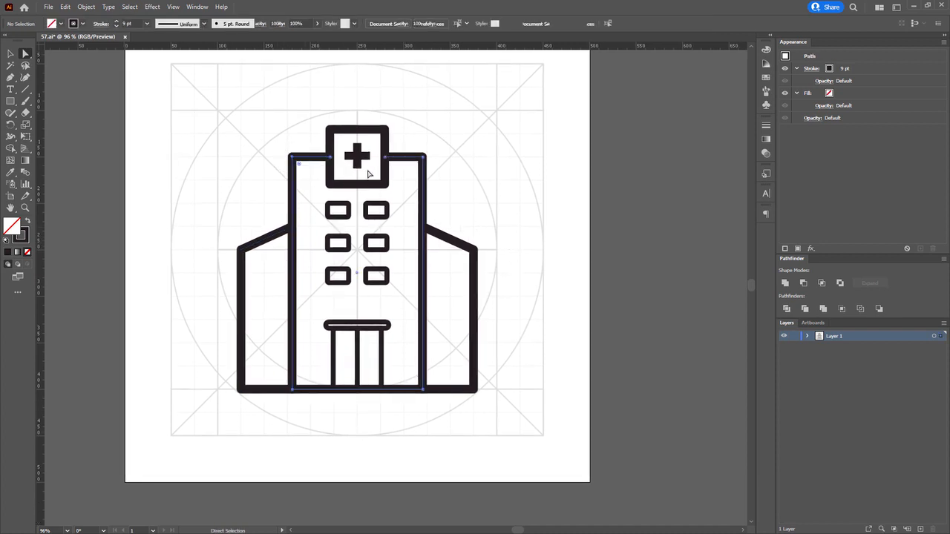
left_click_drag(417, 166, 463, 164)
left_click(454, 164)
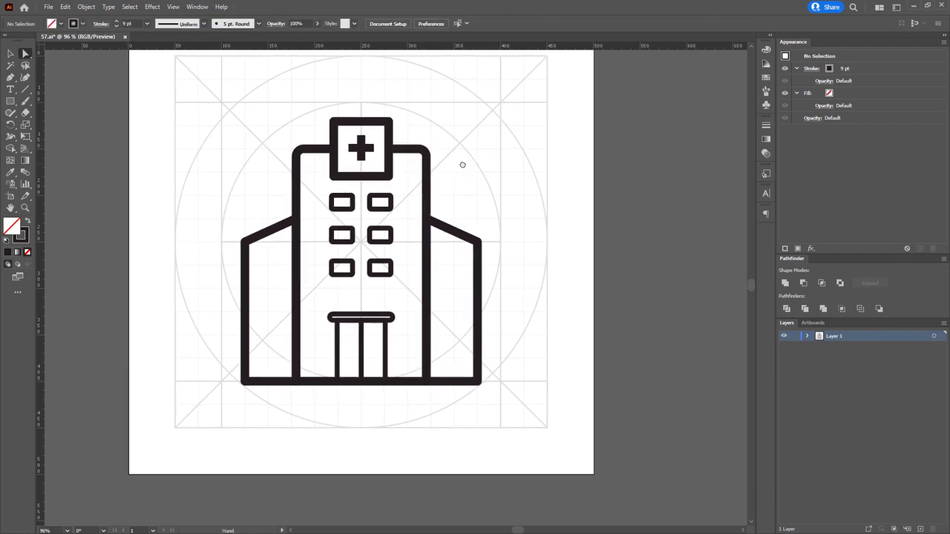
left_click_drag(222, 79, 522, 404)
key("a")
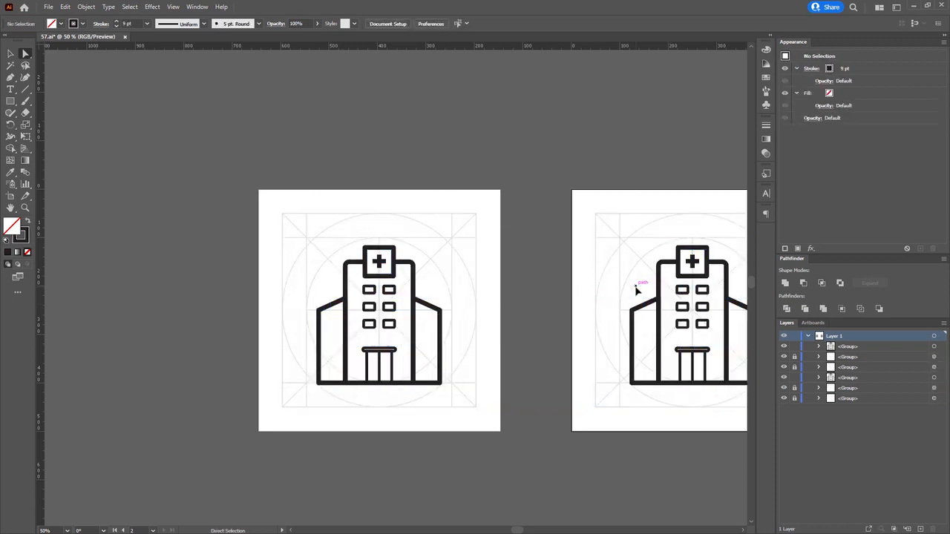
Step: Move the icon copy on the second artboard to a new layer, keeping it in the same place
left_click_drag(636, 289, 486, 278)
left_click_drag(460, 223, 621, 394)
left_click_drag(569, 372, 569, 129)
left_click_drag(597, 300, 481, 232)
scroll(481, 232, "up", 1)
left_click_drag(314, 166, 503, 337)
left_click_drag(502, 313, 494, 368)
scroll(512, 301, "down", 1)
left_click_drag(345, 113, 416, 74)
key("ctrl+x")
key("ctrl+l")
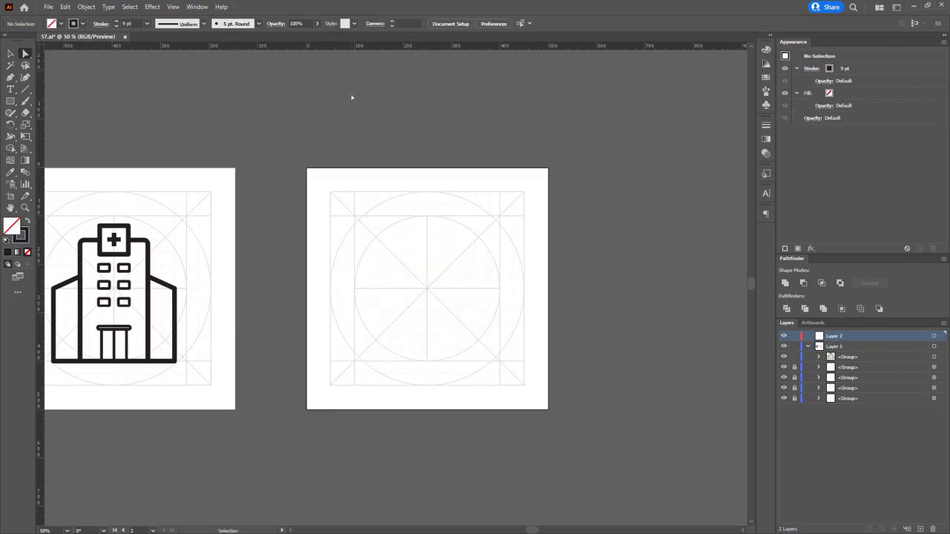
key("ctrl+f")
key("ctrl+1")
key("a")
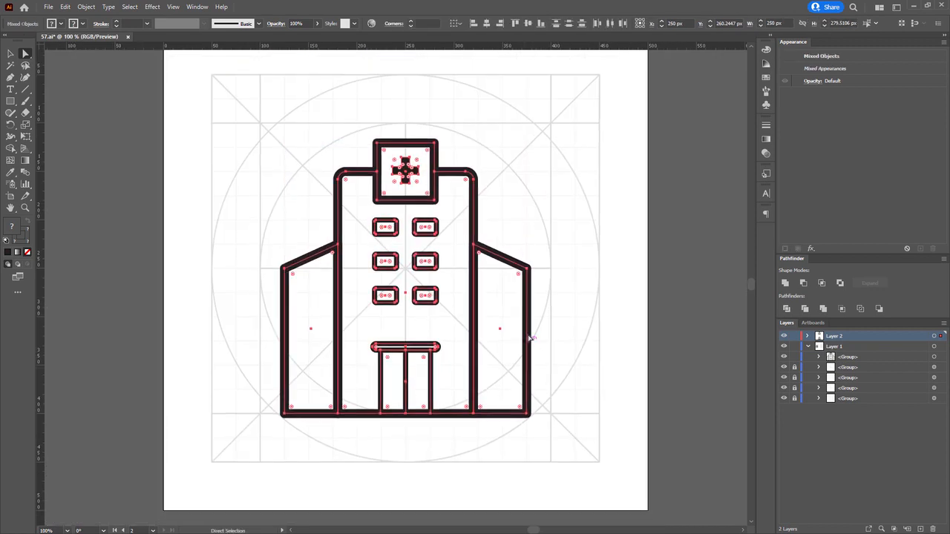
key("ctrl+shift+a")
Step: Turn the six outlined windows into solid rectangles by swapping their stroke and fill
left_click_drag(341, 209, 445, 291)
left_click(337, 169, "ctrl+shift")
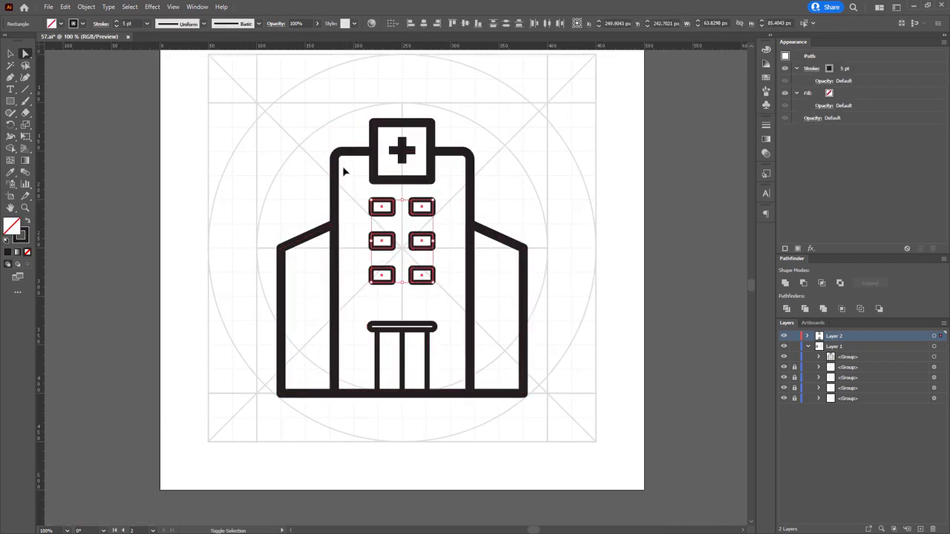
key("shift+x")
key("ctrl+plus")
key("ctrl+plus")
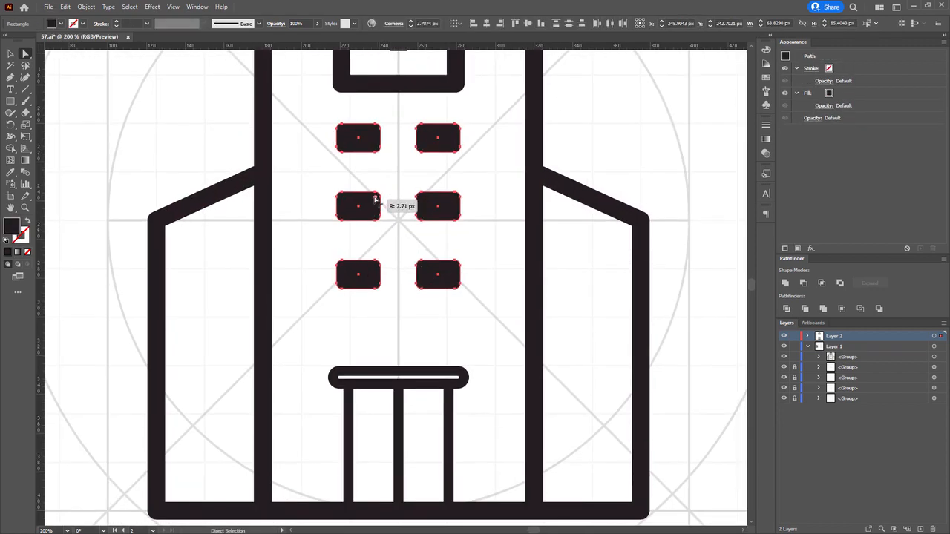
key("ctrl+shift+a")
Step: Expand the door's vertical centre line into a filled shape 5 px wide
mouse_move(325, 366)
left_mouse_down()
mouse_move(320, 305)
mouse_move(351, 329)
mouse_move(337, 276)
left_mouse_up()
left_click(386, 264, "ctrl")
key("shift+x")
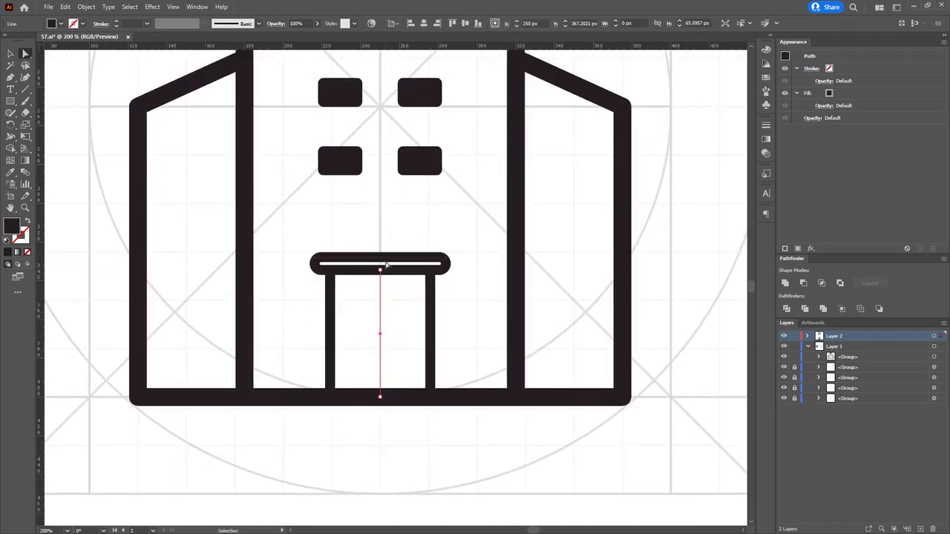
left_click(86, 7)
left_click(126, 129)
left_click(445, 328)
key("ctrl+plus")
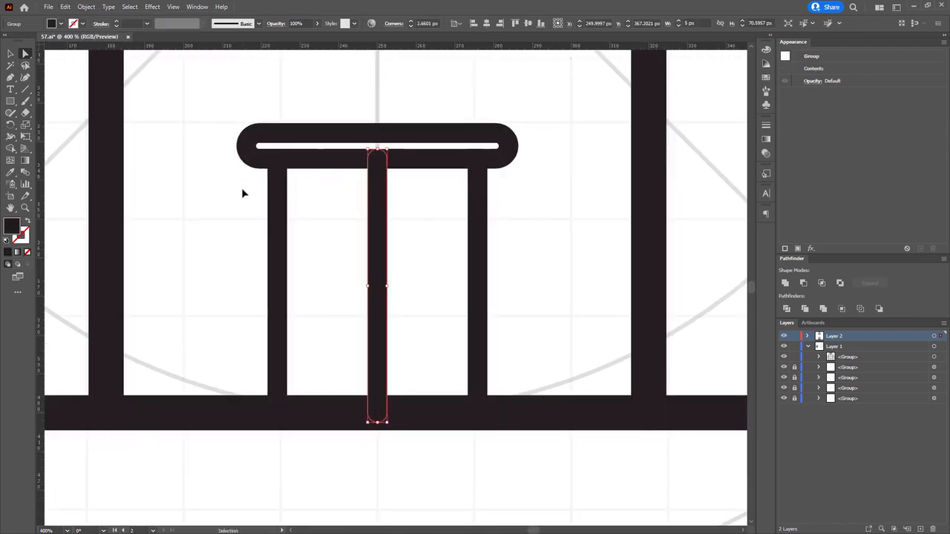
Step: Fill the door rectangle solid and cut the expanded centre line out of it with Shape Builder, leaving two door panels
left_click(278, 187, "ctrl")
key("shift+x")
left_click(378, 209, "shift")
key("shift+m")
left_click_drag(377, 153, 377, 166)
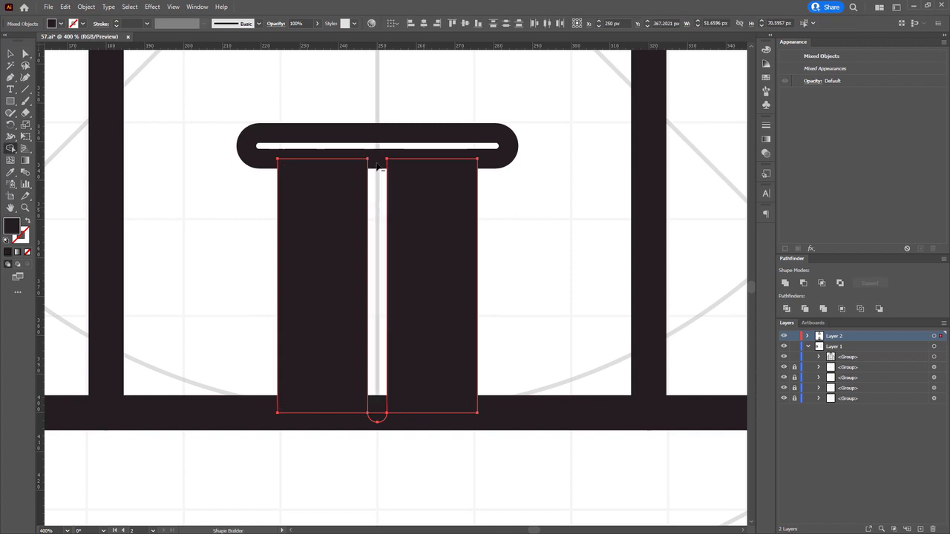
left_click(377, 417, "alt")
key("a")
Step: Turn the door canopy into a solid bar and move it up to leave a gap above the door panels
left_click_drag(378, 399, 366, 429)
left_click_drag(201, 144, 257, 177)
key("shift+x")
left_click_drag(515, 141, 217, 211)
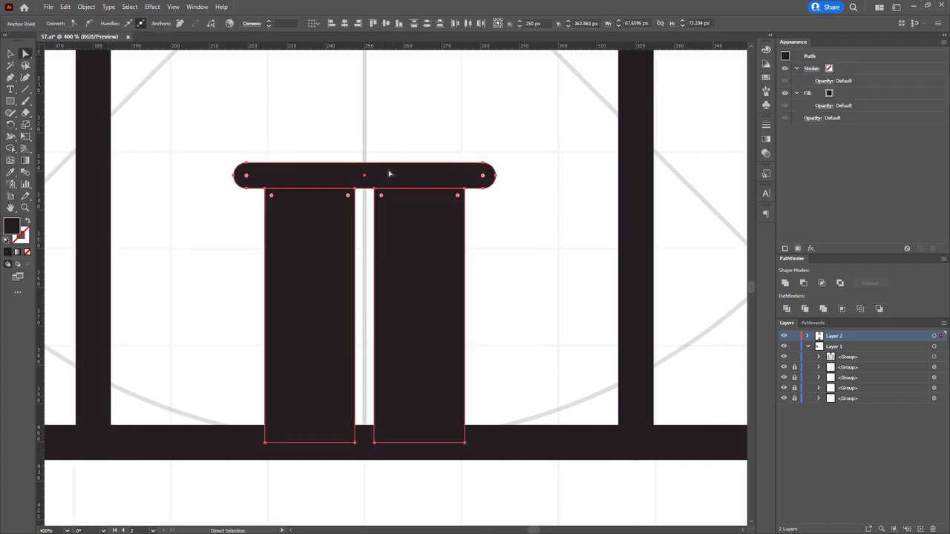
left_click_drag(389, 173, 377, 162)
Step: Widen the two door panels evenly about the centre and shorten them so their lower edges sit just above the base line
left_click(309, 216)
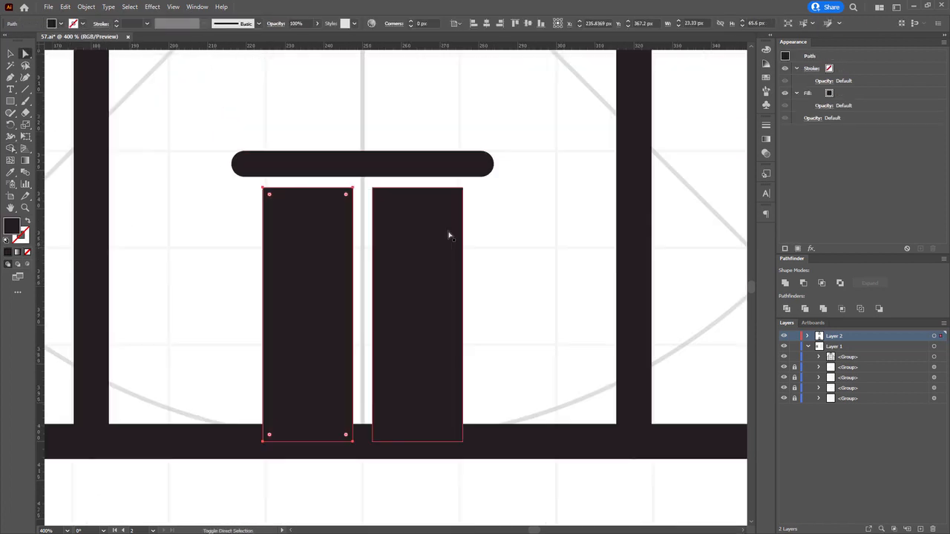
left_click(449, 235, "shift")
scroll(448, 235, "up", 1)
right_click(473, 377)
left_click(447, 385)
left_click(301, 375, "shift")
scroll(414, 364, "up", 2)
left_click_drag(413, 364, 375, 455)
scroll(364, 423, "down", 1)
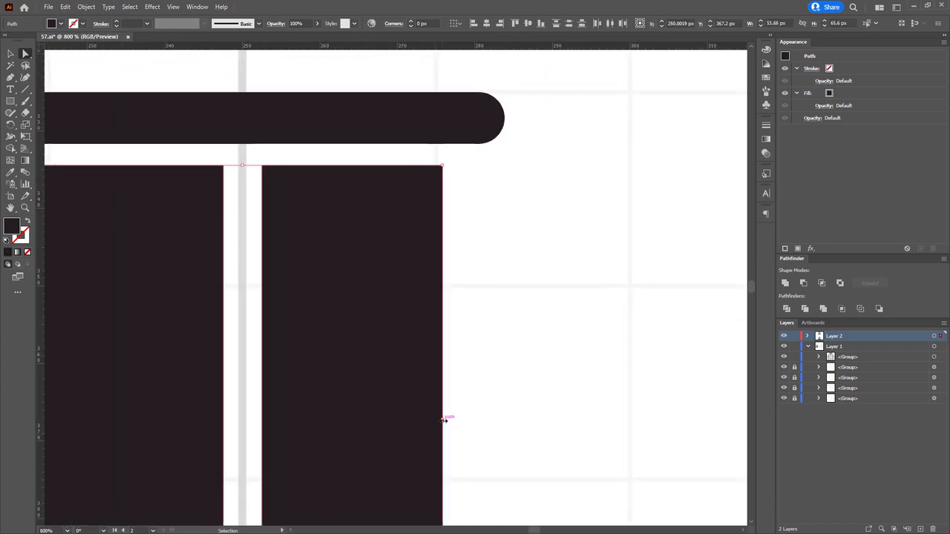
scroll(461, 401, "down", 2)
scroll(452, 259, "up", 1)
left_click_drag(442, 272, 455, 271)
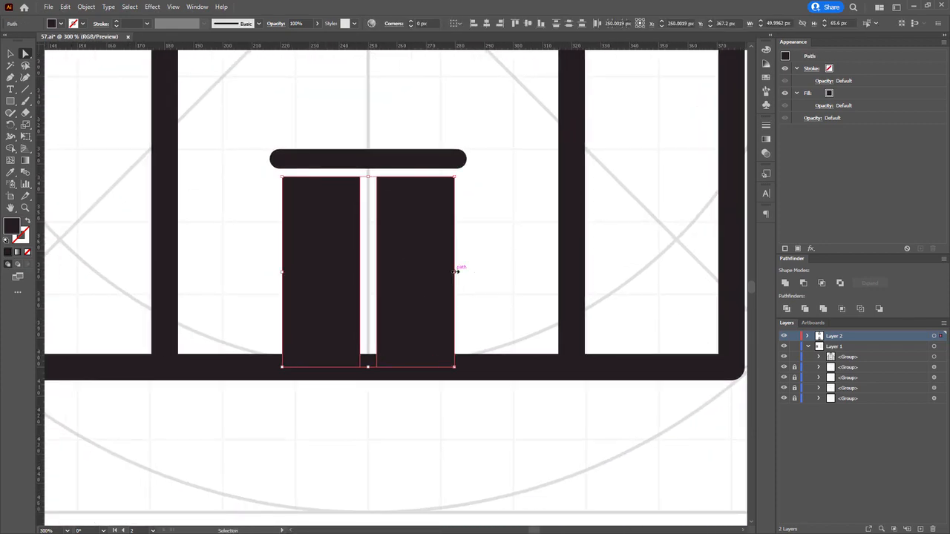
left_click_drag(368, 367, 369, 346)
left_click(477, 399)
Step: Turn both side wings into solid shapes and round their outer upper corners to about 10.5 px
scroll(479, 380, "down", 2)
left_click_drag(477, 348, 424, 407)
left_click(542, 207)
left_click(223, 199, "shift")
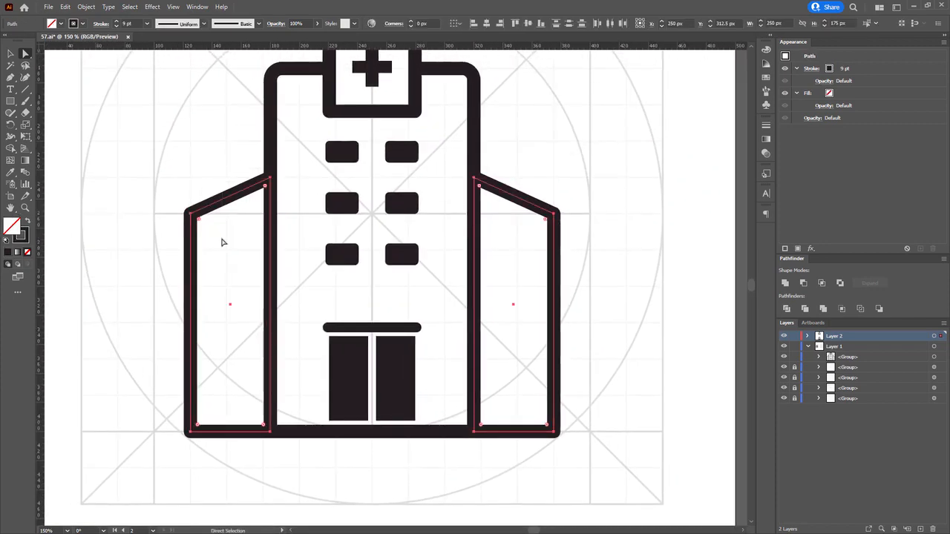
left_click_drag(221, 241, 233, 277)
key("shift+x")
left_click(198, 251)
left_click(561, 251, "shift")
left_click_drag(552, 256, 549, 262)
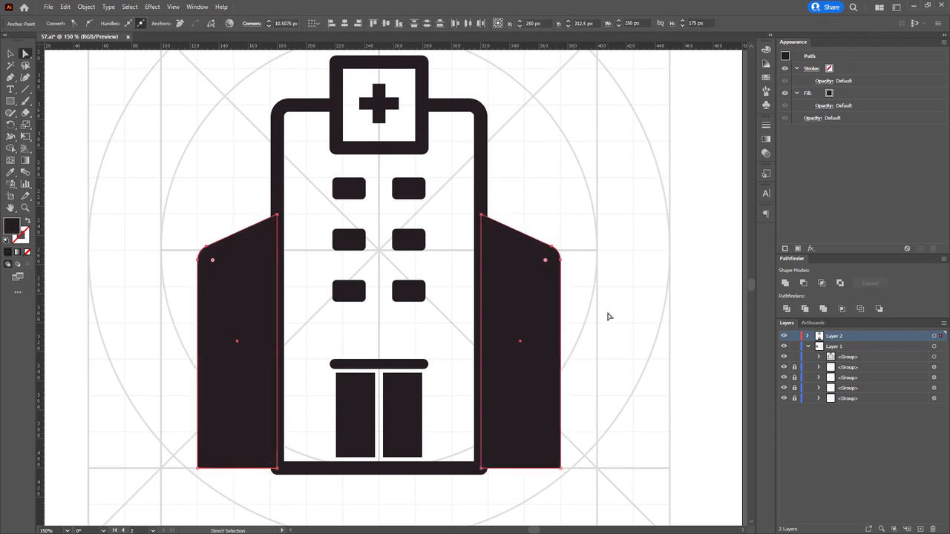
left_click(608, 316)
left_click_drag(609, 316, 618, 243)
left_click(221, 385)
left_click_drag(321, 272, 302, 365)
left_click_drag(312, 191, 426, 328)
left_click(267, 165, "shift")
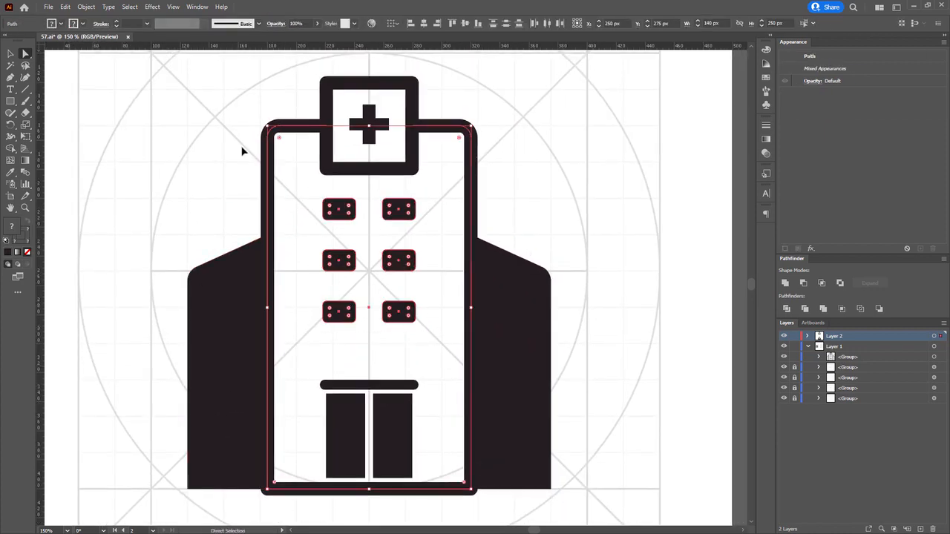
Step: Isolate the tower outline, join its open ends behind the plus-sign box, and turn it into a solid shape
left_click_drag(318, 144, 309, 159)
left_click(308, 160)
right_click(291, 143)
left_click(334, 231)
left_click_drag(303, 109, 407, 167)
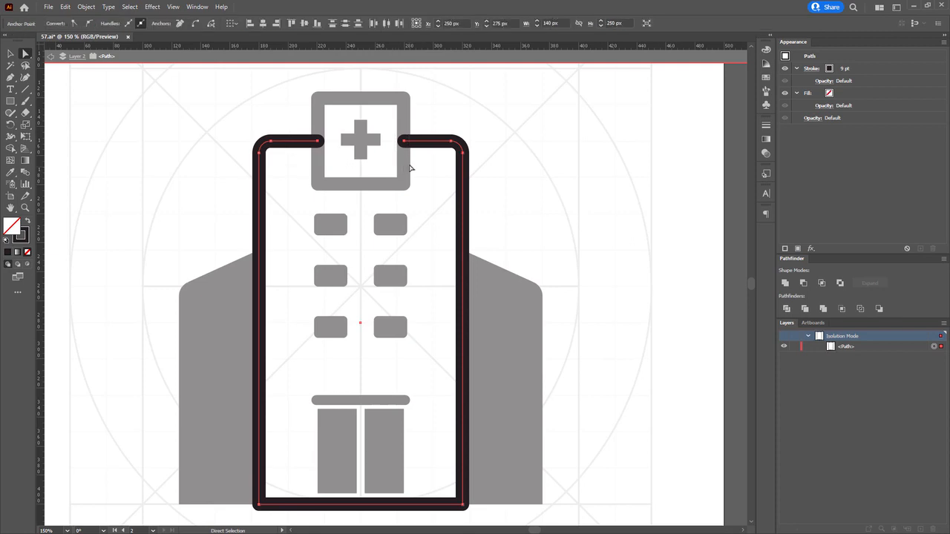
key("ctrl+j")
key("Escape")
left_click_drag(488, 180, 488, 163)
key("shift+x")
Step: Select all six window rectangles together on the solid tower
left_click(330, 206)
left_click(389, 207, "shift")
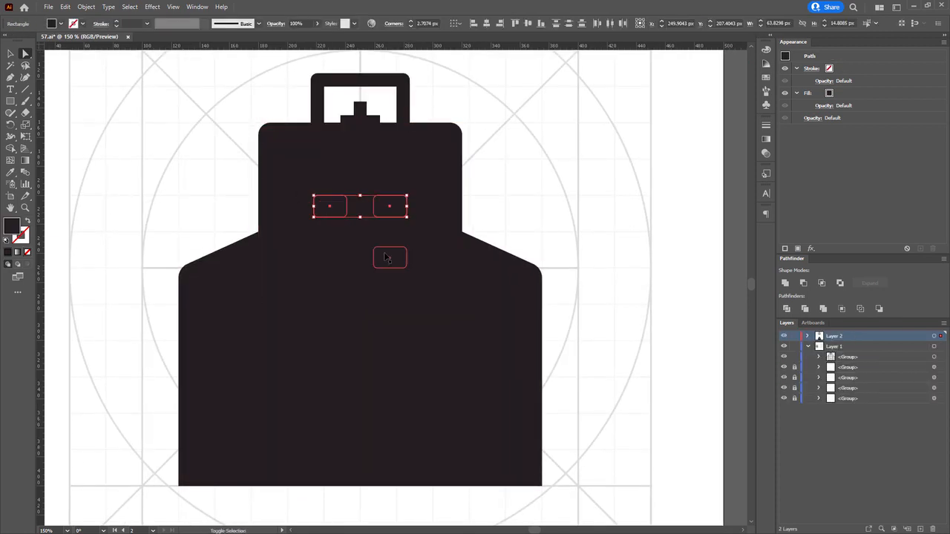
left_click(388, 259, "shift")
left_click(331, 258, "shift")
left_click(332, 308, "shift")
left_click(390, 309, "shift")
key("shift+m")
left_click(390, 309, "alt")
left_click(331, 307, "alt")
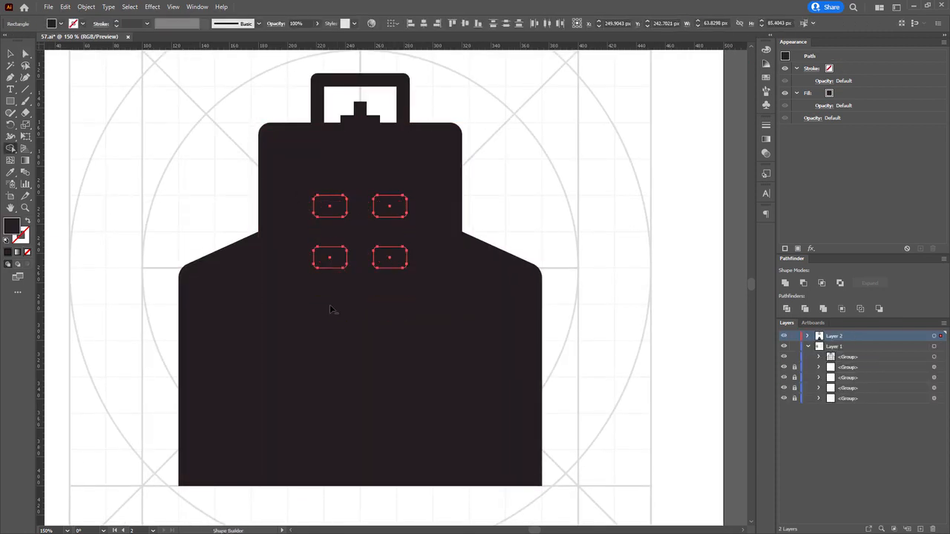
key("ctrl+z")
key("ctrl+z")
Step: Add the tower to the selected windows and cut all six windows out of it with Shape Builder
key("a")
left_click(309, 286, "shift")
key("shift+m")
left_click(331, 308, "alt")
left_click(390, 308, "alt")
left_click(390, 258, "alt")
left_click(331, 257, "alt")
left_click(333, 207, "alt")
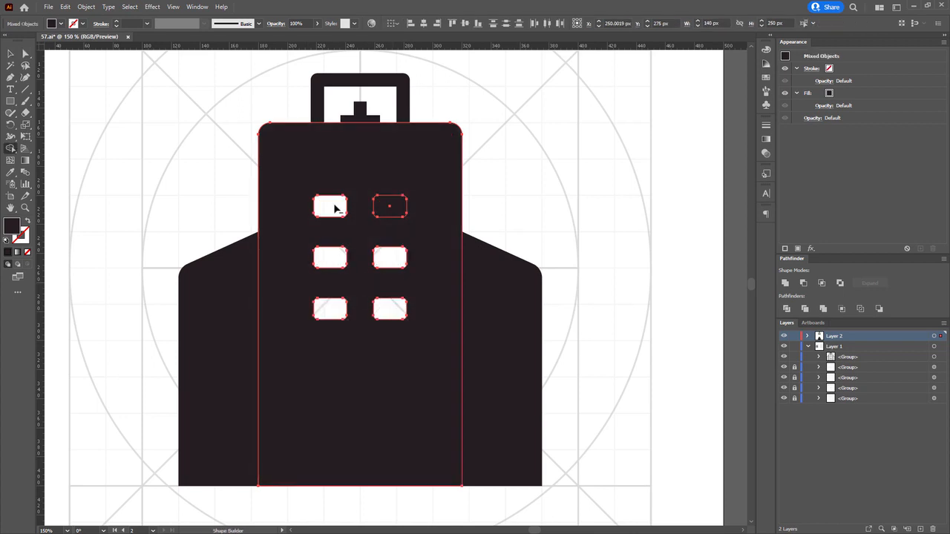
left_click(389, 206, "alt")
left_click(424, 178)
Step: Set the stroke of the box around the plus sign to 12 pt and expand it into a filled shape
scroll(424, 168, "up", 3)
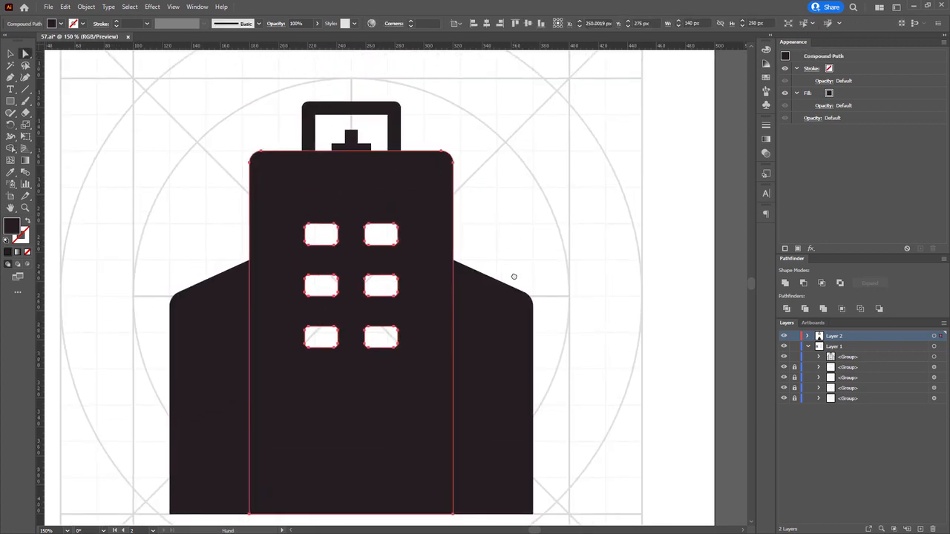
key("a")
left_click(325, 122)
scroll(325, 123, "up", 2)
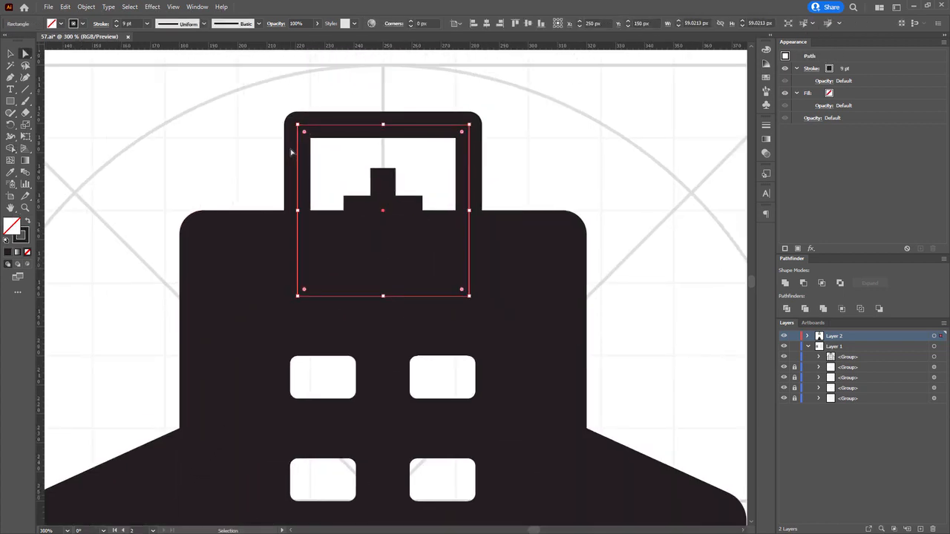
double_click(128, 23)
type("12")
key("Return")
left_click(87, 7)
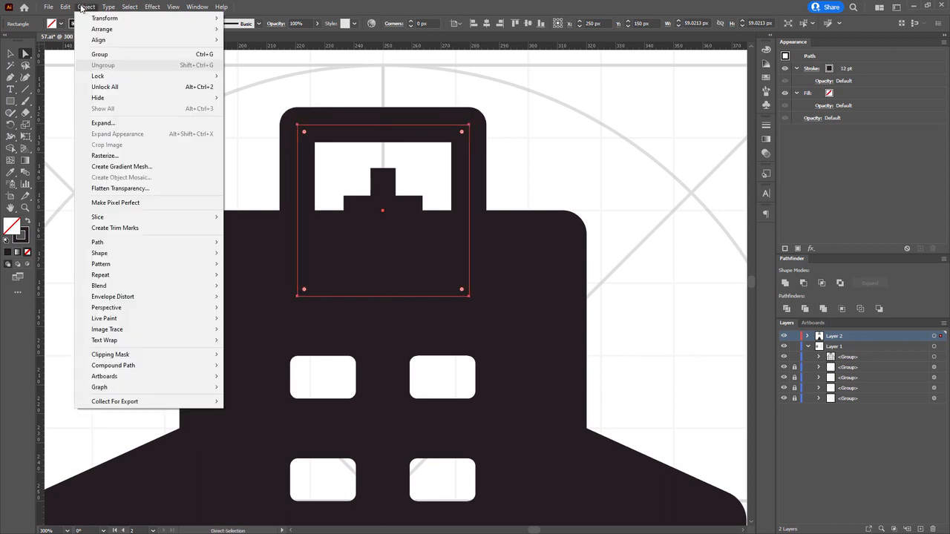
left_click(104, 124)
left_click(460, 334)
Step: Cut the expanded box border out of the tower with Shape Builder, leaving a gap around the plus-sign box
left_click(490, 323, "shift")
key("shift+m")
left_click_drag(477, 246, 475, 191)
key("a")
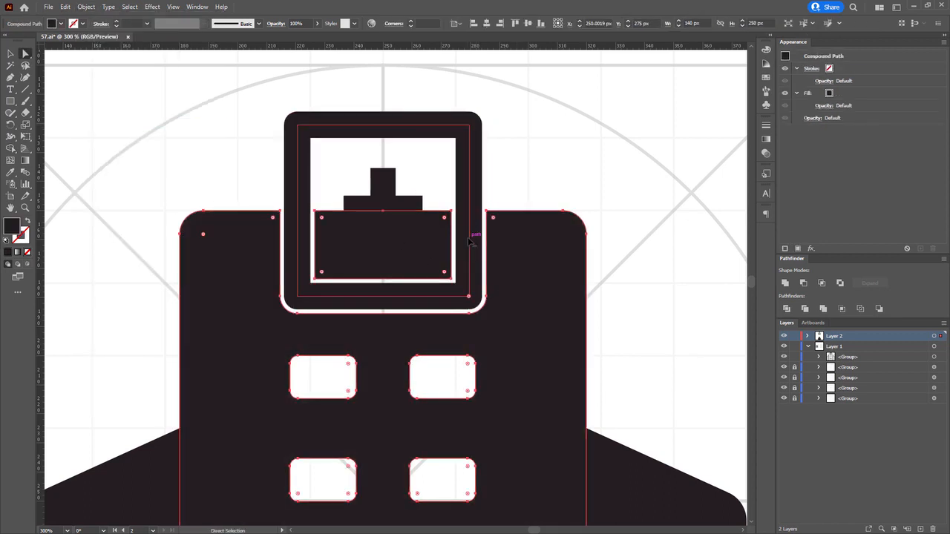
Step: Isolate the tower shape and delete the leftover piece inside the plus-sign box
right_click(454, 241)
left_click(504, 319)
left_click(404, 242)
key("Delete")
key("Escape")
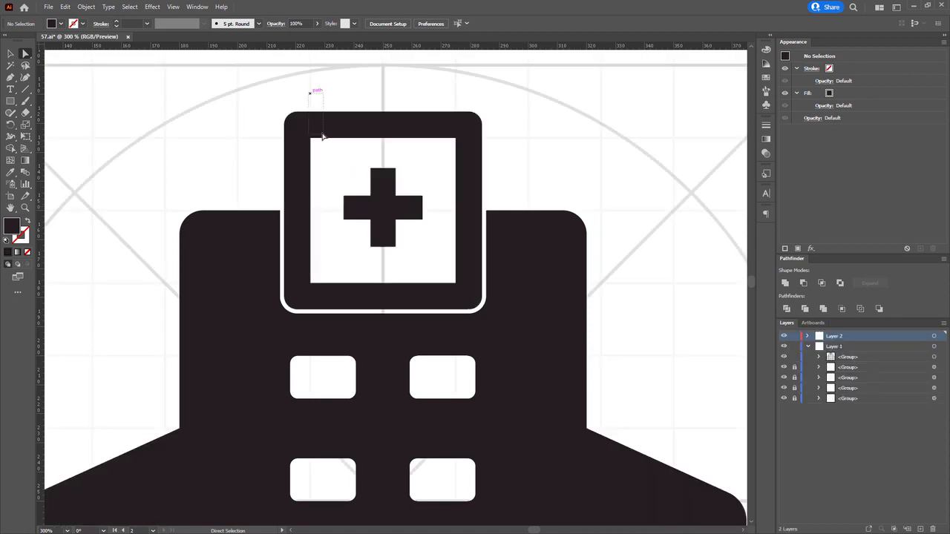
Step: Turn the box around the plus sign into a solid square and round its four corners slightly
left_click(322, 133)
key("shift+x")
left_click_drag(306, 134, 311, 139)
Step: Cut the plus sign out of the solid rounded square above the tower with Shape Builder
left_click(383, 208, "shift")
key("shift+m")
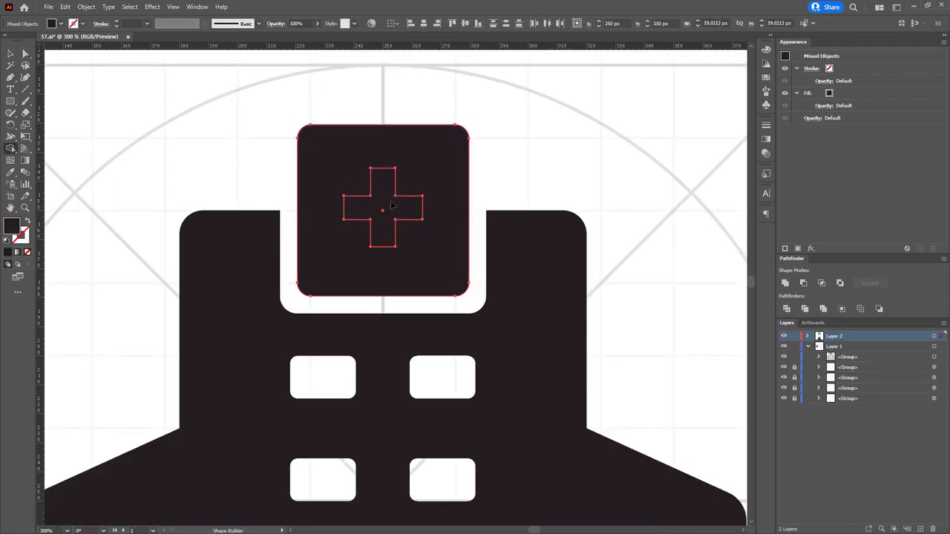
left_click(383, 207, "alt")
key("a")
left_click(615, 227)
Step: Isolate the right wing of the building and select its inner vertical edge beside the tower
scroll(615, 227, "down", 2)
left_click_drag(658, 387, 513, 236)
left_click(510, 249)
scroll(509, 254, "up", 2)
right_click(509, 253)
left_click(560, 339)
scroll(530, 307, "down", 1)
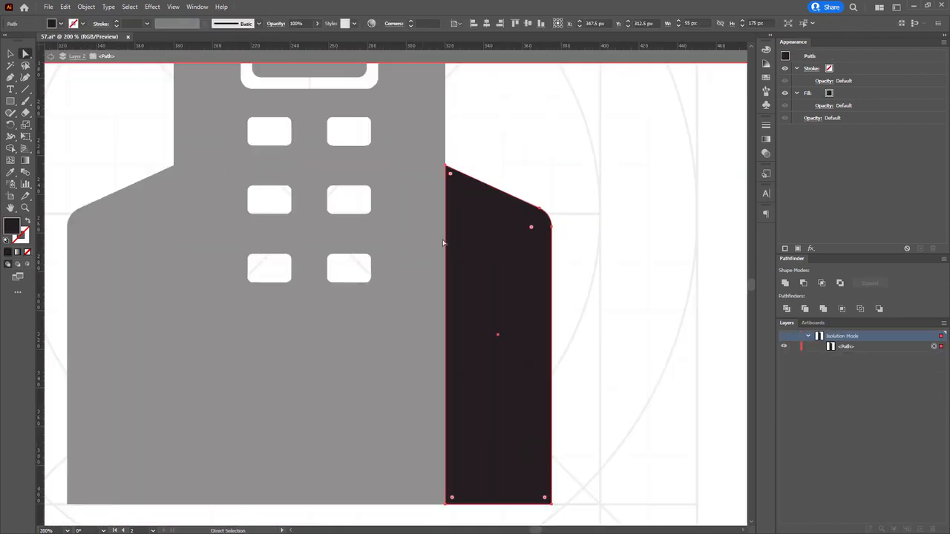
left_click(444, 243)
key("Right")
key("Right")
key("Right")
key("Left")
key("Left")
key("Left")
key("shift+Right")
key("ctrl+z")
Step: Move the right wing's inner edge 5 px away from the tower and leave isolation mode
key("Right")
key("Right")
key("Right")
key("Right")
key("Right")
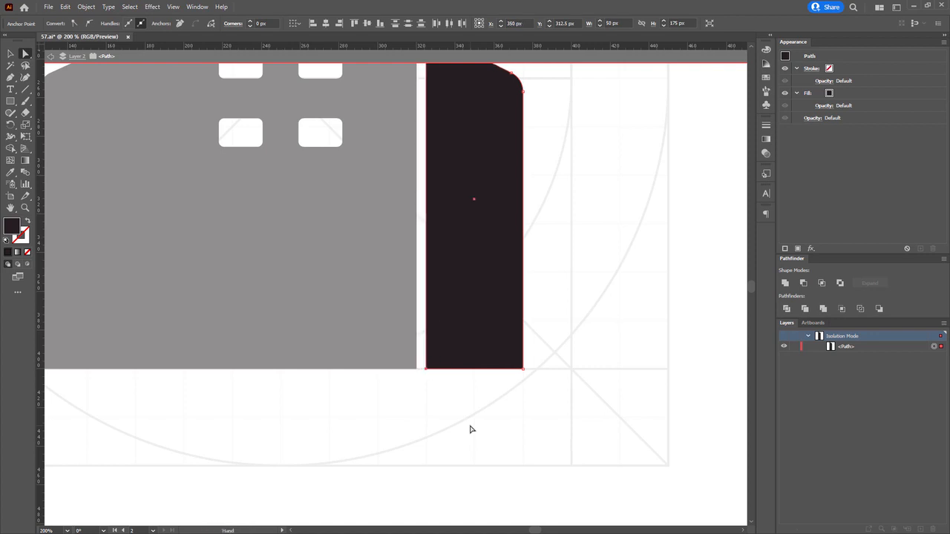
scroll(472, 430, "down", 1)
key("Escape")
Step: Isolate the left wing and move its inner edge 5 px away from the tower to match the other side
left_click(295, 247)
right_click(295, 247)
left_click(345, 333)
left_click_drag(283, 157, 325, 432)
key("Left")
key("Left")
key("Left")
key("Left")
key("Left")
key("Escape")
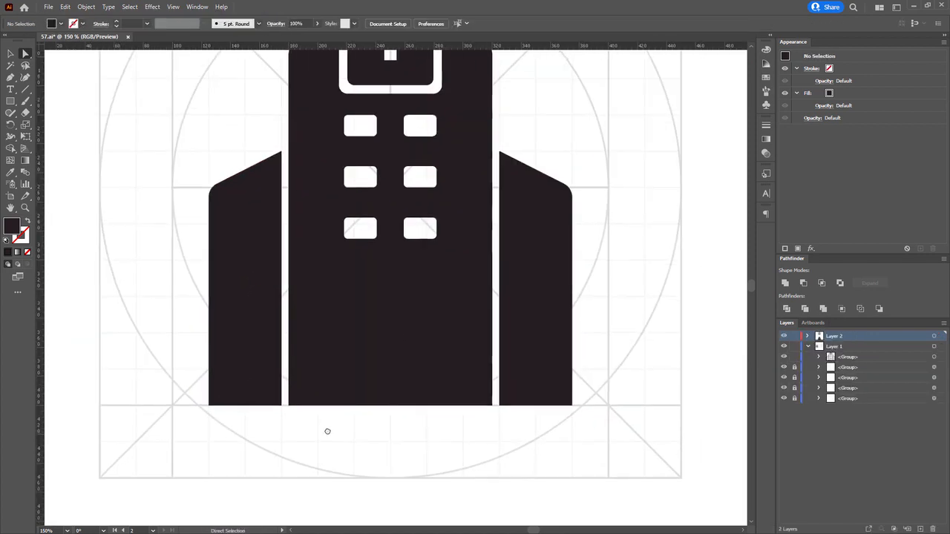
Step: Hide the tower temporarily to examine the door shapes, and show everything again
left_click(459, 274)
left_click_drag(460, 270, 460, 263)
key("ctrl+3")
left_click_drag(322, 259, 459, 412)
left_click_drag(400, 223, 398, 359)
key("ctrl+alt+3")
left_click_drag(467, 241, 457, 111)
Step: Cut the rounded canopy bar above the doors out of the tower with Shape Builder
left_click_drag(435, 424, 308, 259)
scroll(364, 423, "up", 1)
key("shift+m")
scroll(400, 263, "up", 2)
left_click(396, 243, "alt")
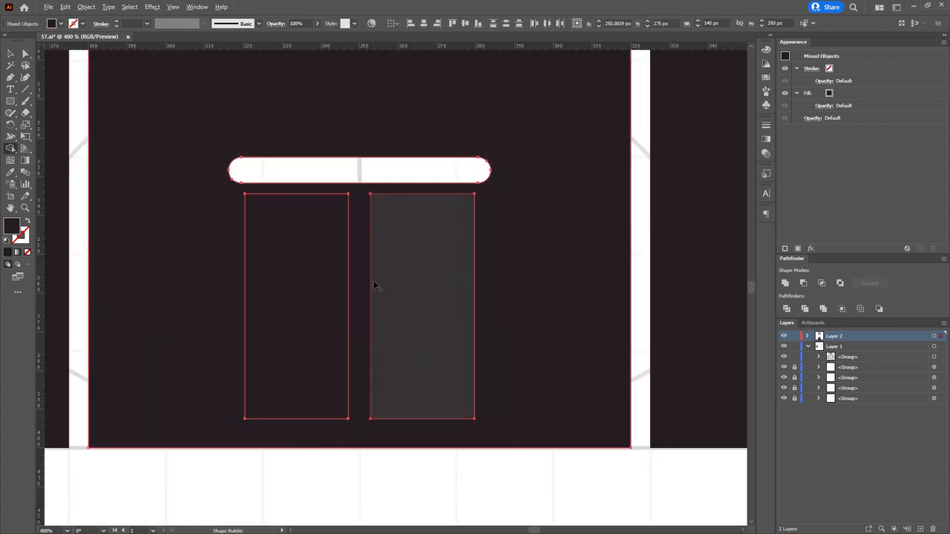
scroll(376, 282, "down", 2)
key("a")
left_click(387, 292)
Step: Remove both door panels with Shape Builder so they become cut-outs in the tower
scroll(322, 299, "up", 1)
key("ctrl+a")
key("shift+m")
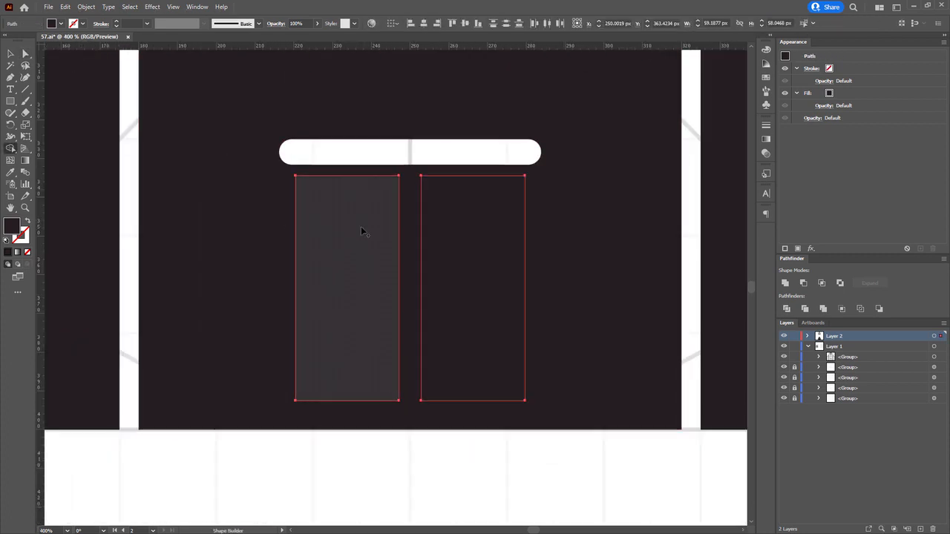
left_click(476, 235, "alt")
left_click(375, 241, "alt")
key("a")
left_click(441, 261)
scroll(441, 261, "down", 3)
mouse_move(441, 262)
left_mouse_down()
mouse_move(388, 329)
mouse_move(362, 403)
left_mouse_up()
scroll(362, 403, "down", 1)
key("v")
left_click_drag(176, 145, 503, 481)
left_click(595, 379)
key("a")
scroll(547, 299, "down", 1)
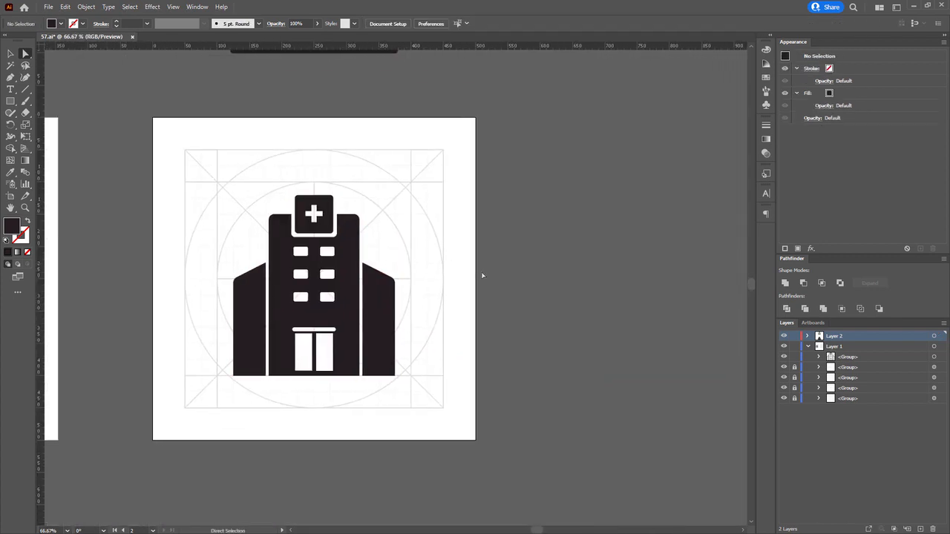
Step: Duplicate the glyph icon's artboard with its artwork to create a third artboard, and lock the grid guides
key("shift+o")
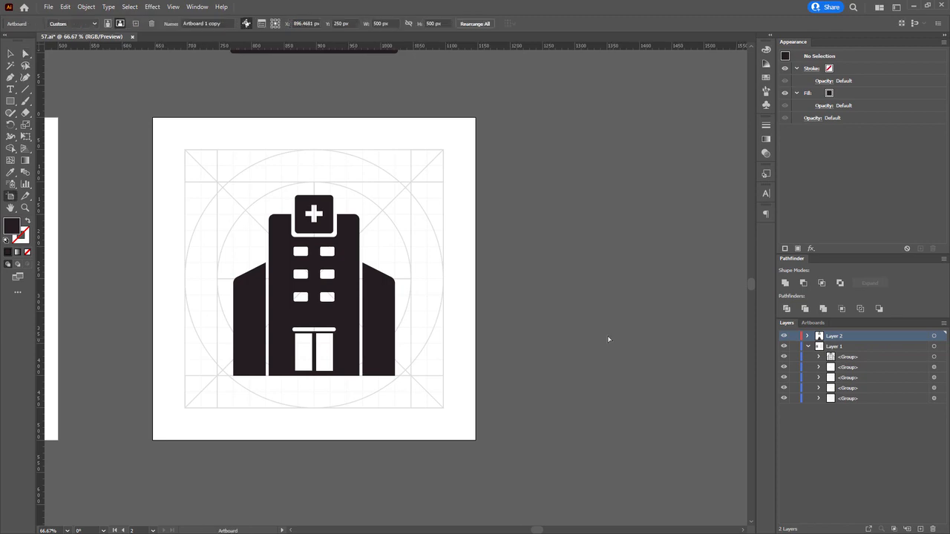
left_click_drag(178, 124, 344, 147)
key("a")
left_click_drag(298, 105, 382, 384)
key("ctrl+2")
Step: Cut the duplicated hospital icon, paste it in place on a new layer, and collapse Layer 1
left_click_drag(332, 147, 502, 385)
key("ctrl+x")
key("ctrl+l")
key("ctrl+f")
left_click(491, 345)
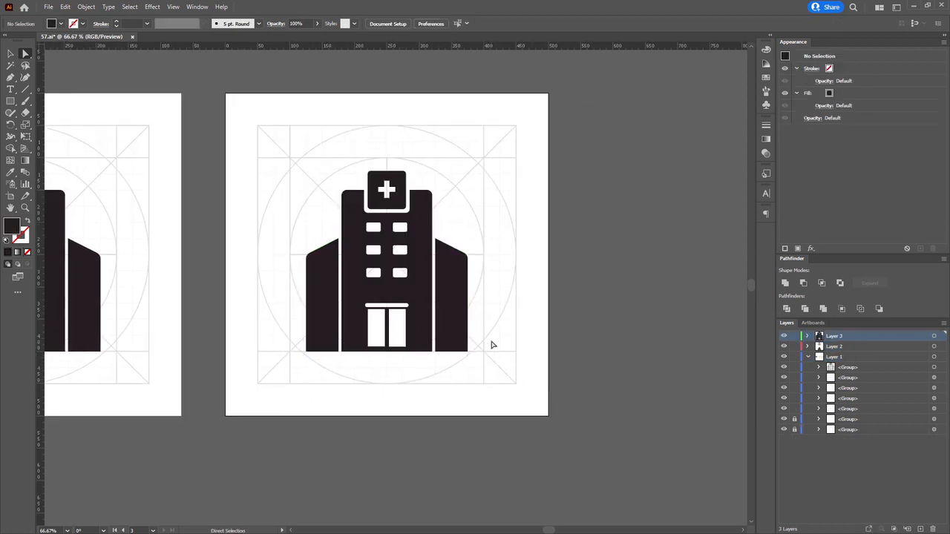
left_click(809, 357)
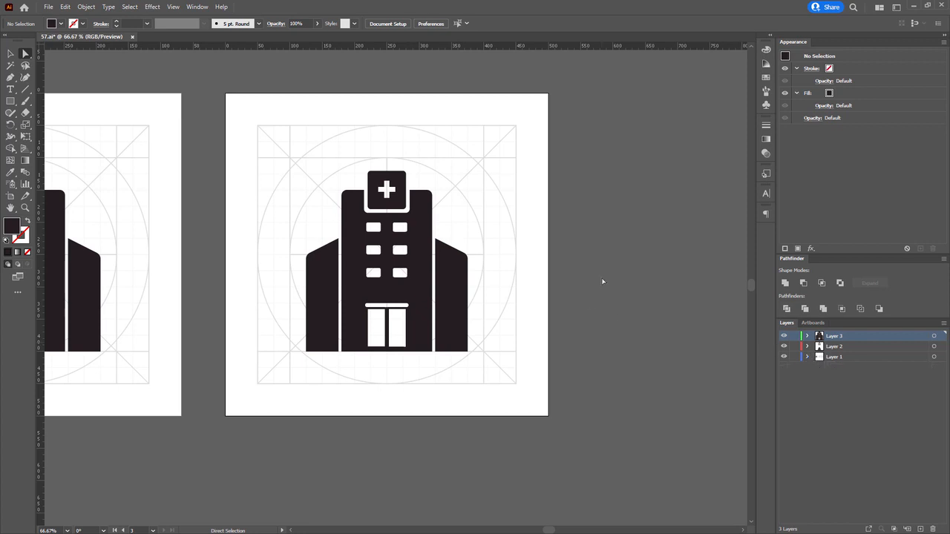
Step: Draw a square about 40 px wide beside the third artboard and duplicate it downward into a column of four
left_click_drag(595, 268, 605, 273)
scroll(315, 200, "up", 1)
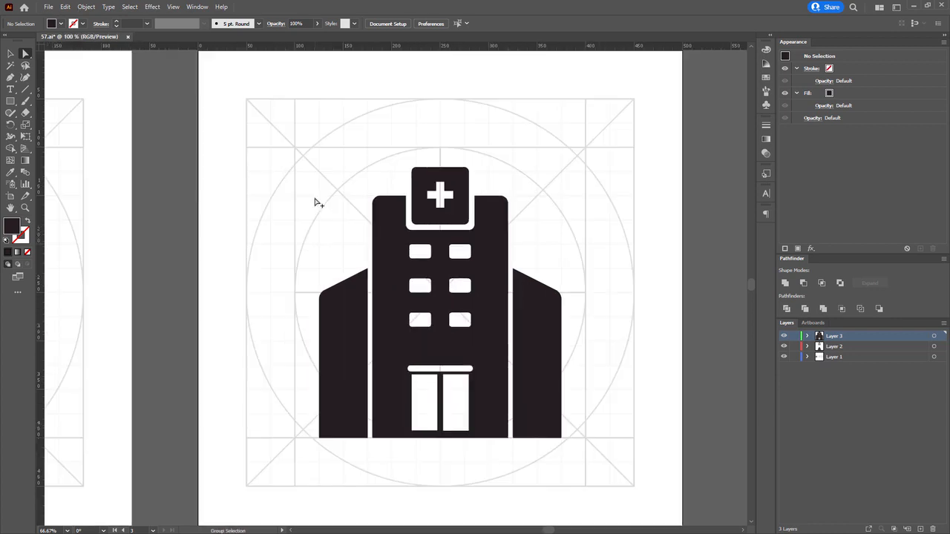
left_click_drag(312, 199, 290, 194)
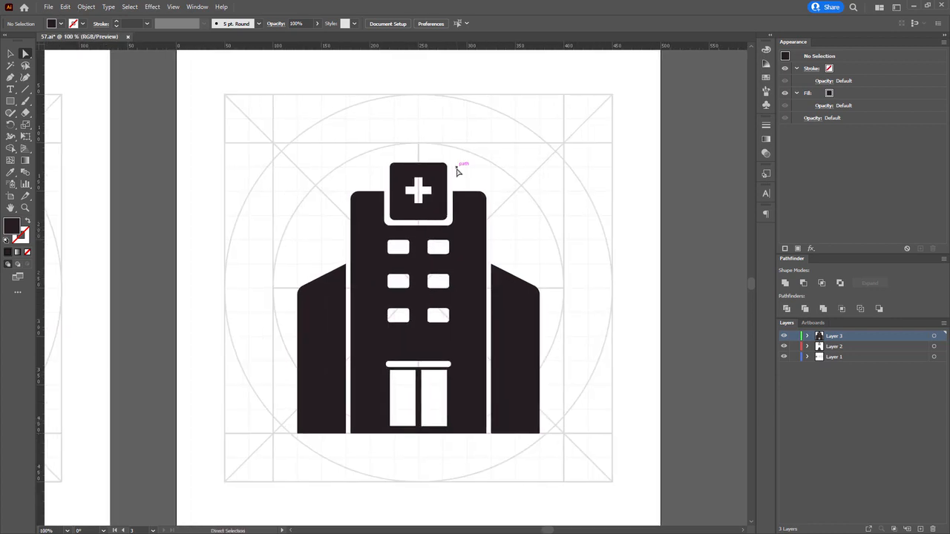
left_click_drag(458, 171, 462, 163)
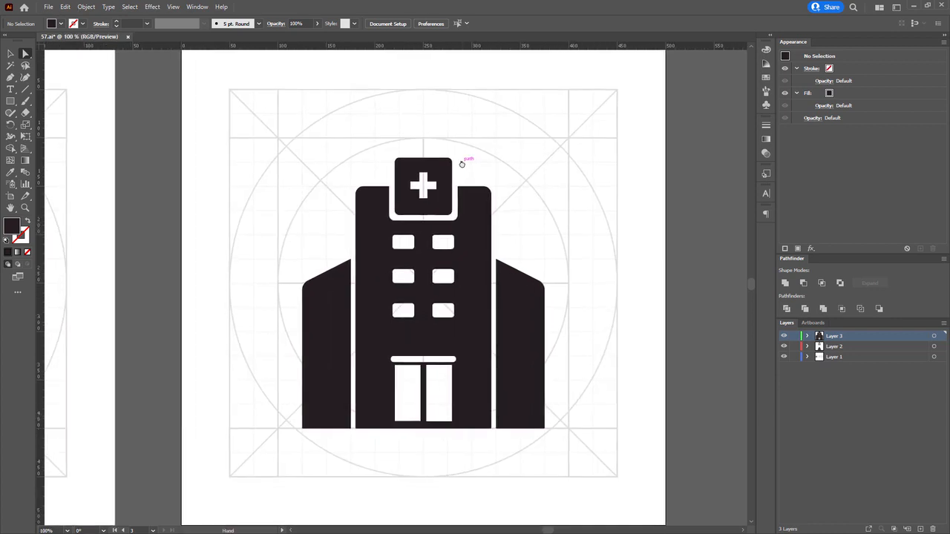
mouse_move(179, 146)
left_mouse_down()
mouse_move(195, 140)
mouse_move(181, 168)
mouse_move(164, 151)
mouse_move(162, 210)
mouse_move(162, 200)
left_mouse_up()
left_click(9, 103)
key("v")
key("ctrl+d")
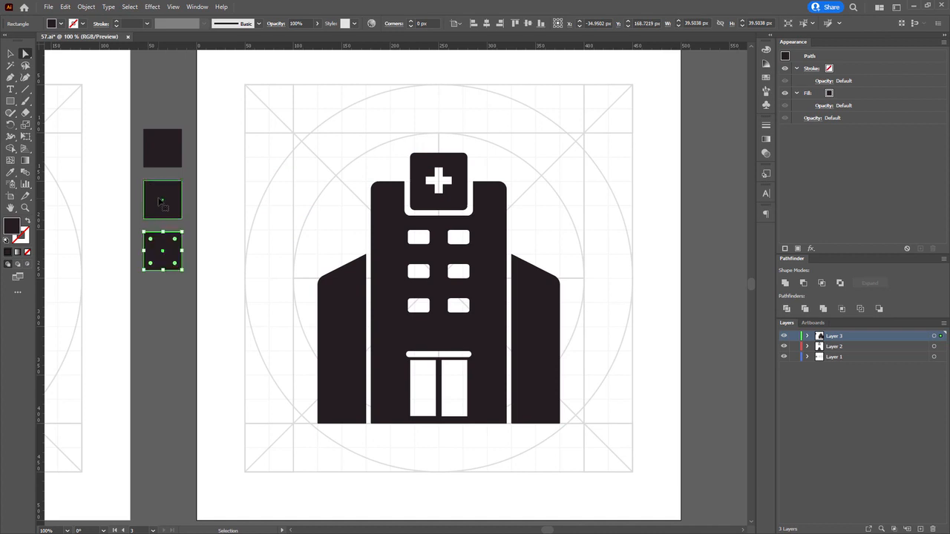
key("ctrl+d")
Step: Select all four squares and fill them with the blue from the High Contrast 2 harmony rule
left_click(167, 250, "shift")
left_click(168, 193, "shift")
left_click(167, 148, "shift")
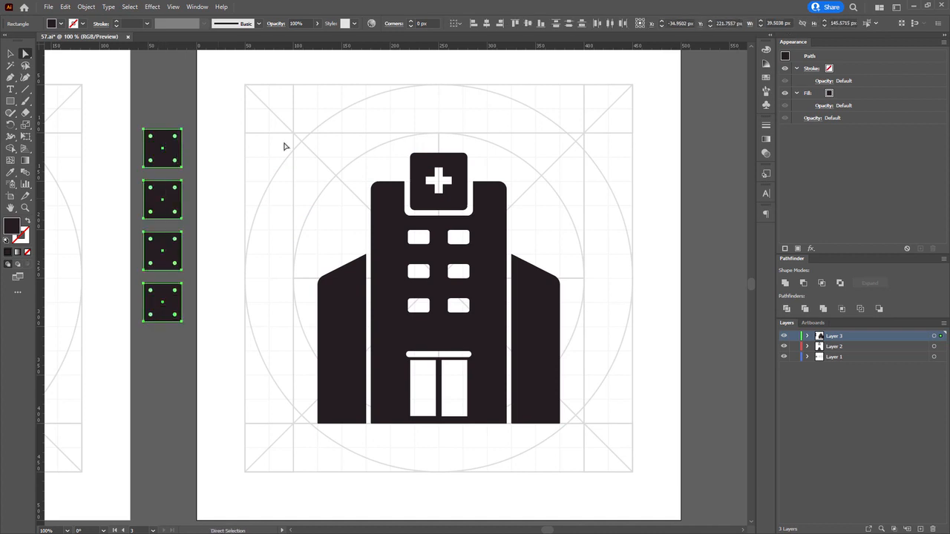
left_click(765, 67)
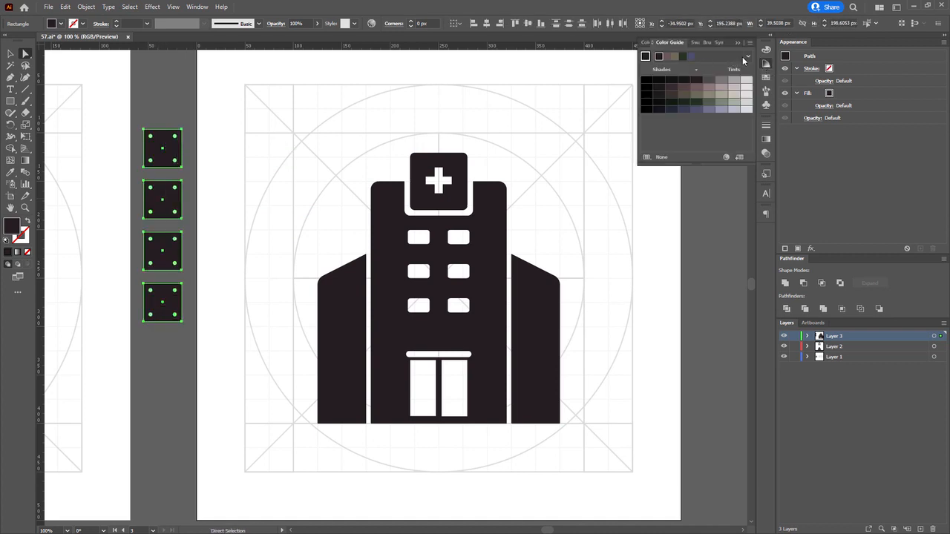
left_click(746, 58)
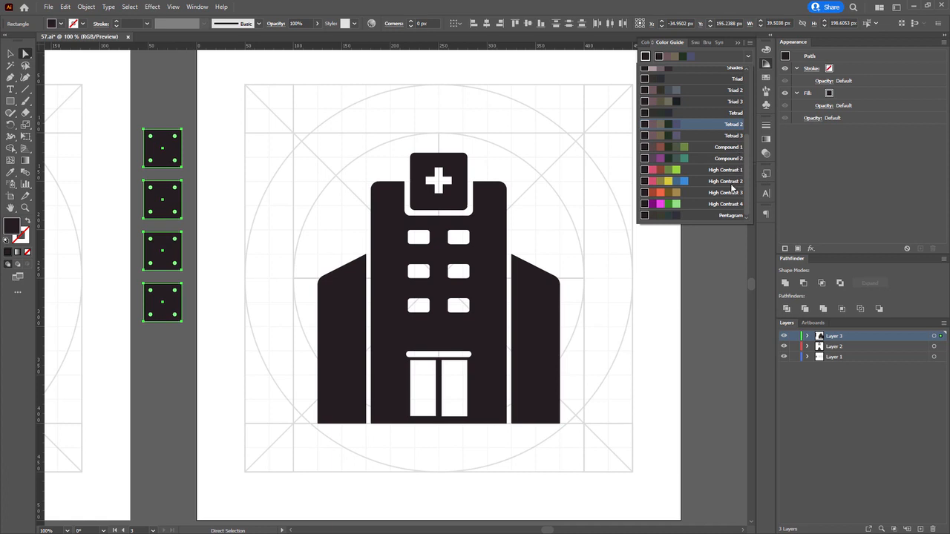
left_click(737, 172)
left_click(747, 57)
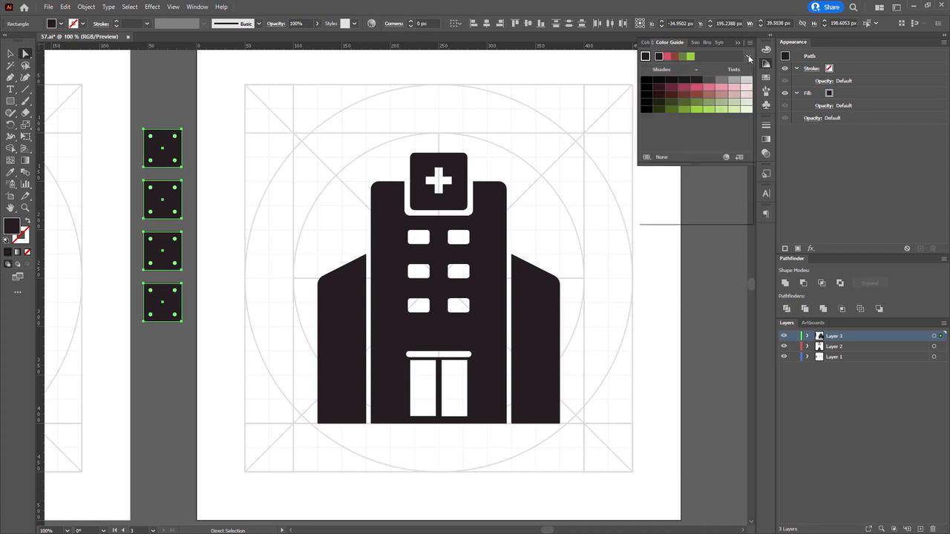
left_click(742, 181)
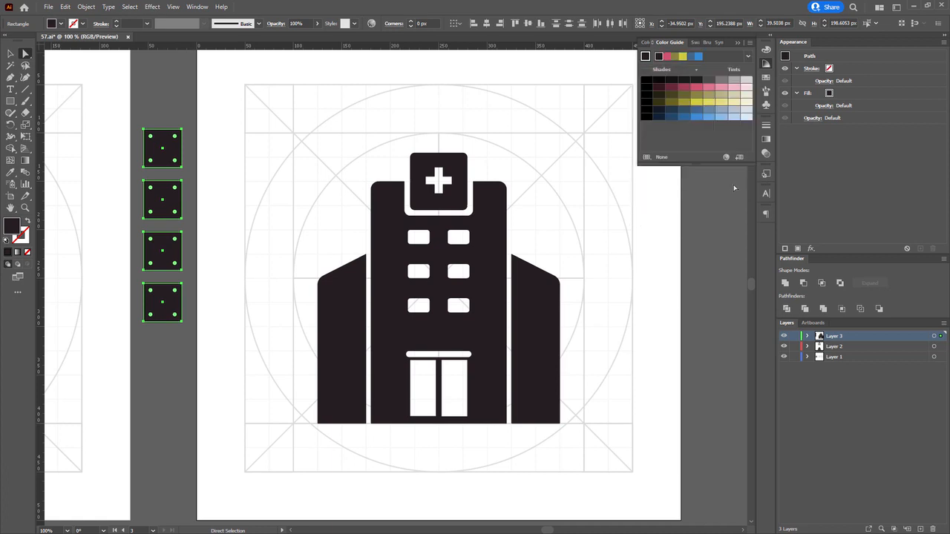
left_click(695, 118)
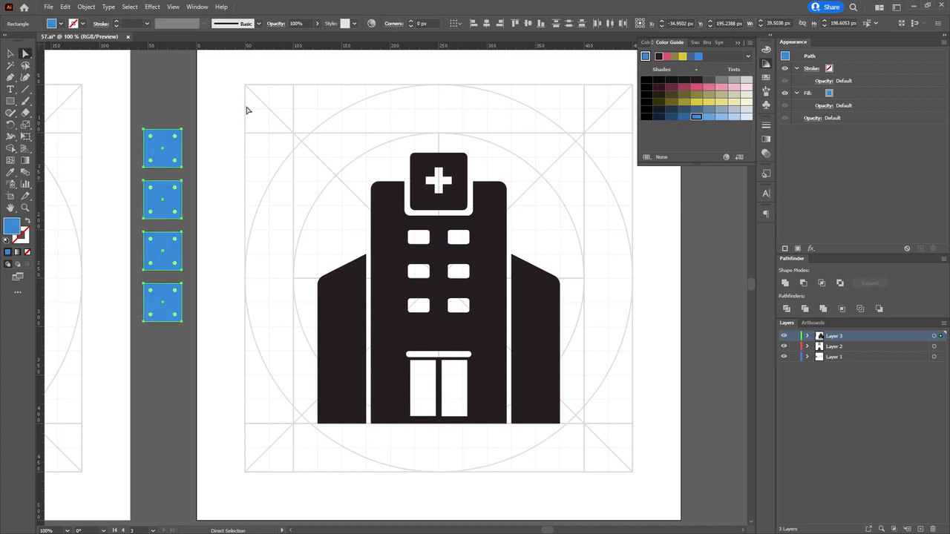
Step: Recolor the second square from the top to a bright red and soften it with a Color Guide shade
left_click(185, 156)
left_click(158, 191)
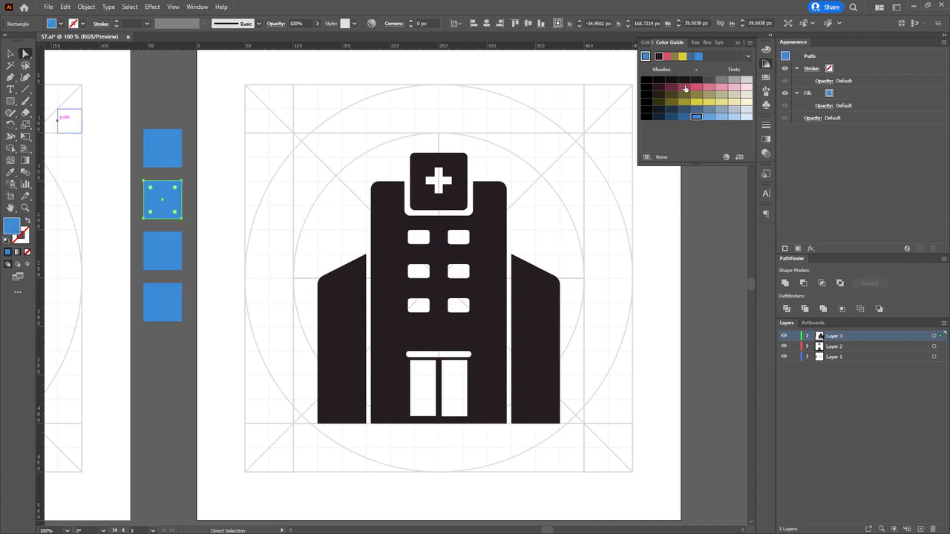
left_click(696, 88)
double_click(15, 231)
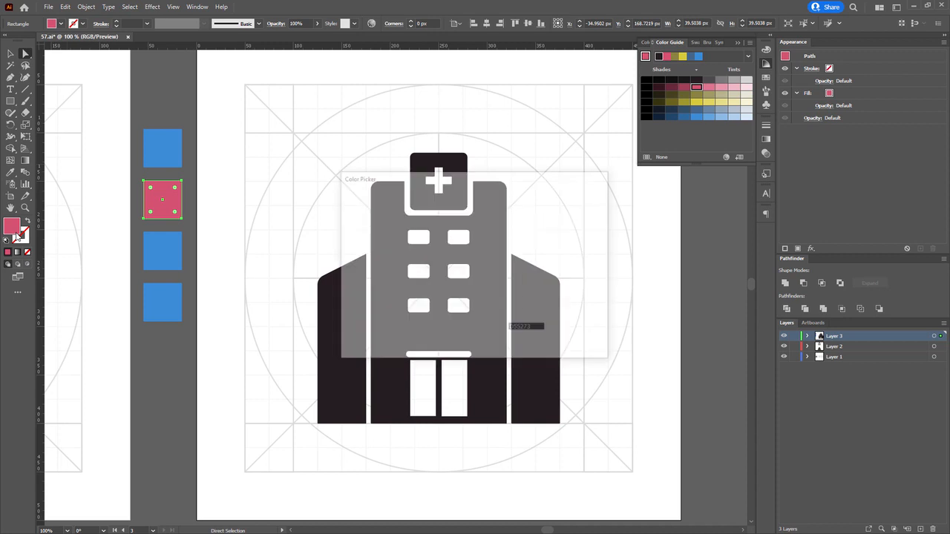
left_click_drag(441, 214, 445, 208)
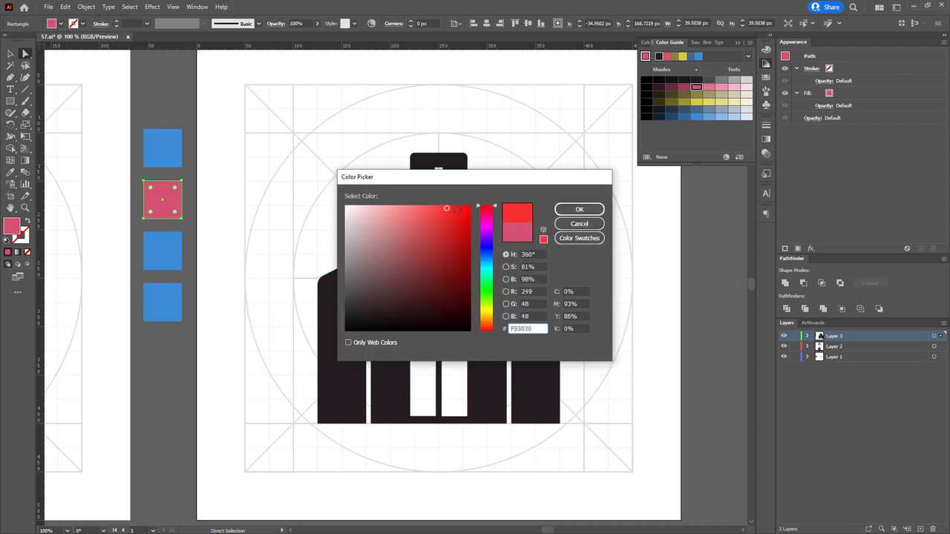
left_click(577, 210)
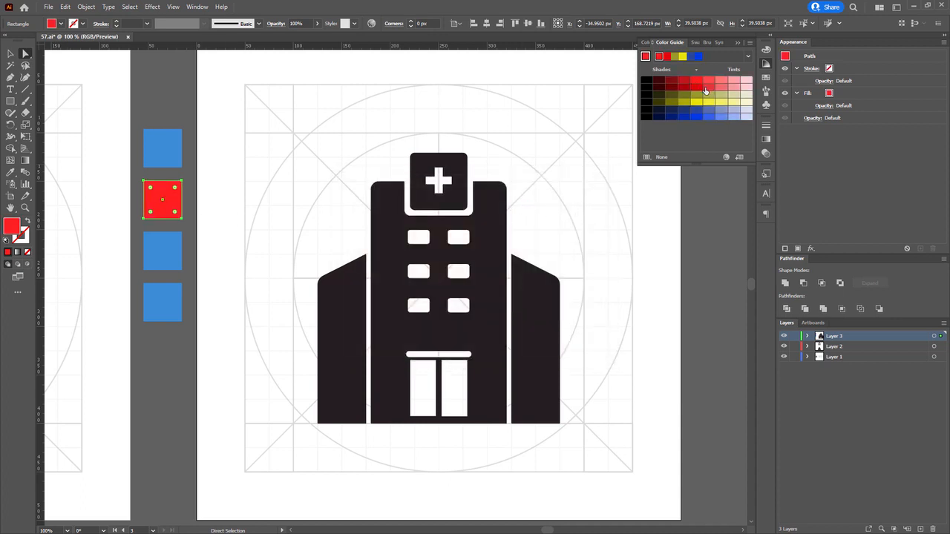
left_click(706, 90)
Step: Fill the third and fourth squares with a light neutral gray and deselect them
left_click(164, 249)
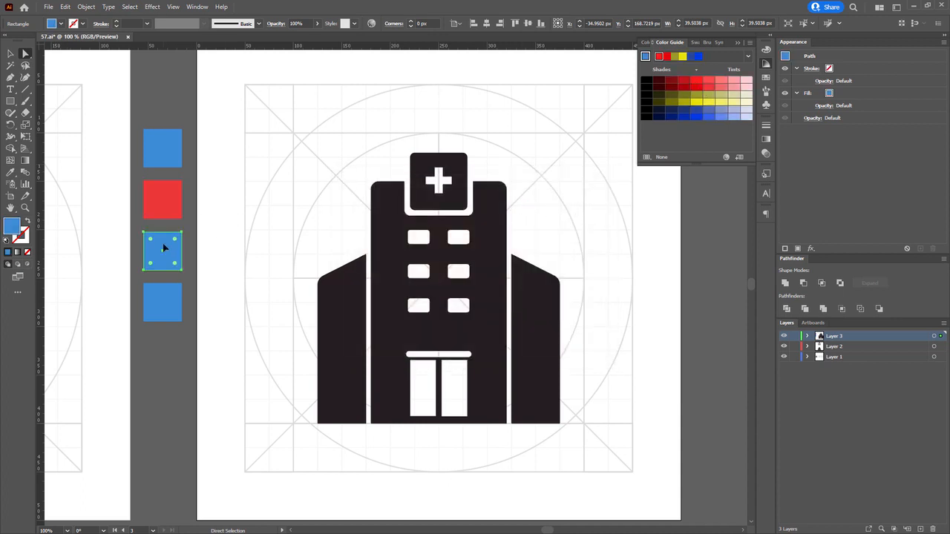
left_click(165, 308, "shift")
double_click(12, 230)
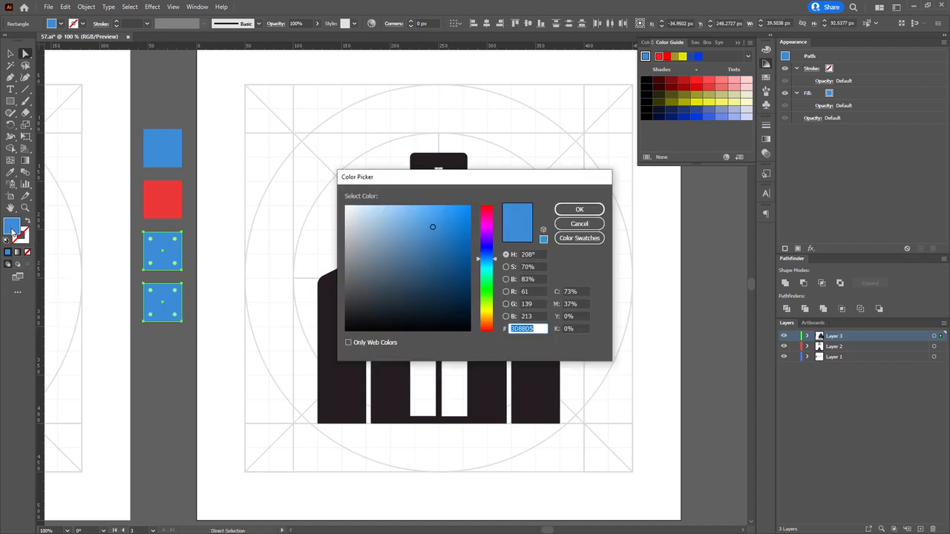
type("C1C1C1")
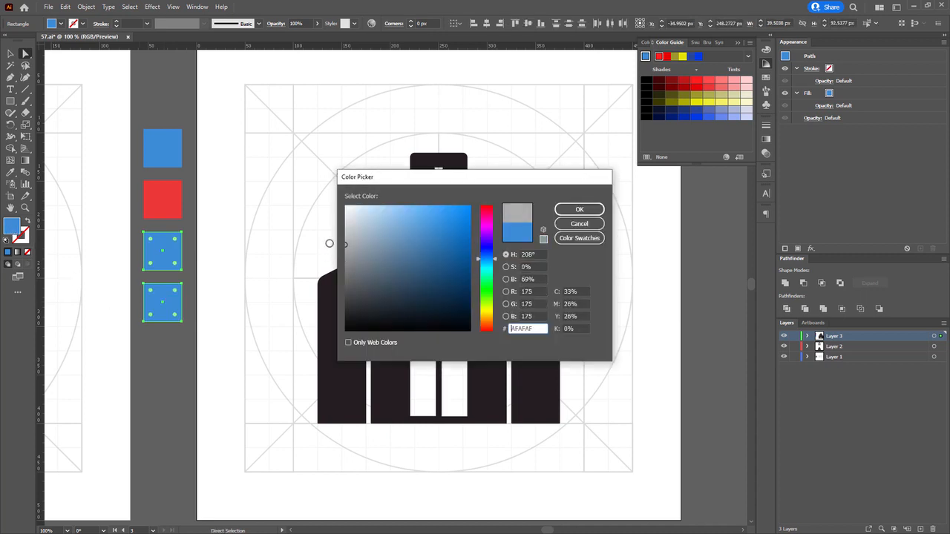
left_click(573, 213)
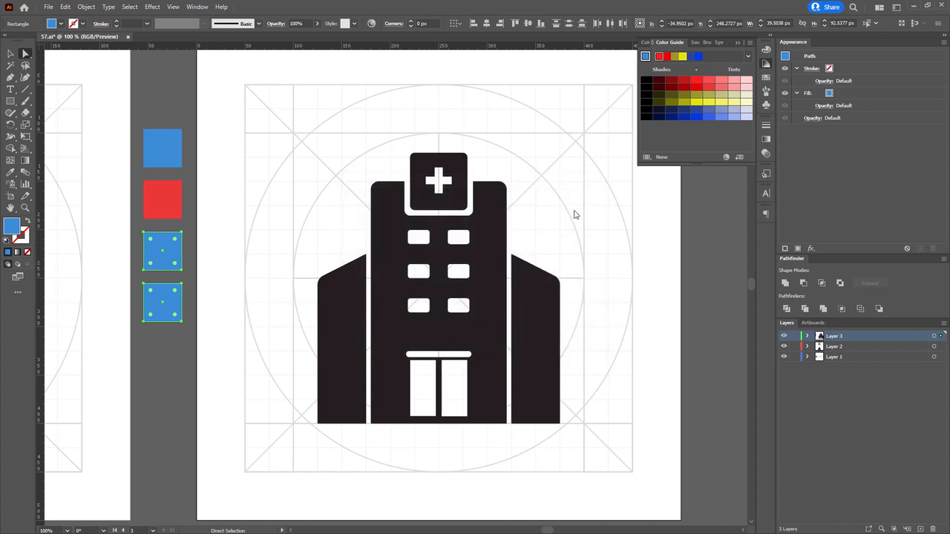
left_click(153, 335)
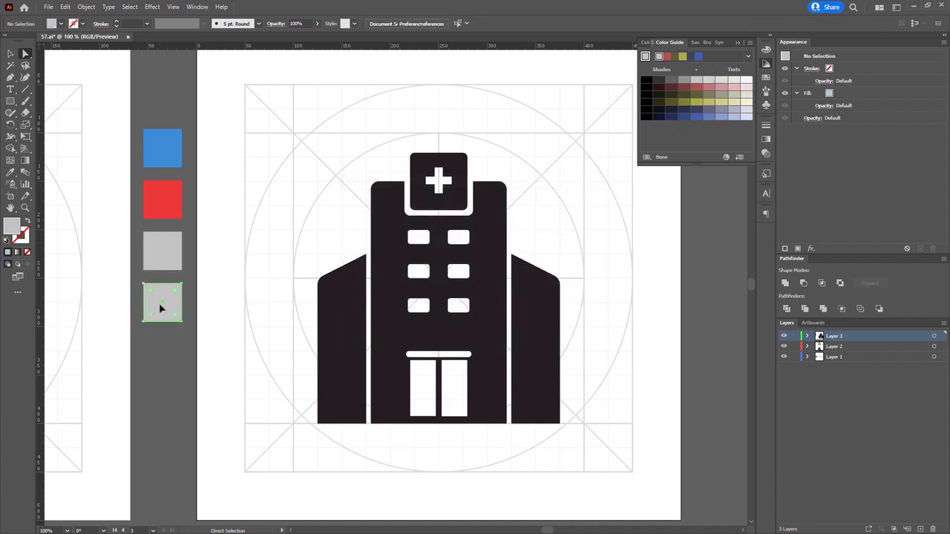
Step: Darken the fourth square to a mid gray using a Color Guide shade
left_click(159, 303)
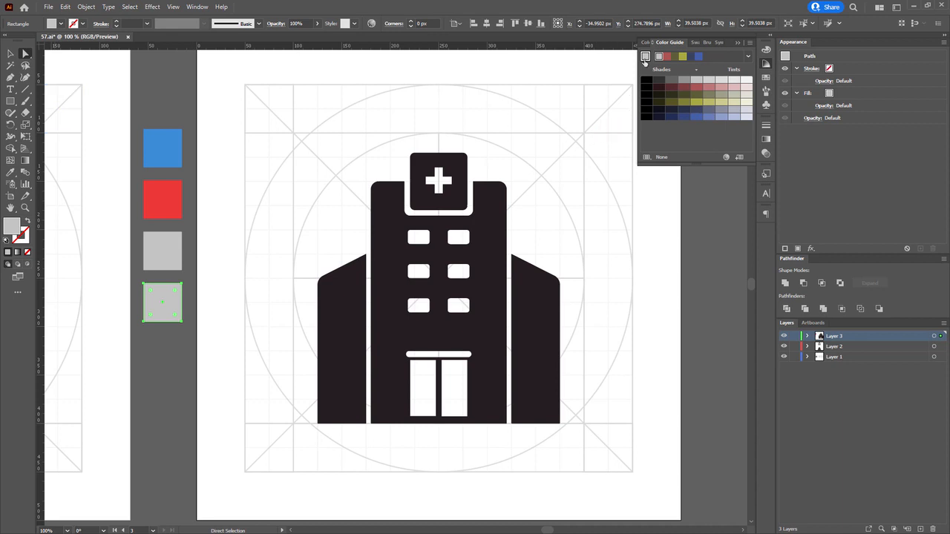
left_click(684, 80)
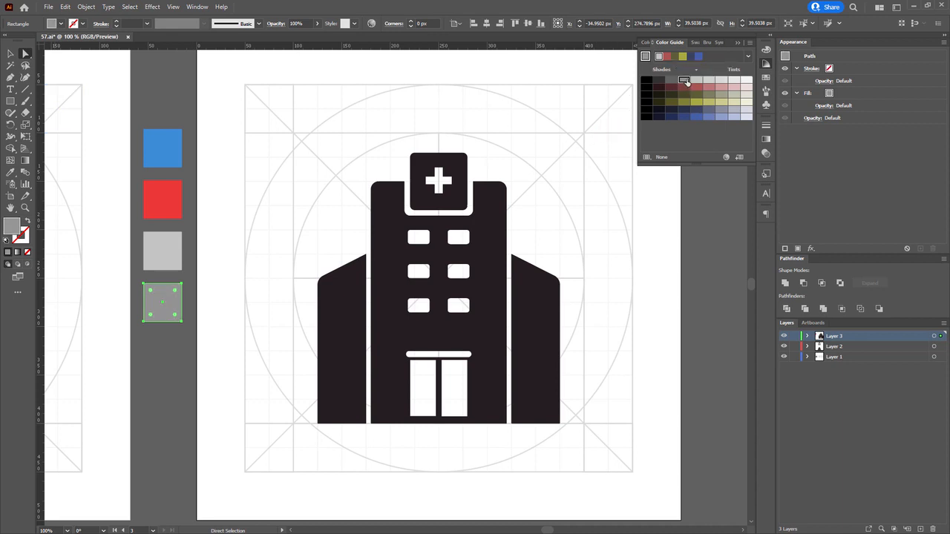
left_click(612, 226)
Step: Fill the box around the plus sign with the palette's blue using the Eyedropper
left_click_drag(580, 241, 515, 218)
left_click(388, 152)
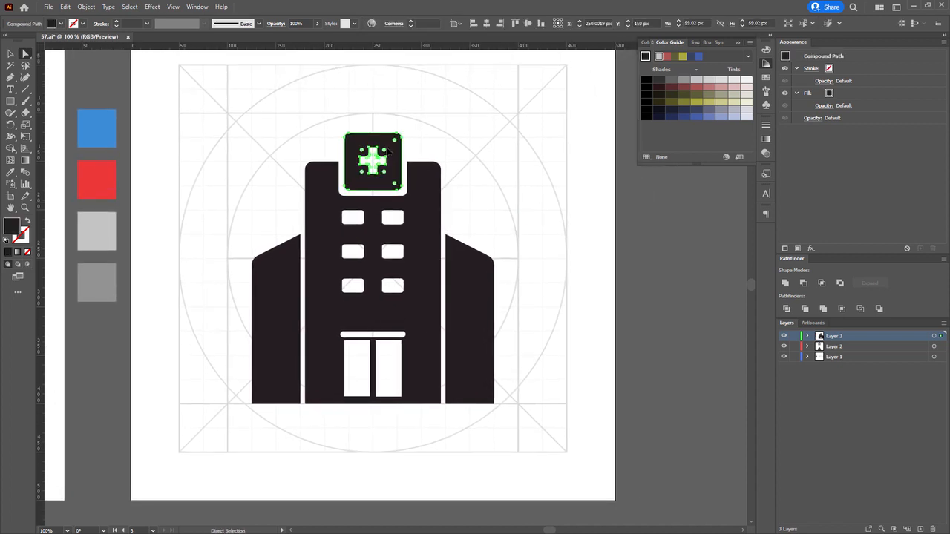
key("i")
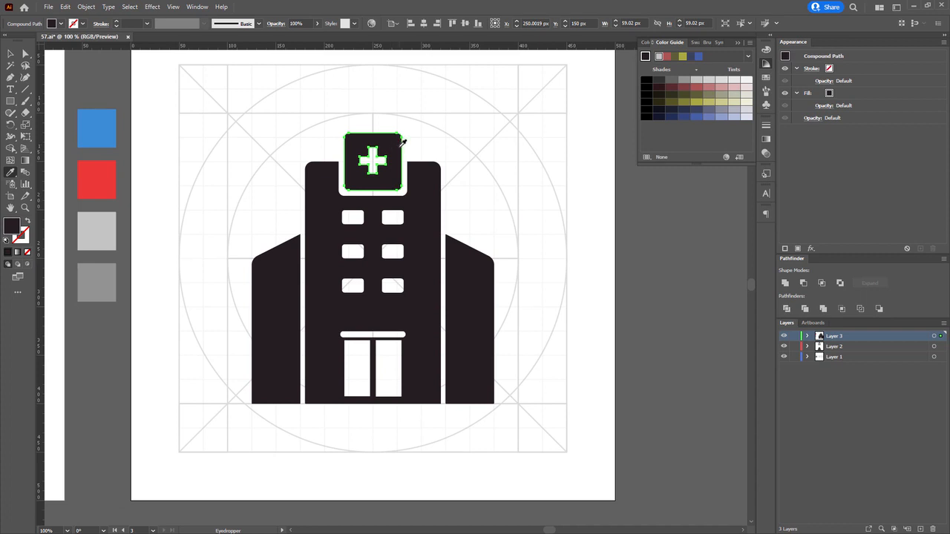
left_click(98, 122)
key("a")
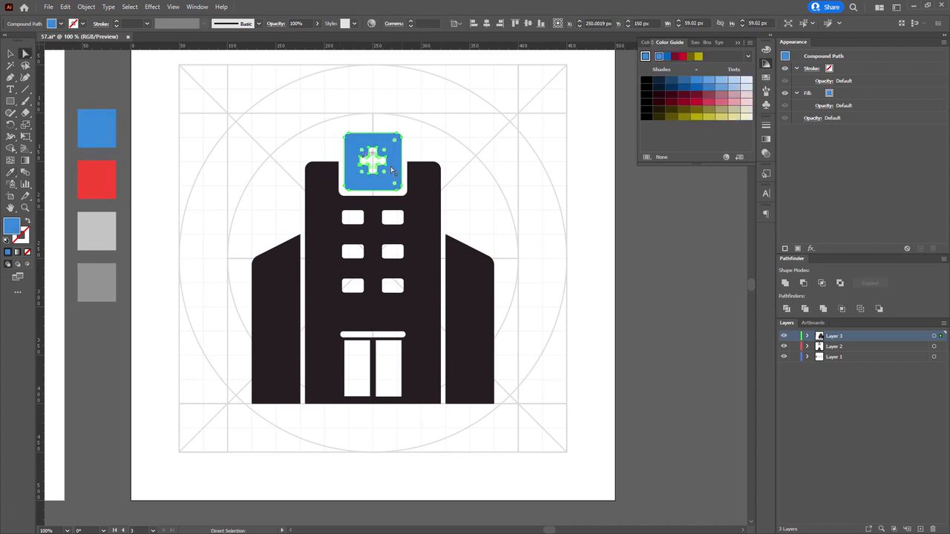
left_click(464, 131)
Step: Isolate the sign's front compound path and delete its outer square, leaving only the plus shape
left_click_drag(401, 146, 413, 166)
left_click(397, 169)
key("v")
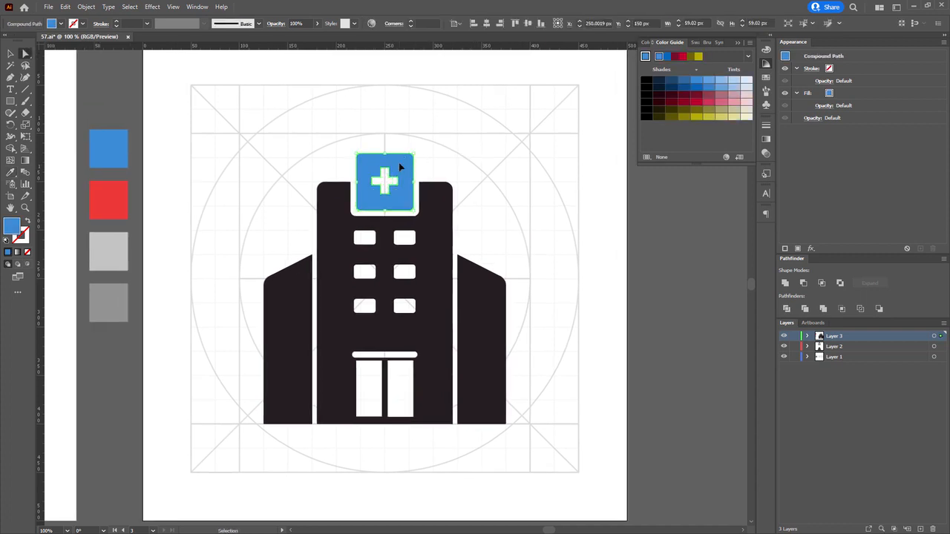
right_click(399, 164)
left_click(437, 243)
left_click_drag(395, 142, 423, 164)
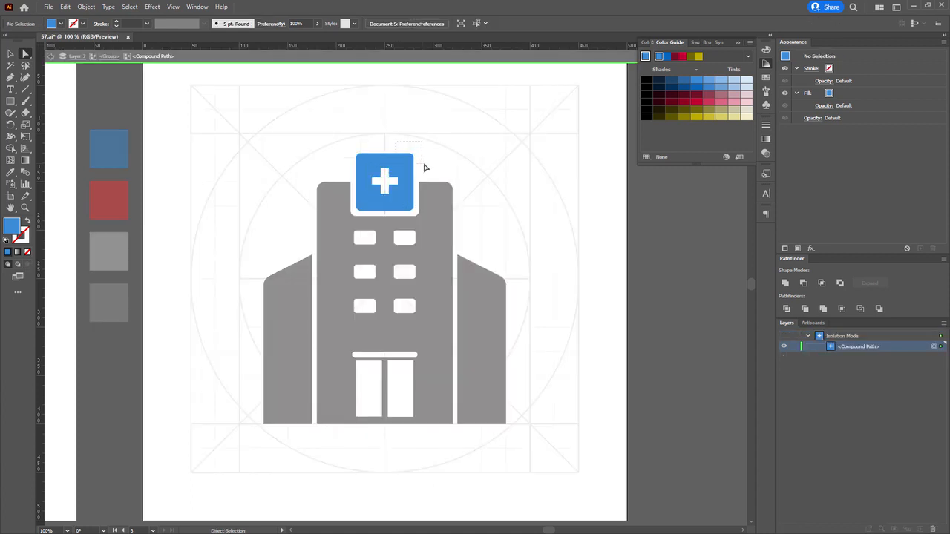
key("Delete")
key("Delete")
left_click_drag(328, 138, 405, 207)
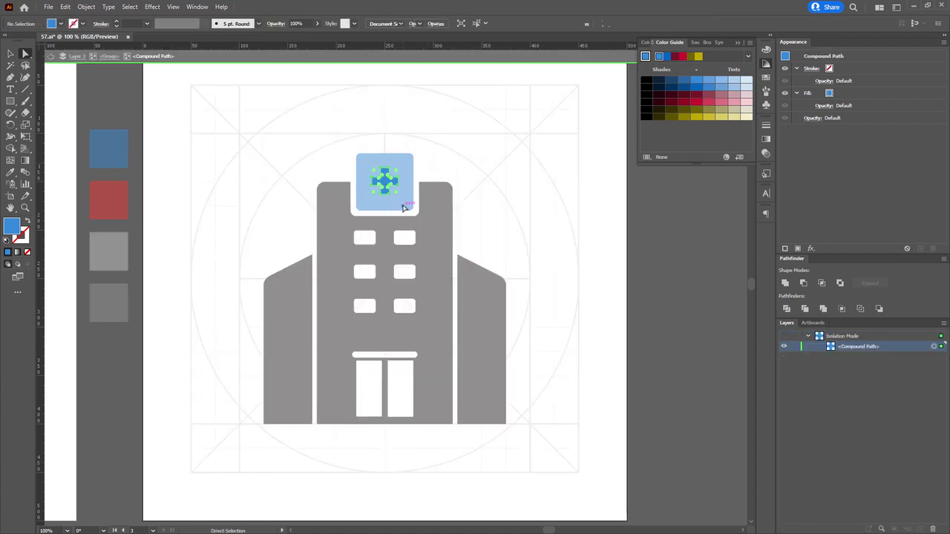
Step: Fill the separated plus shape with the palette's red using the Eyedropper, and deselect it
key("Escape")
key("i")
left_click(131, 196)
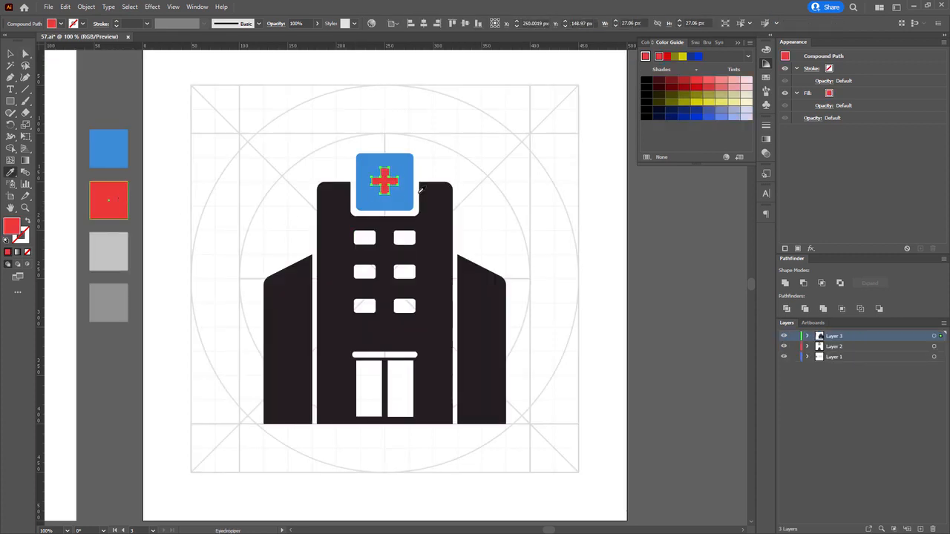
key("a")
left_click(554, 185)
Step: Recolor the box around the plus to a saturated royal blue from the Color Guide, and deselect it
left_click(399, 169)
left_click_drag(399, 169, 405, 182)
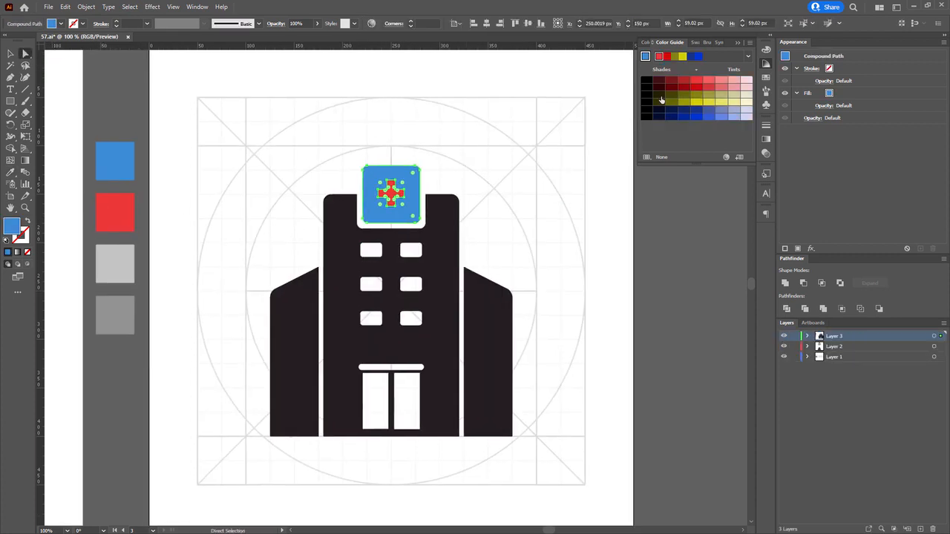
key("ctrl+plus")
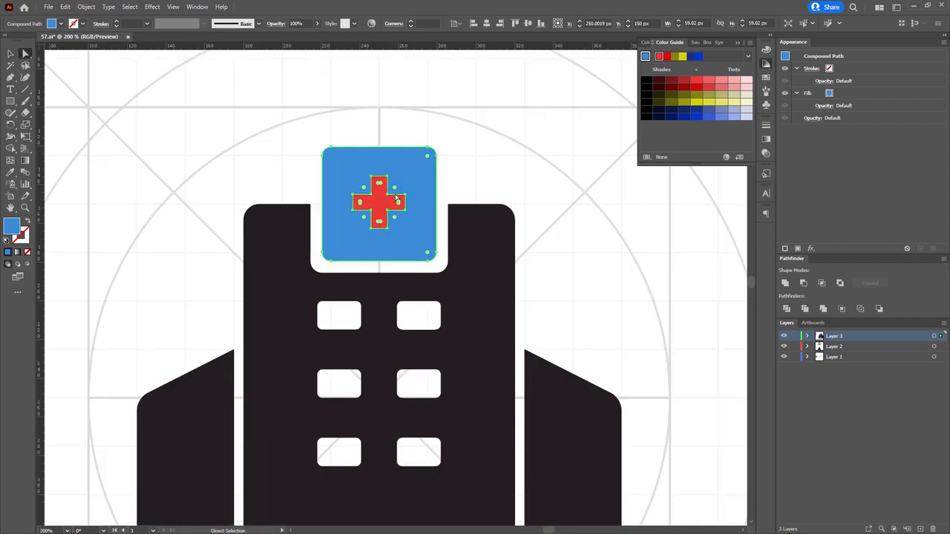
left_click(443, 159)
left_click(408, 171)
left_click(697, 117)
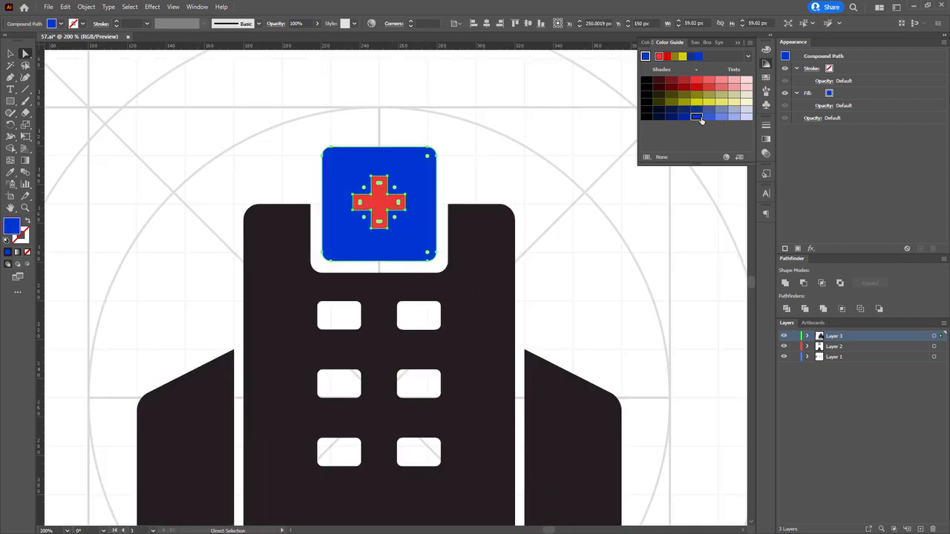
left_click(709, 118)
left_click(698, 118)
left_click(127, 205)
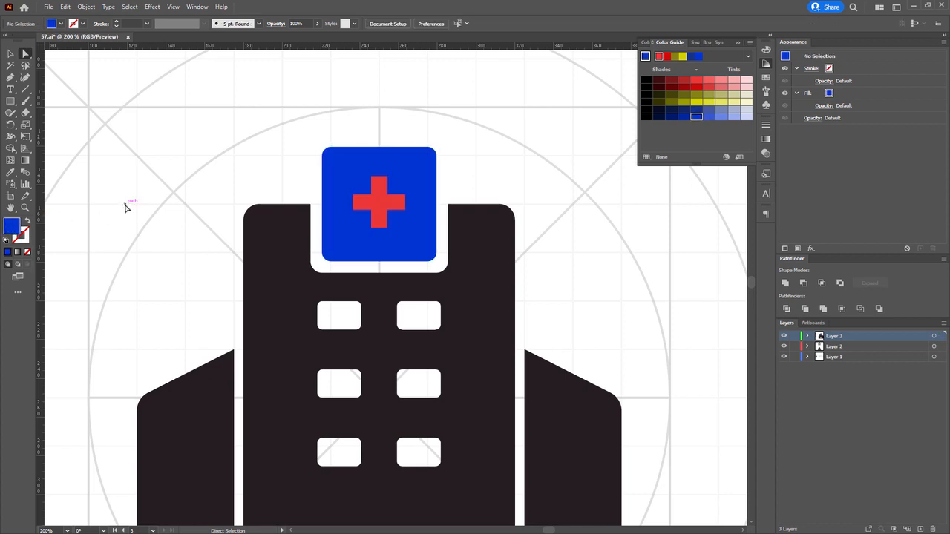
Step: Make the sign box's blue the Color Guide base color and try several shades, ending on a dark navy
left_click(356, 183)
left_click(645, 57)
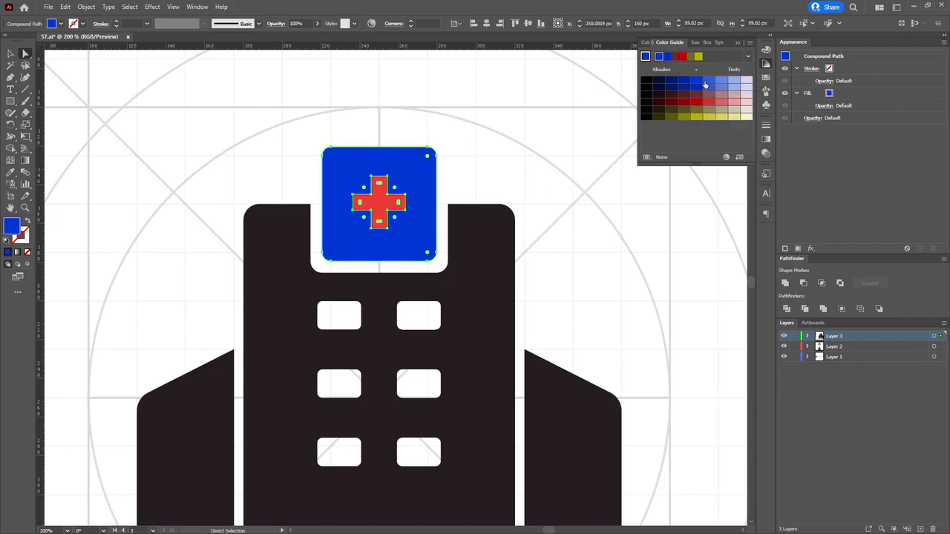
left_click(708, 80)
left_click(697, 88)
left_click(708, 88)
left_click(685, 81)
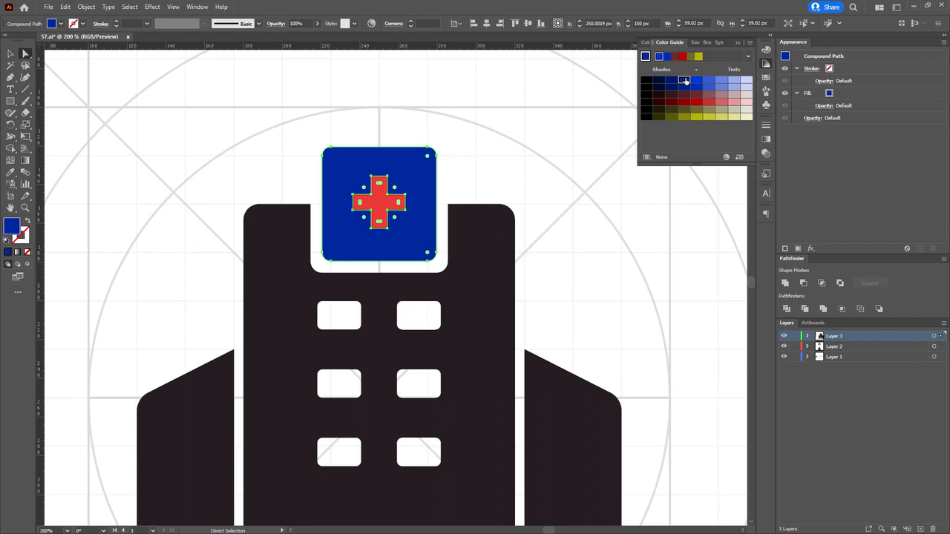
Step: Set the sign box's fill to a lighter, vivid blue in the Color Picker, and deselect it
double_click(11, 227)
left_click_drag(398, 176, 572, 185)
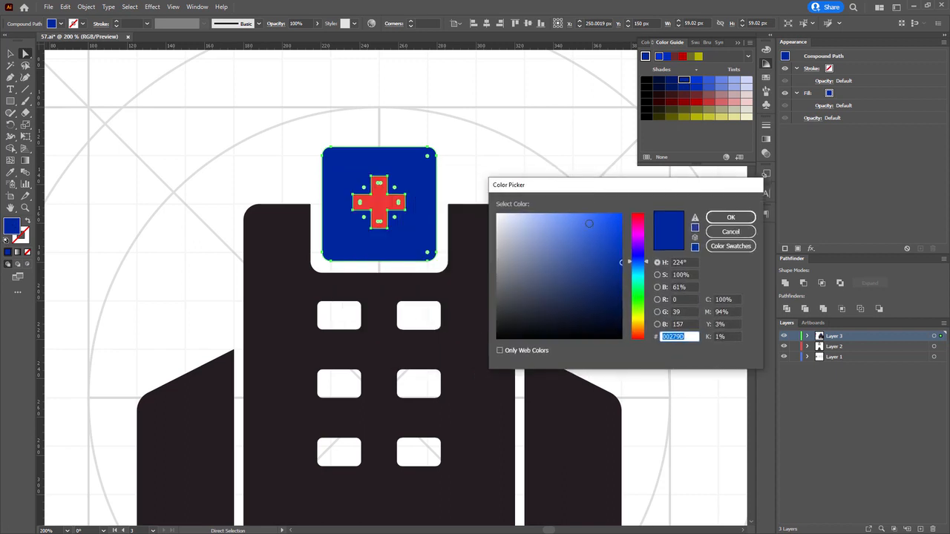
left_click_drag(589, 223, 601, 218)
left_click(730, 217)
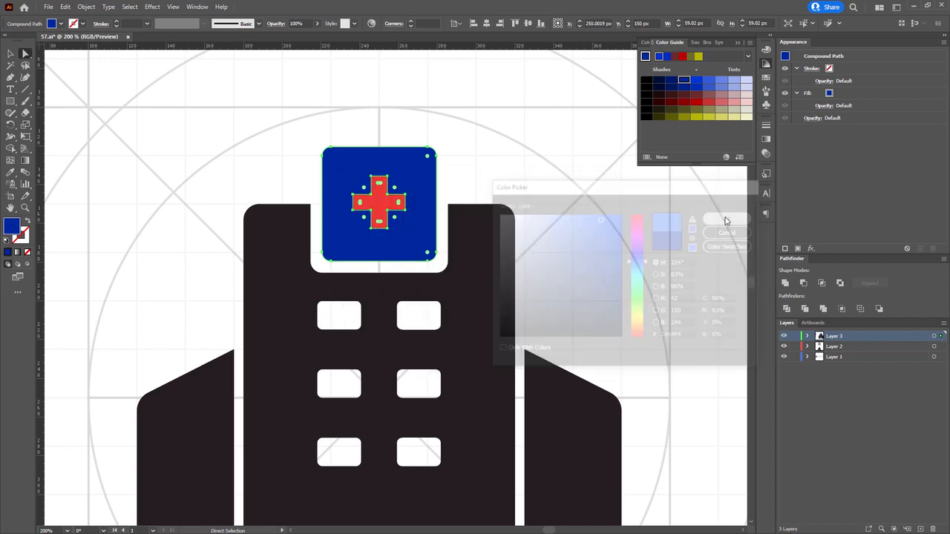
left_click(631, 212)
Step: Try darker Color Guide reds on the plus sign, ending on a deep dark red
left_click(374, 210)
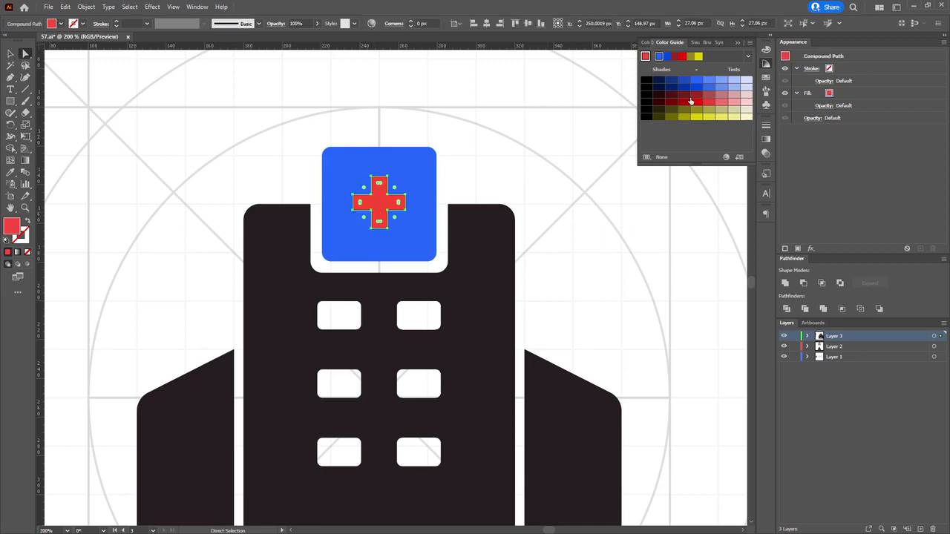
left_click(696, 102)
left_click(642, 203)
left_click(382, 204)
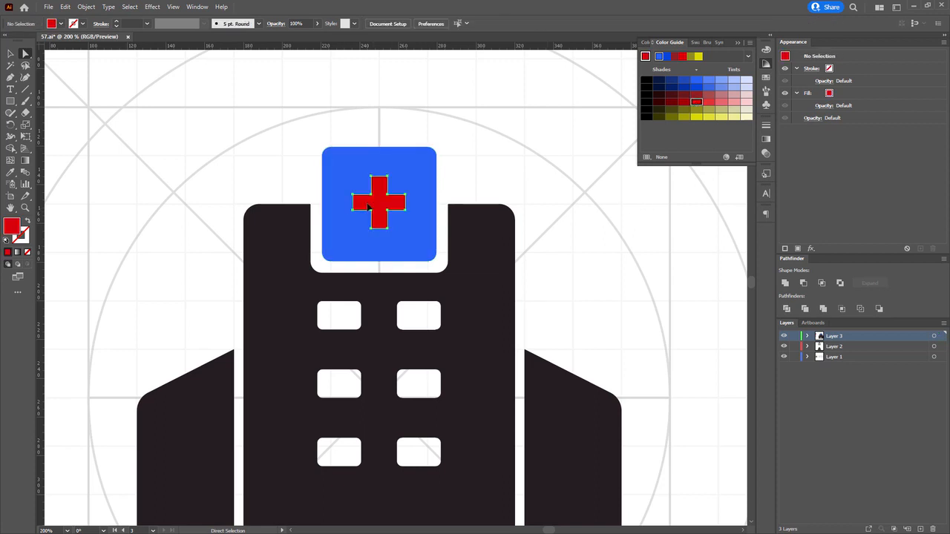
left_click(684, 104)
left_click(525, 134)
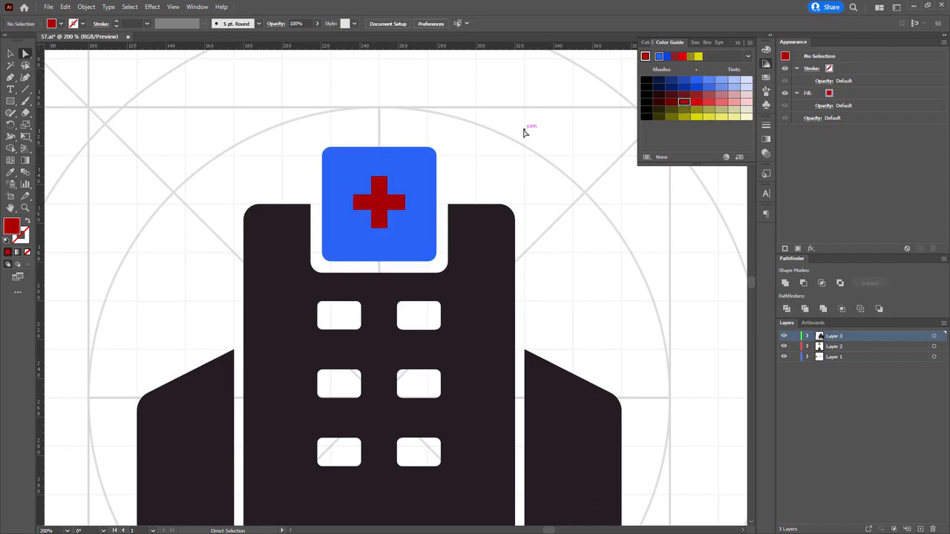
Step: Recolor the plus sign to a strong blue slightly darker than the box using the Color Guide, and deselect it
scroll(526, 135, "down", 2)
scroll(463, 160, "up", 3)
left_click(458, 197)
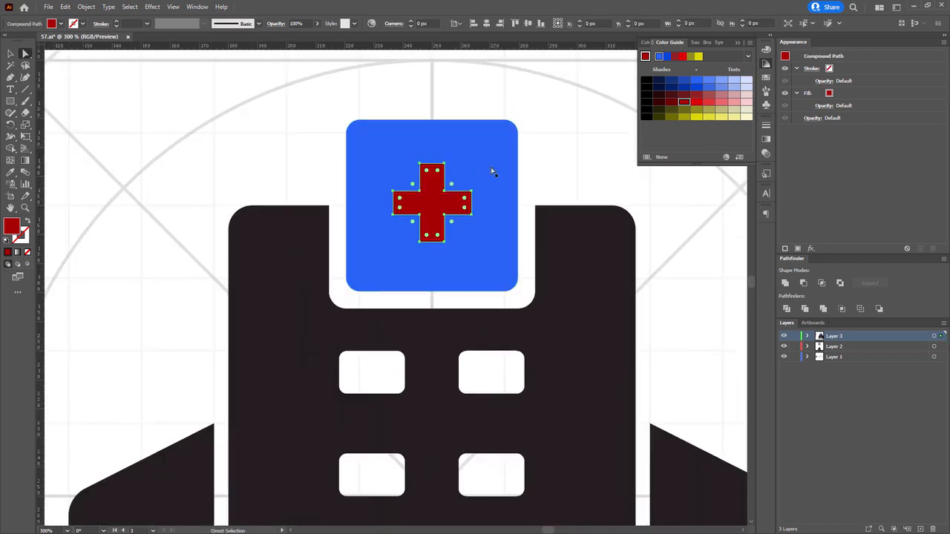
left_click(683, 95)
left_click(684, 88)
left_click(705, 88)
left_click(695, 88)
left_click(572, 104)
left_click_drag(540, 124, 494, 150)
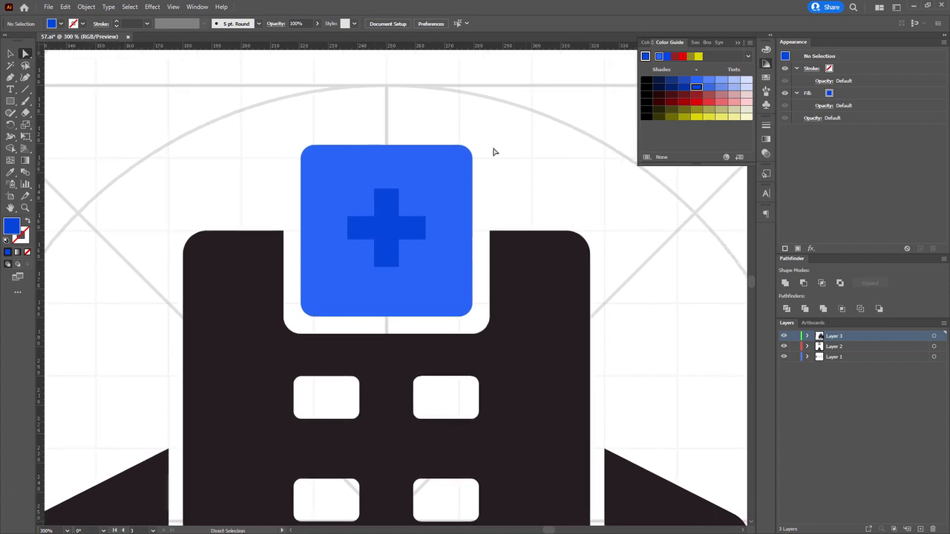
Step: Fill the sign box with the plus's darker blue, and recolor the plus to the palest blue tint
left_click(374, 184)
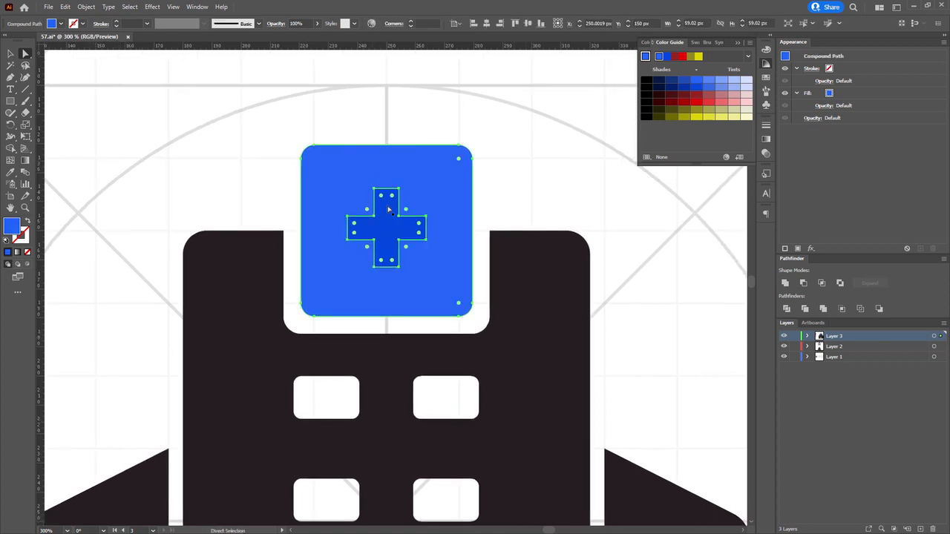
key("i")
left_click(387, 209)
key("a")
left_click(387, 209)
left_click(721, 82)
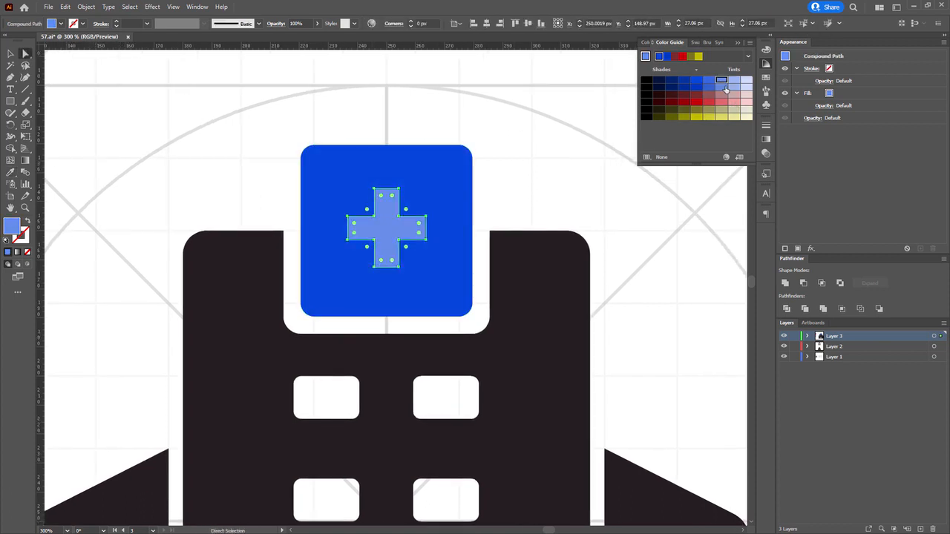
left_click(745, 81)
Step: Fill both side wings with the palette's mid gray using the Eyedropper, and deselect them
left_click(106, 247)
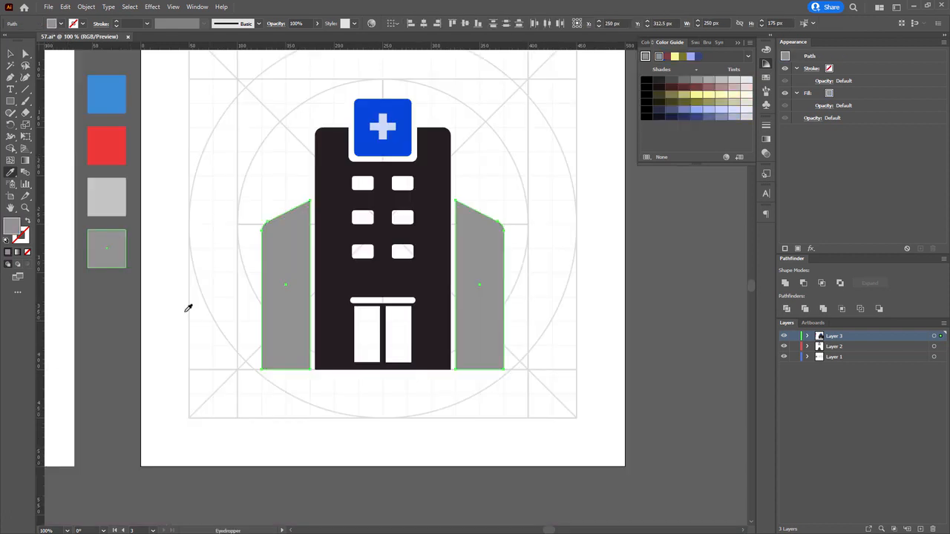
key("a")
left_click(265, 189)
left_click_drag(265, 191, 257, 200)
Step: Try the palette's light gray on the central building using the Eyedropper
left_click(339, 319)
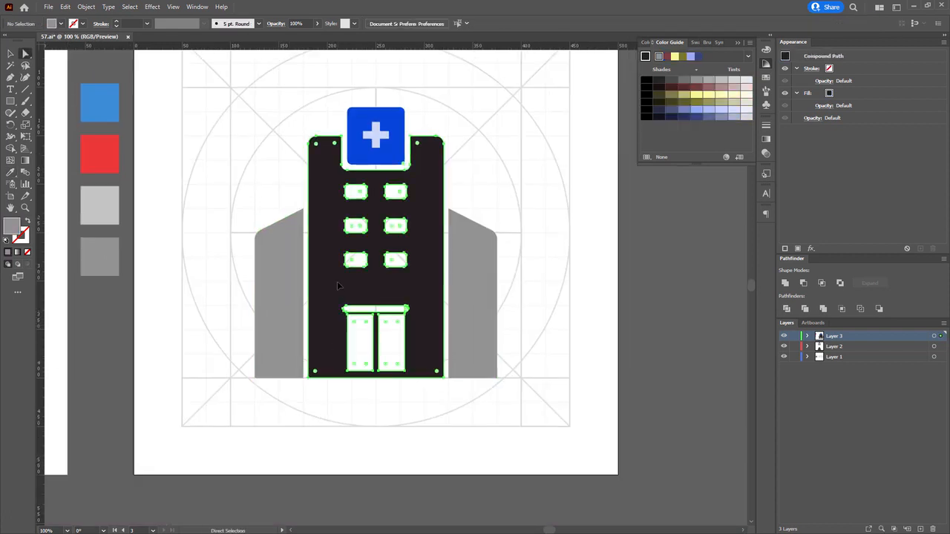
key("i")
left_click(93, 202)
key("a")
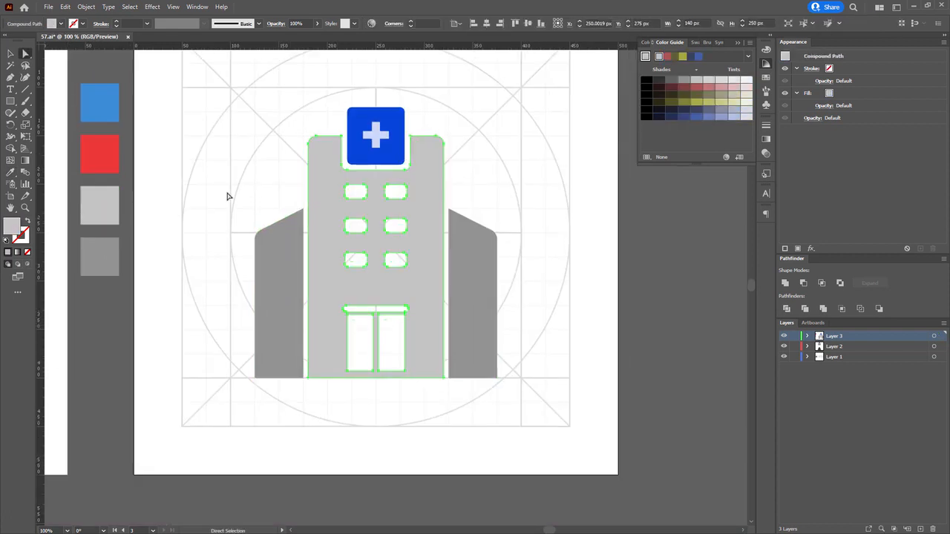
left_click(228, 196)
left_click_drag(296, 195, 289, 190)
Step: Fill the central building with the side wings' mid gray using the Eyedropper
left_click(310, 188)
key("i")
left_click(269, 280)
Step: Darken both side wings with a darker gray Color Guide shade, and deselect them
key("a")
left_click(270, 279)
left_click(465, 280, "shift")
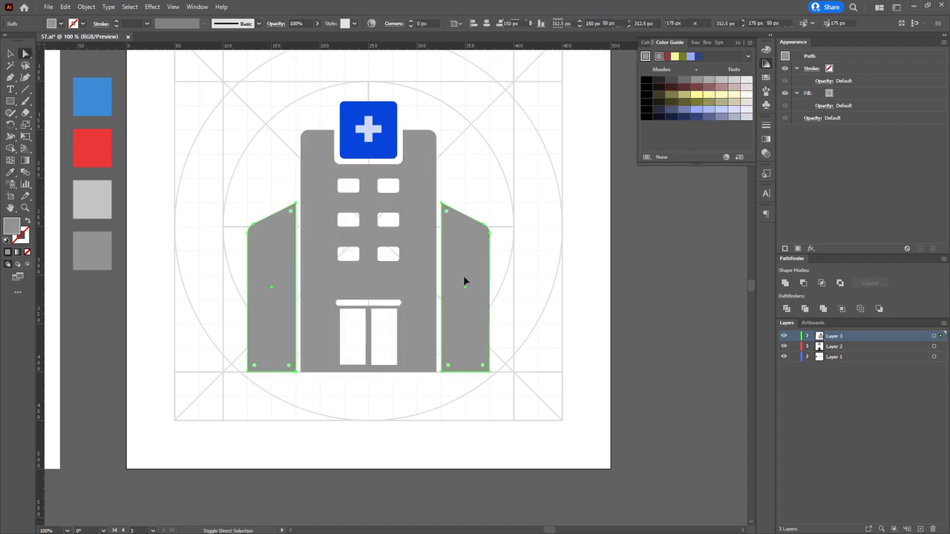
left_click(684, 80)
key("ctrl+shift+a")
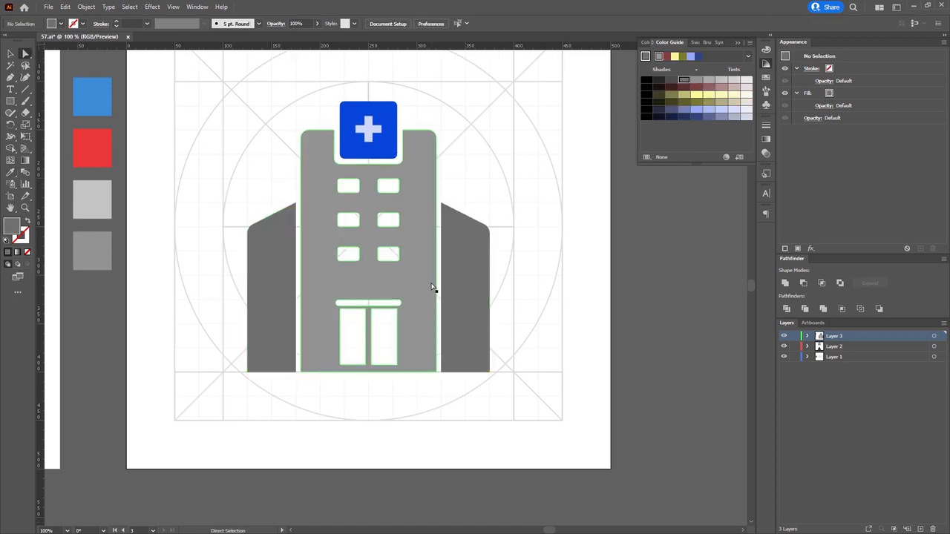
Step: Isolate the central building's front compound path and delete its outer outline, leaving the window, canopy and door shapes
left_click(427, 281)
left_click_drag(427, 282, 434, 273)
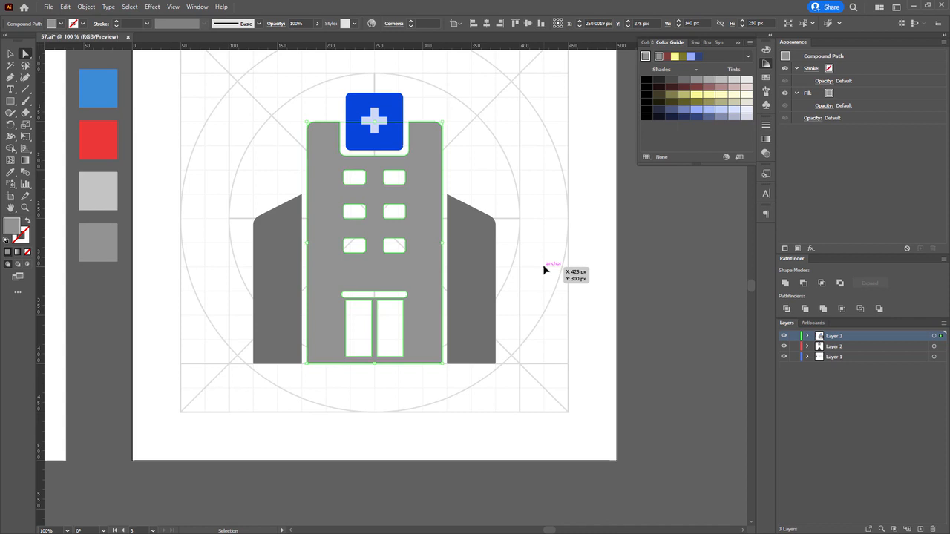
right_click(406, 273)
left_click(457, 346)
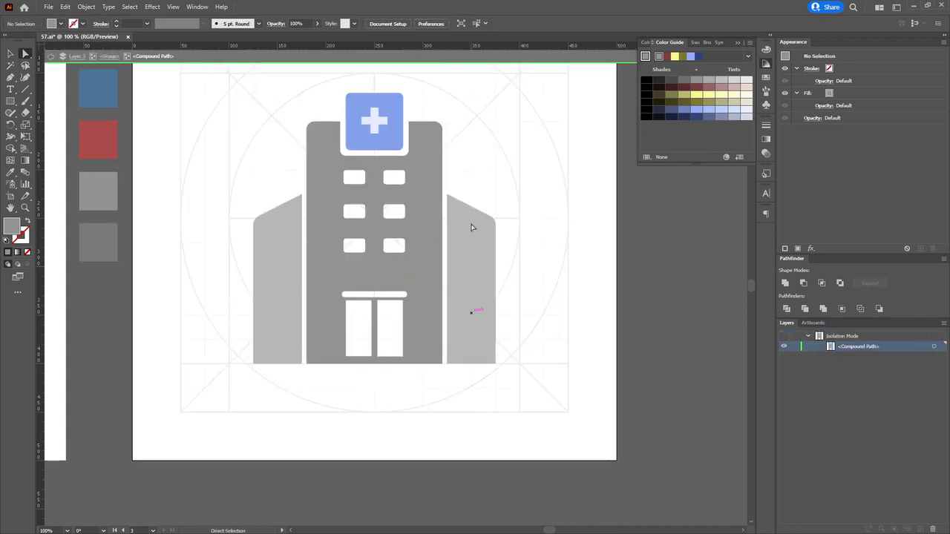
left_click_drag(424, 106, 461, 141)
key("Delete")
key("Delete")
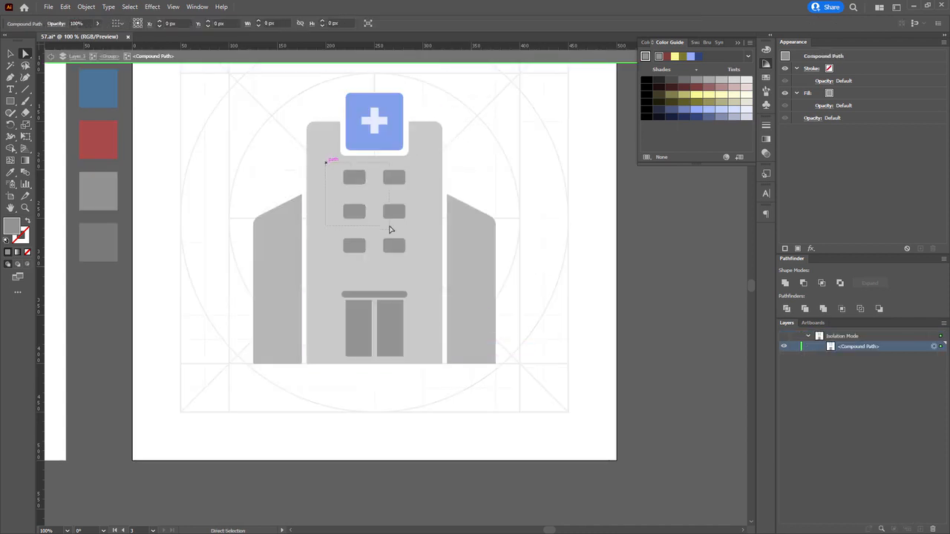
Step: Select the six windows and fill the window, canopy and door shapes with the palette's blue using the Eyedropper
left_click_drag(420, 262, 422, 262)
key("Escape")
key("i")
left_click(112, 92)
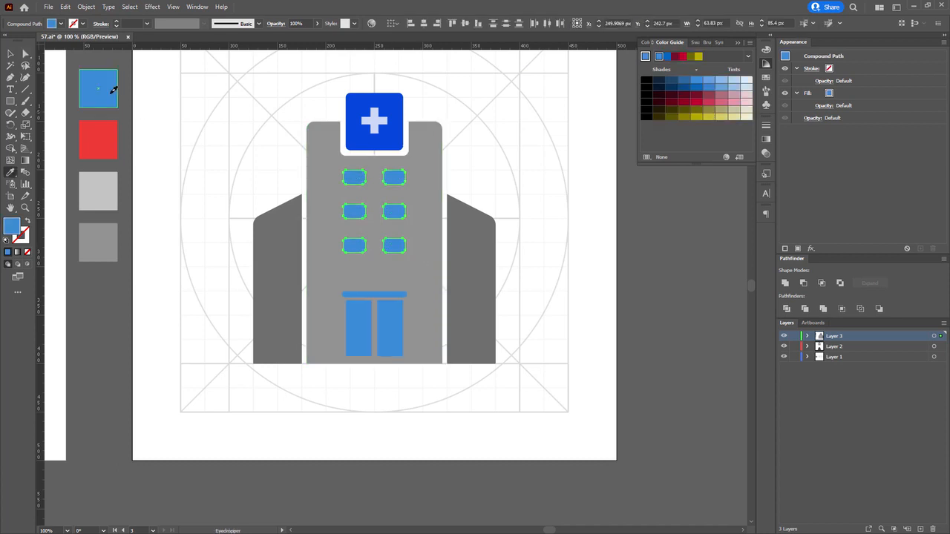
Step: Cut the six windows out of the compound path and paste them in front of the central building
key("ctrl+x")
key("a")
left_click(432, 260)
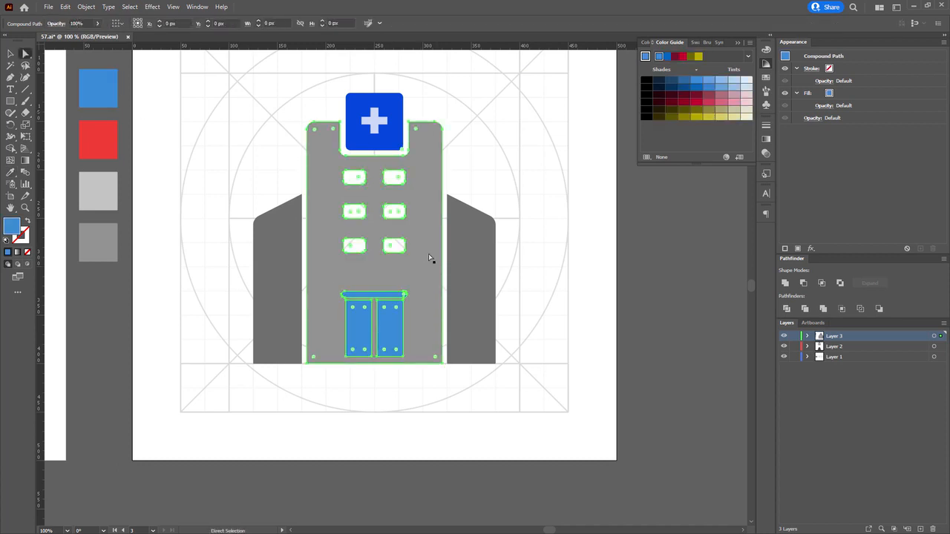
key("ctrl+f")
Step: Isolate the entrance's compound path, cut out the two door panels and paste them in front of the building
left_click(391, 318)
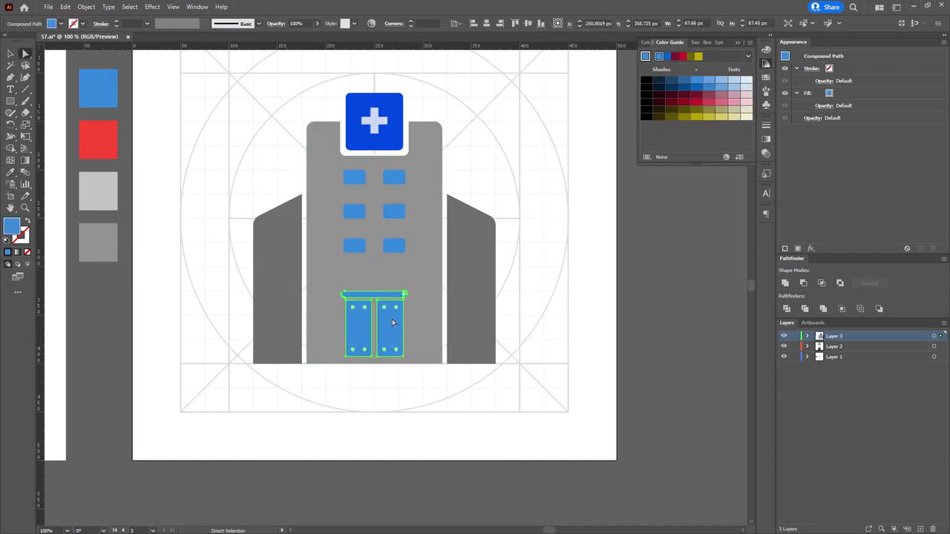
key("ctrl+plus")
key("ctrl+plus")
key("ctrl+plus")
right_click(378, 317)
left_click(427, 389)
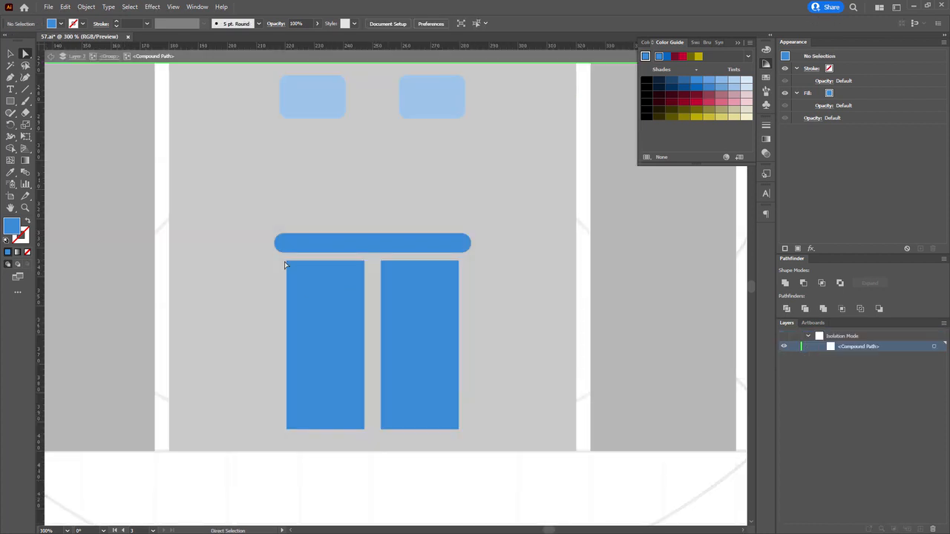
left_click_drag(362, 385, 480, 467)
key("ctrl+x")
key("Escape")
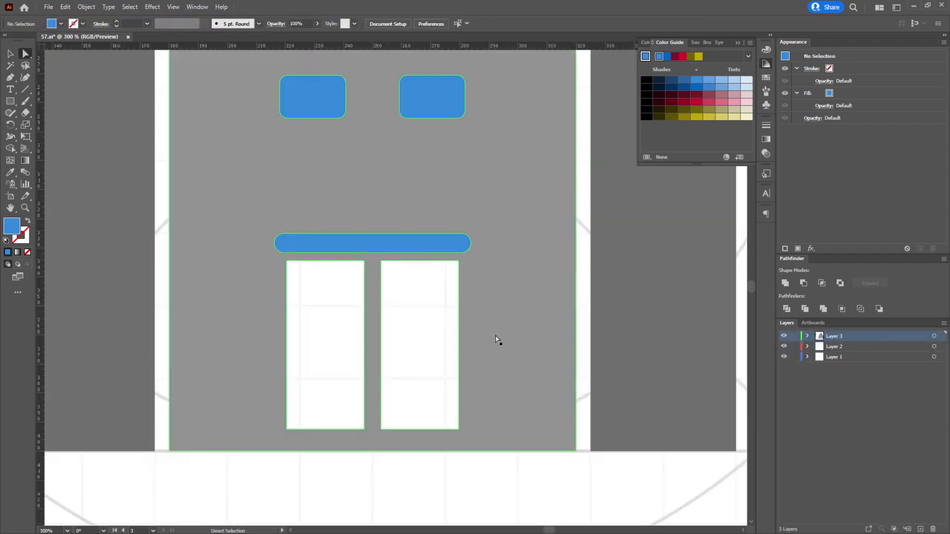
left_click(497, 340)
key("ctrl+f")
Step: Fill the two door panels with the sign box's deep blue using the Eyedropper
scroll(493, 334, "down", 3)
key("i")
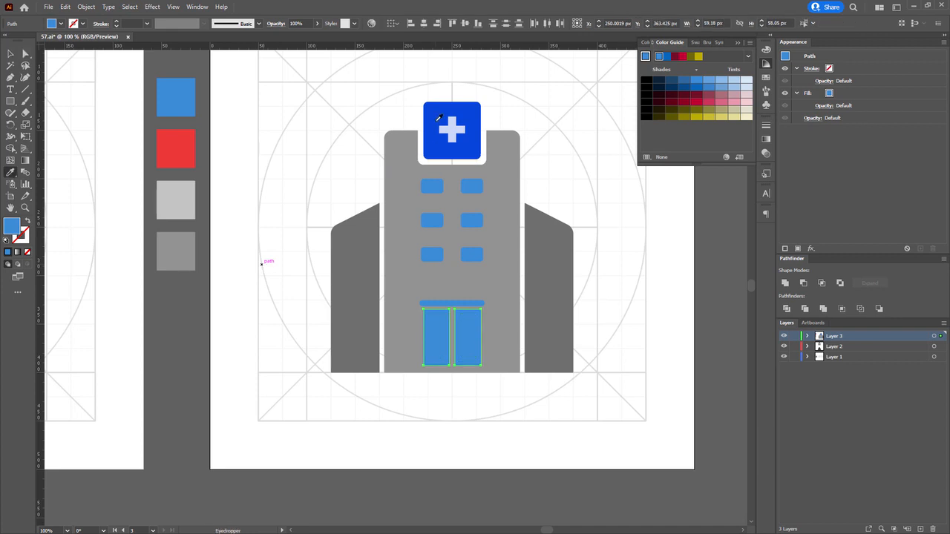
left_click(439, 117)
key("a")
Step: Fill the canopy bar above the doors with the palette's red using the Eyedropper, and deselect it
scroll(433, 312, "up", 5)
left_click(435, 261)
scroll(435, 260, "down", 4)
left_click_drag(216, 201, 246, 296)
key("i")
left_click(73, 141)
key("a")
left_click(242, 181)
left_click_drag(242, 182, 241, 202)
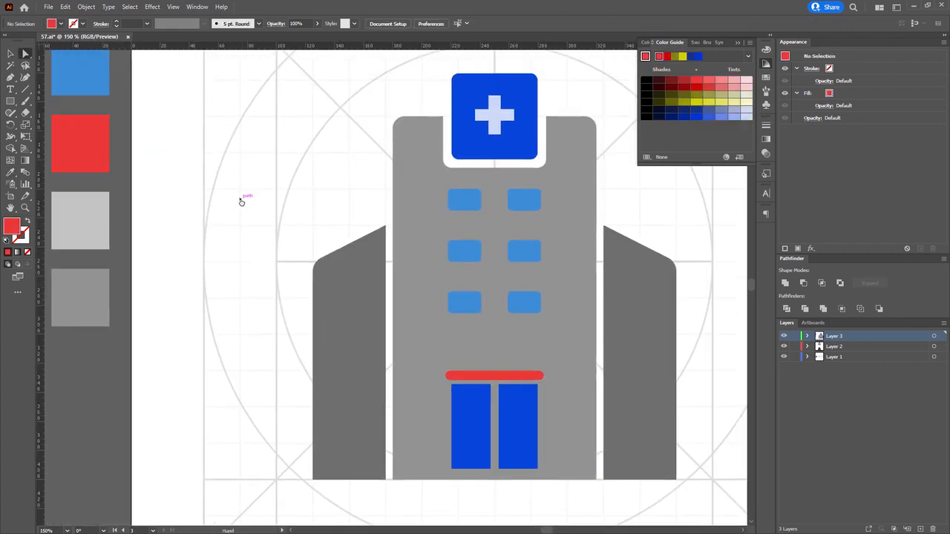
Step: Fill all six windows of the central building with the sign box's deep blue using the Eyedropper
scroll(239, 204, "down", 1)
left_click(386, 272)
left_click(428, 273, "shift")
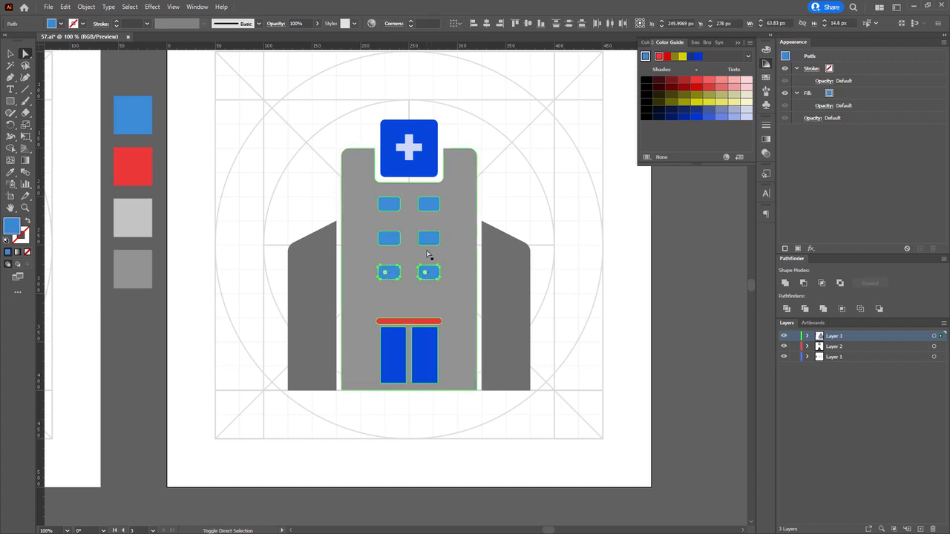
left_click(428, 238, "shift")
left_click(401, 238, "shift")
left_click(428, 203, "shift")
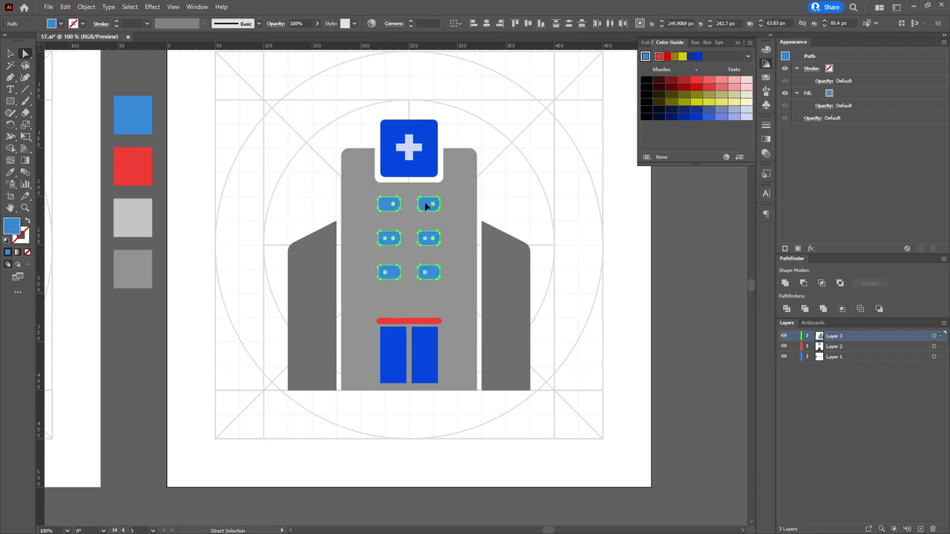
key("i")
left_click(429, 171)
Step: Fill the central building with a light periwinkle blue tint from the Color Guide
key("a")
left_click(466, 169)
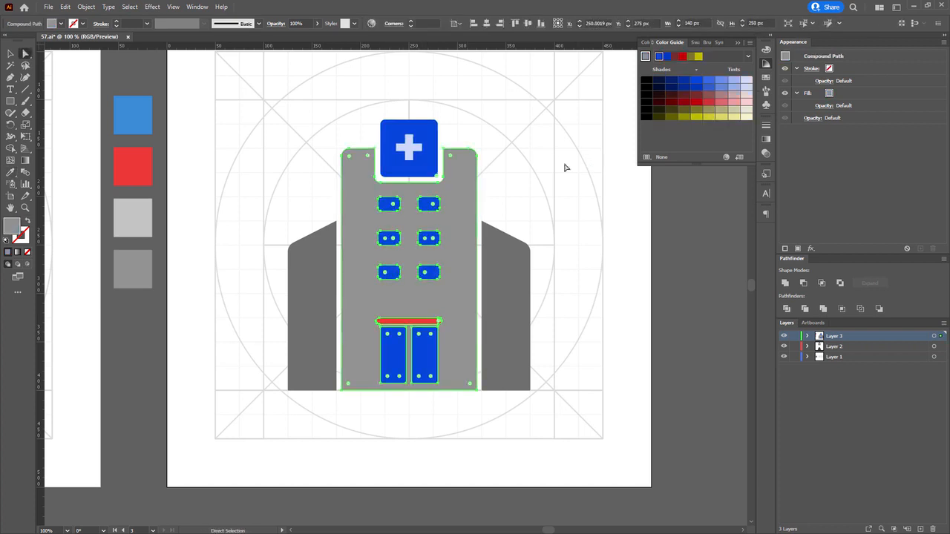
left_click(734, 80)
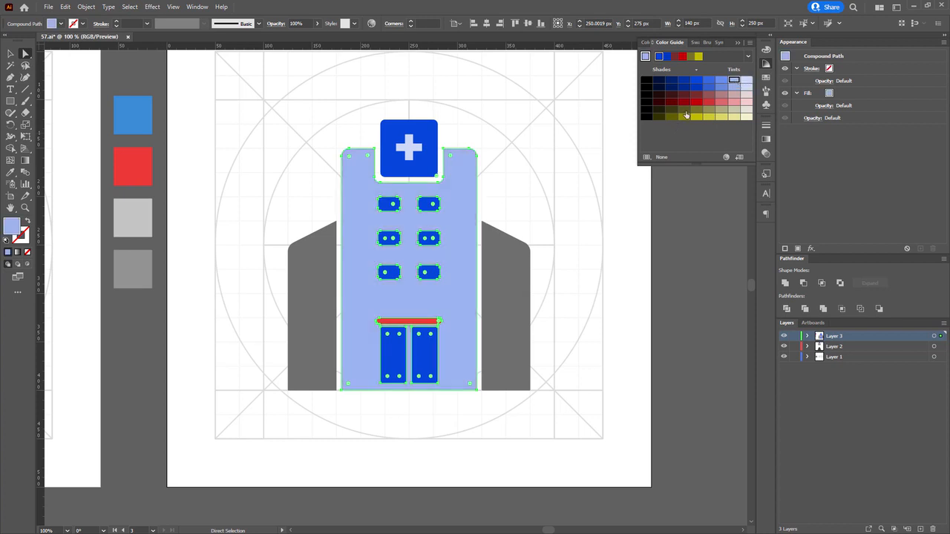
Step: Sample the central building's light blue for both side wings, fill them with a darker slate-blue shade from the Color Guide, and deselect
left_click(502, 281)
left_click(307, 277, "shift")
key("i")
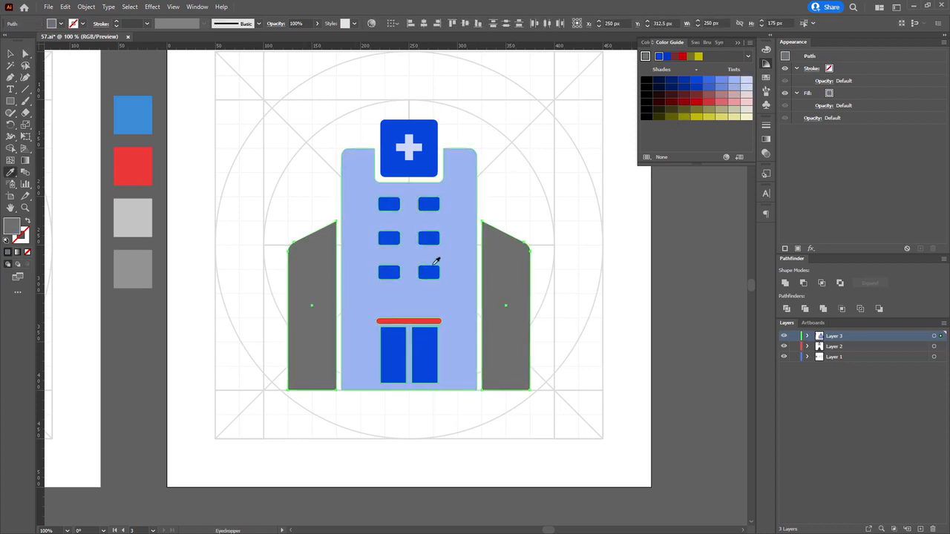
left_click(454, 270)
left_click(683, 79)
key("a")
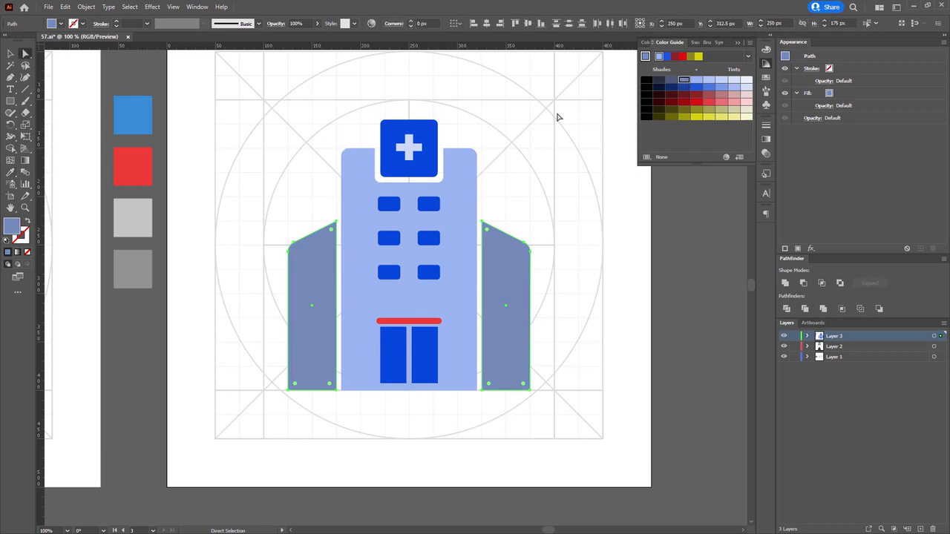
left_click(558, 117)
Step: Group the six windows of the central building
scroll(558, 118, "down", 1)
left_click_drag(551, 124, 471, 197)
scroll(380, 288, "up", 2)
left_click(358, 299)
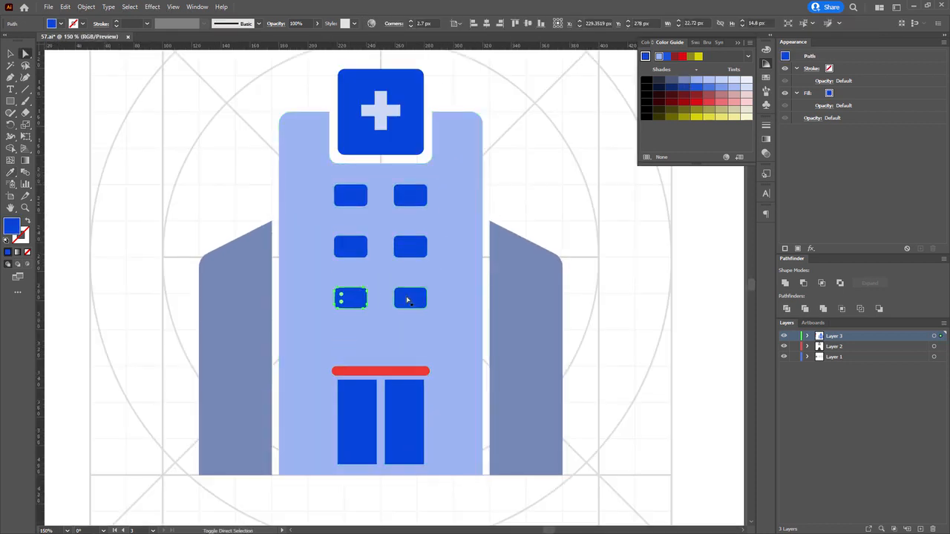
left_click(407, 299, "shift")
left_click(407, 243, "shift")
left_click(350, 247, "shift")
left_click(350, 196, "shift")
left_click(420, 196, "shift")
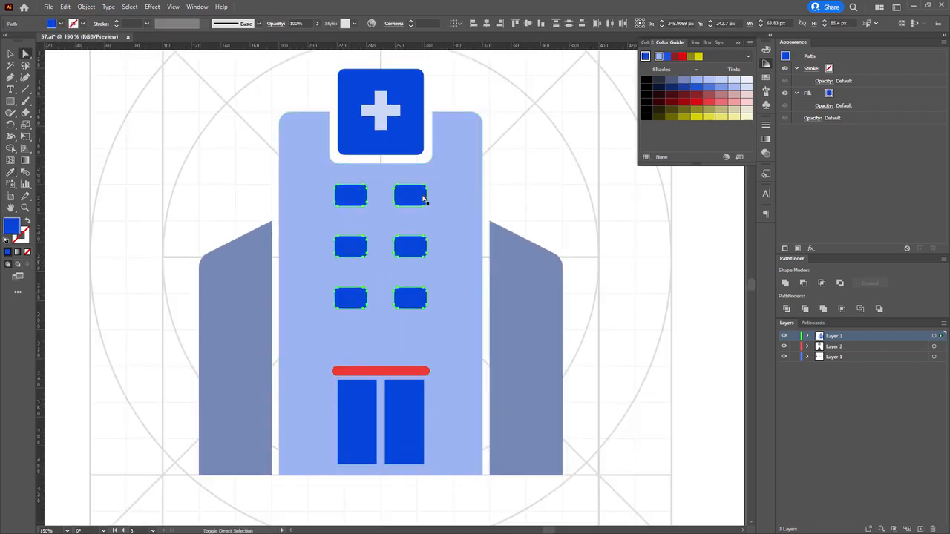
key("ctrl+g")
Step: Sample the palette's dark gray for the window group, fill it with a dark navy shade from the Color Guide, and deselect
left_click_drag(259, 226, 335, 250)
scroll(332, 250, "down", 1)
key("i")
left_click(152, 286)
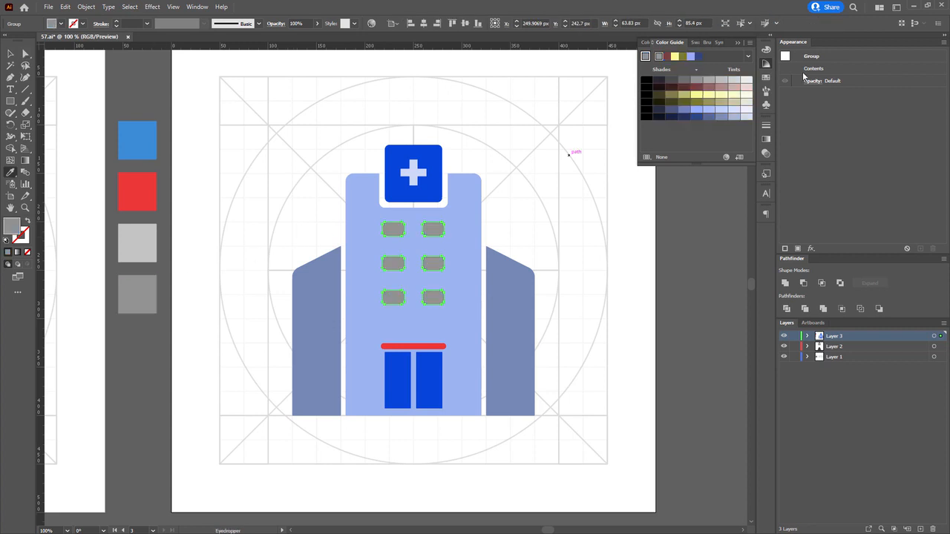
key("a")
left_click(696, 118)
left_click(572, 173)
Step: Duplicate the third artboard with its grid and hospital icon as a fourth artboard to the right of the original
left_click_drag(573, 173, 428, 205)
key("ctrl+minus")
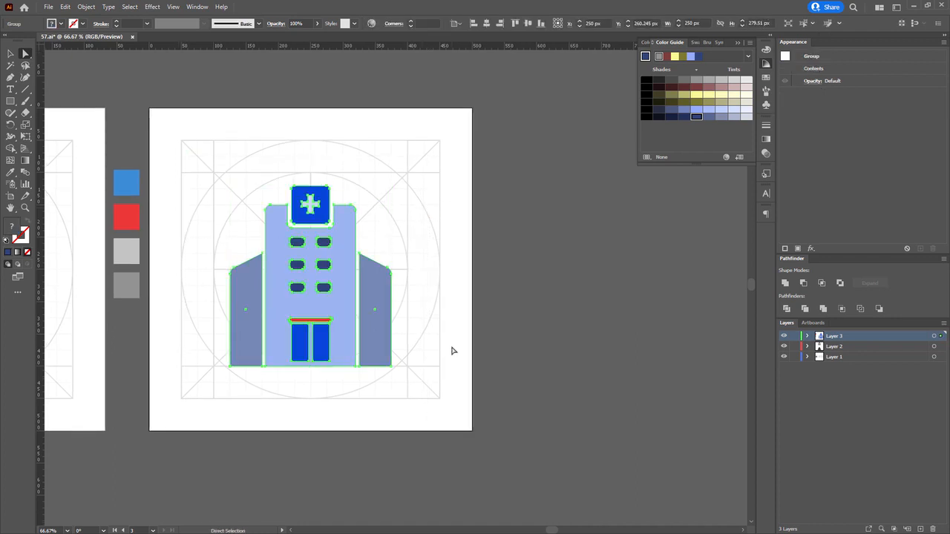
left_click_drag(452, 349, 412, 349)
key("shift+o")
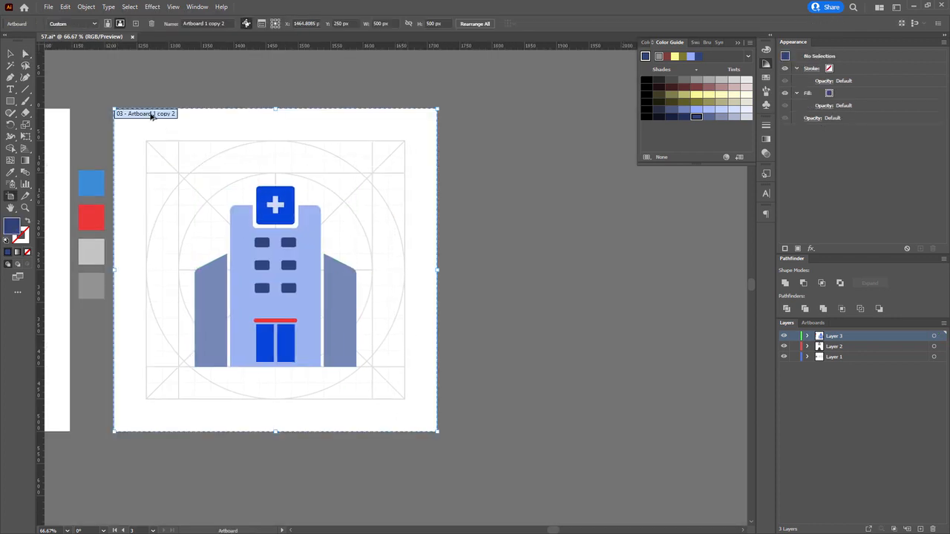
left_click_drag(153, 115, 507, 97)
key("ctrl+z")
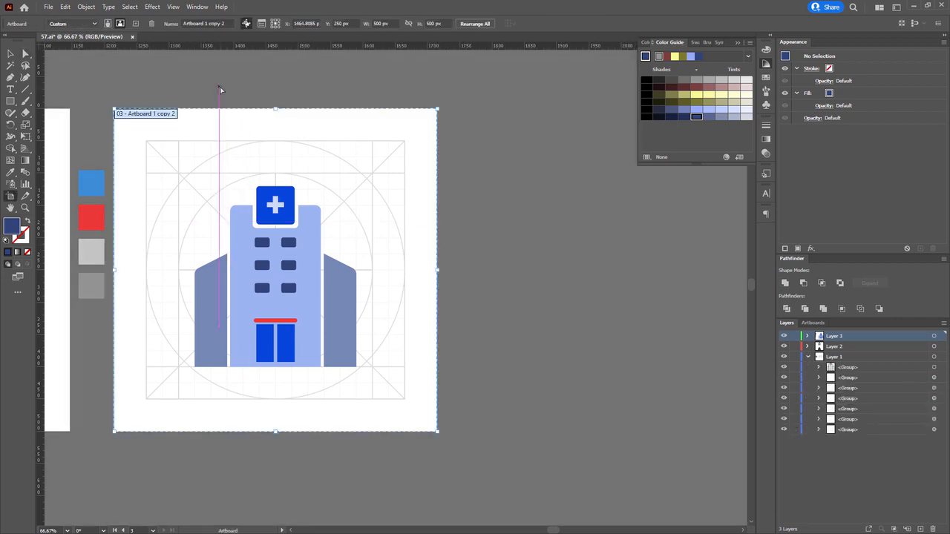
left_click_drag(131, 117, 529, 153)
key("a")
left_click_drag(536, 85, 320, 90)
left_click_drag(320, 90, 403, 237)
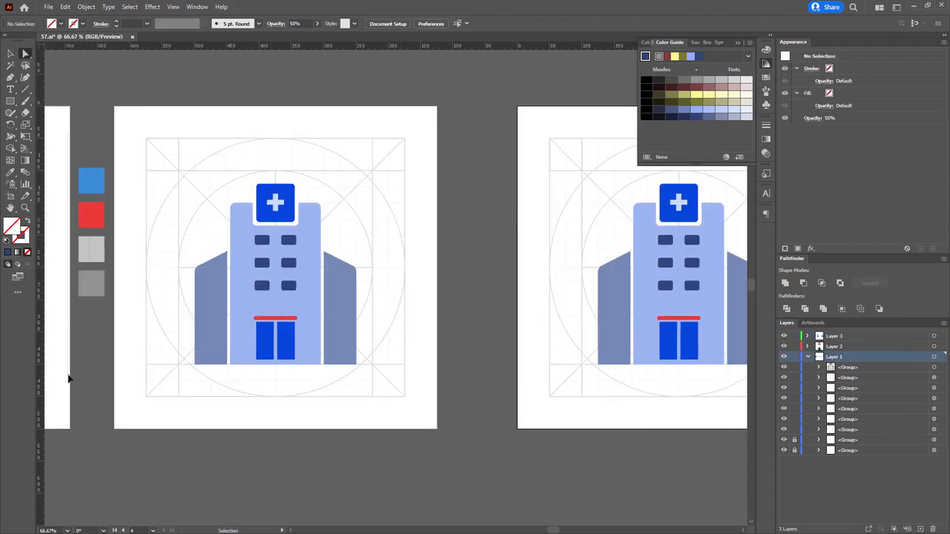
Step: Copy the four palette swatches to the right side of the fourth artboard and deselect them
left_click(94, 292, "ctrl")
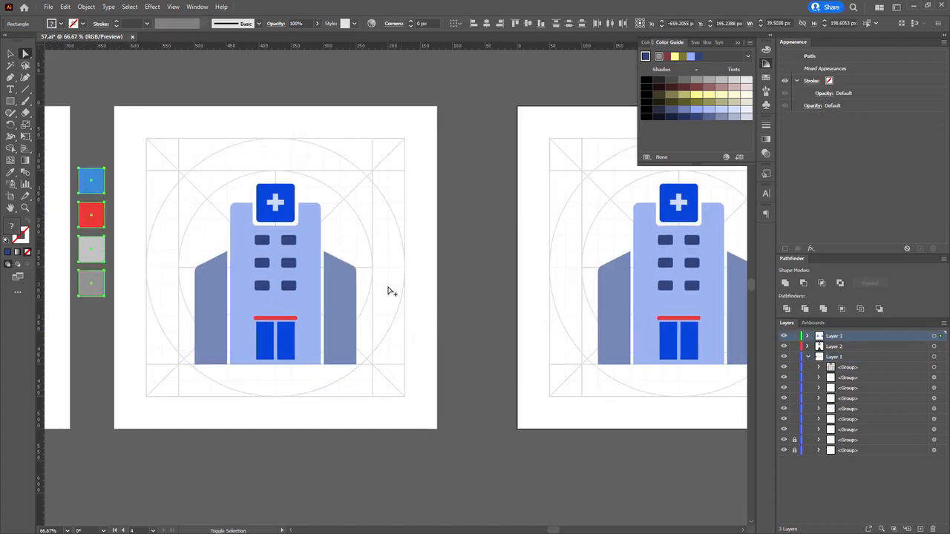
left_click_drag(85, 258, 653, 316)
left_click_drag(678, 317, 561, 331)
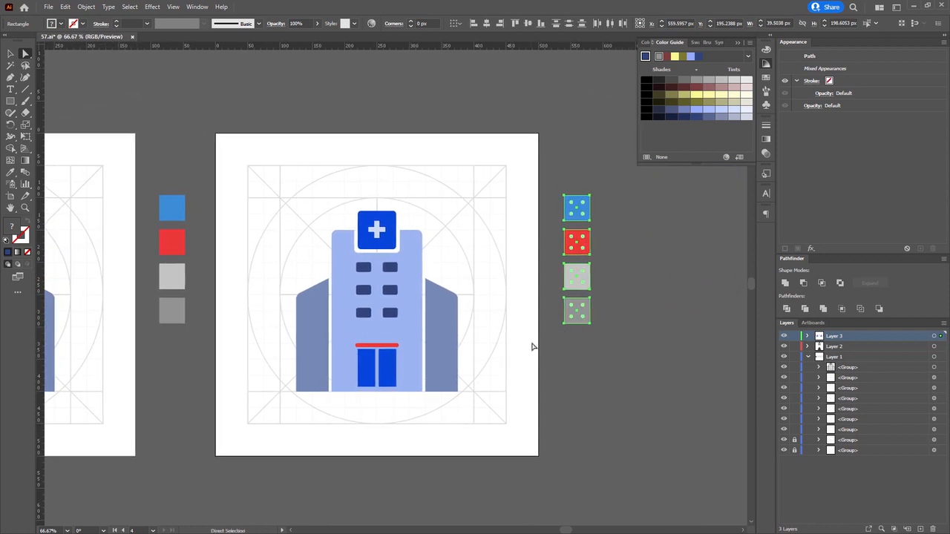
left_click(555, 351)
Step: Fill the copied palette's light blue swatch with the sign box's deep blue using the Eyedropper
scroll(523, 339, "up", 2)
left_click_drag(523, 339, 561, 348)
scroll(561, 353, "down", 1)
scroll(562, 355, "down", 1)
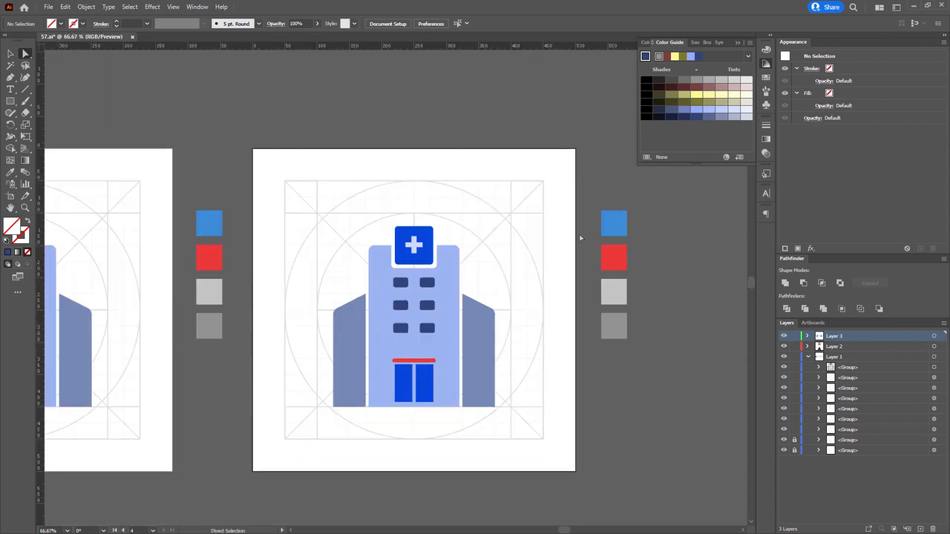
scroll(581, 238, "up", 1)
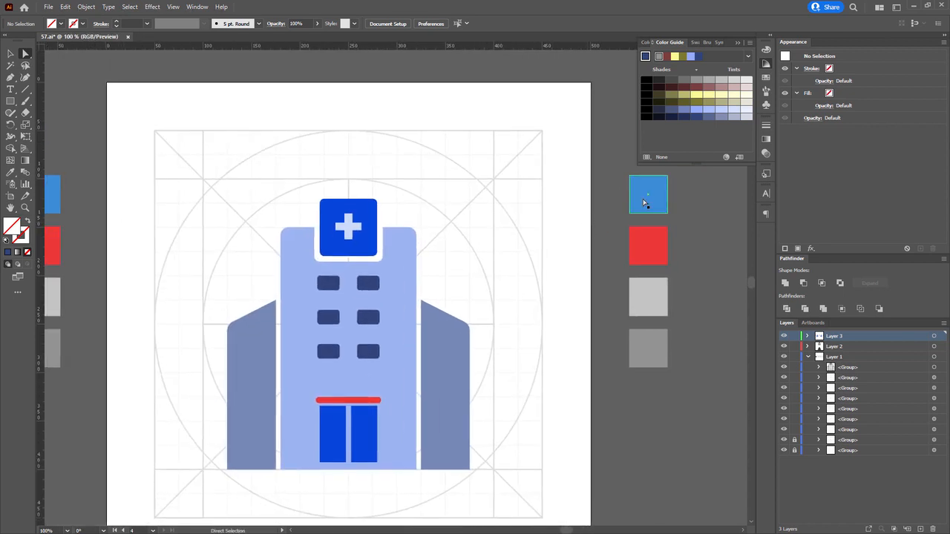
left_click(644, 202)
key("i")
left_click(371, 218)
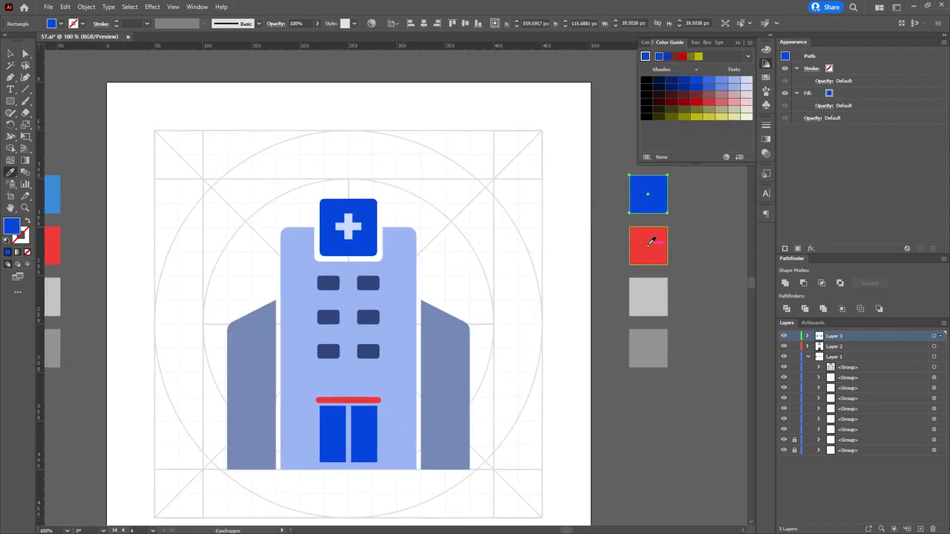
key("a")
Step: Fill the copied palette's red swatch with the canopy bar's red using the Eyedropper
left_click(650, 246)
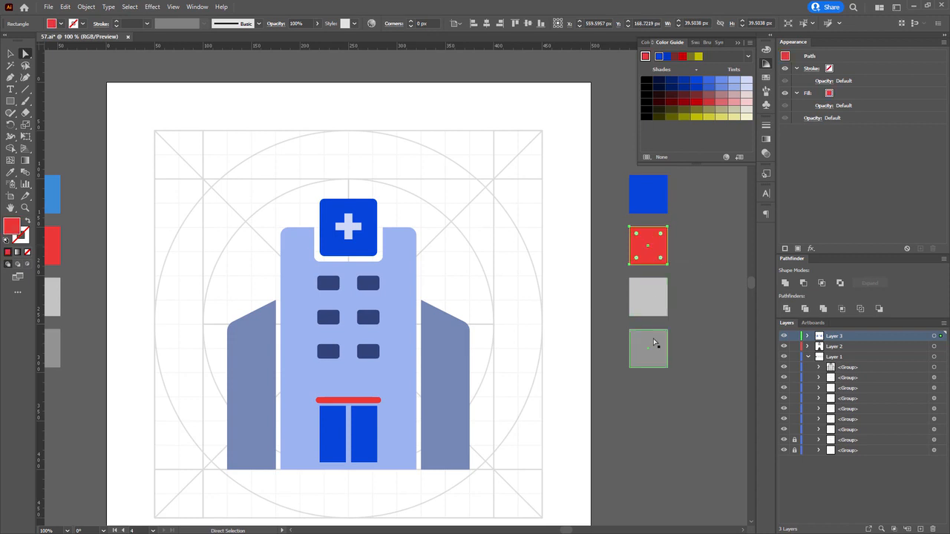
key("i")
left_click(352, 400)
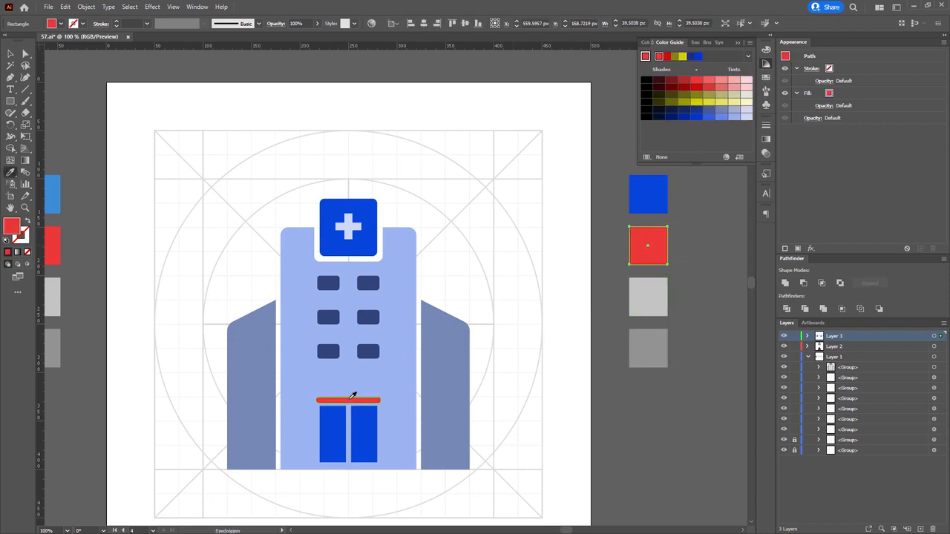
Step: Fill the copied palette's light gray swatch with the central building's periwinkle blue using the Eyedropper
key("a")
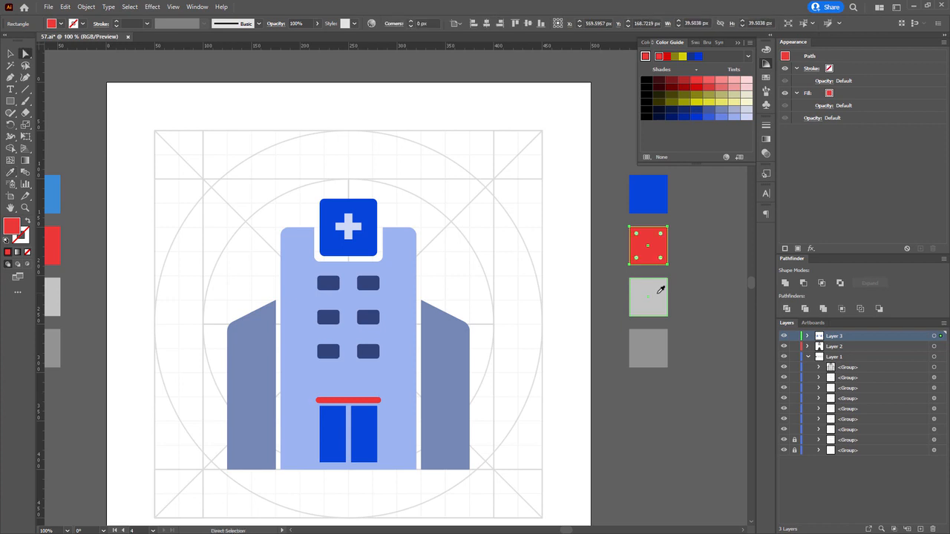
key("i")
left_click(401, 360)
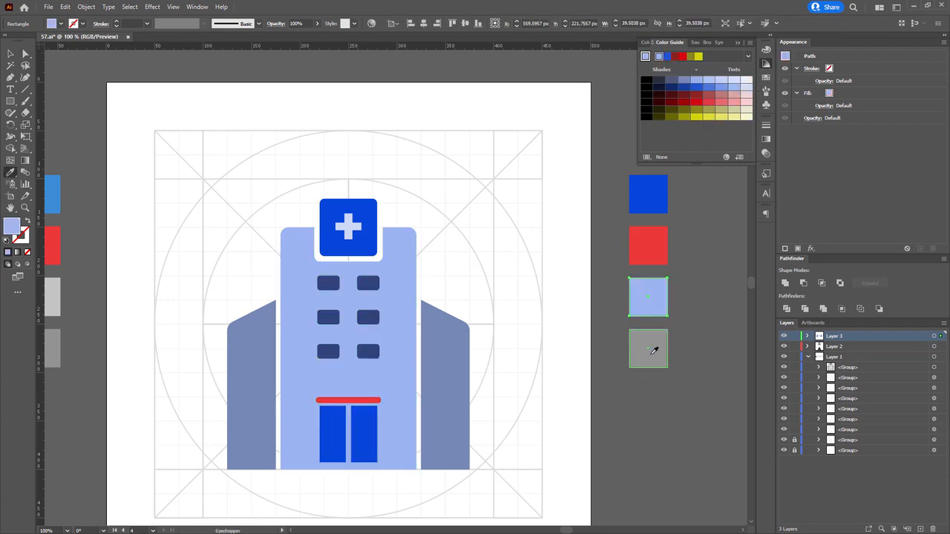
key("a")
key("i")
left_click(461, 363)
key("a")
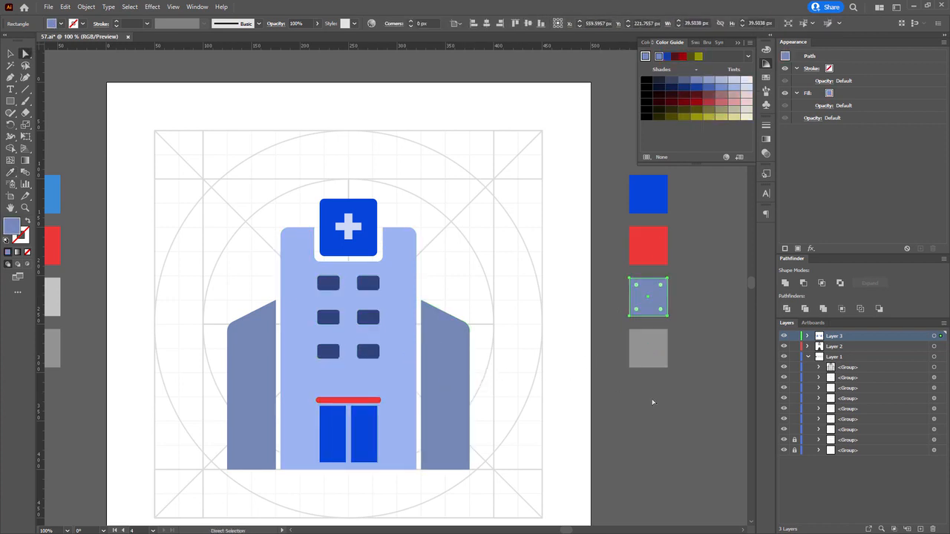
key("i")
left_click(383, 379)
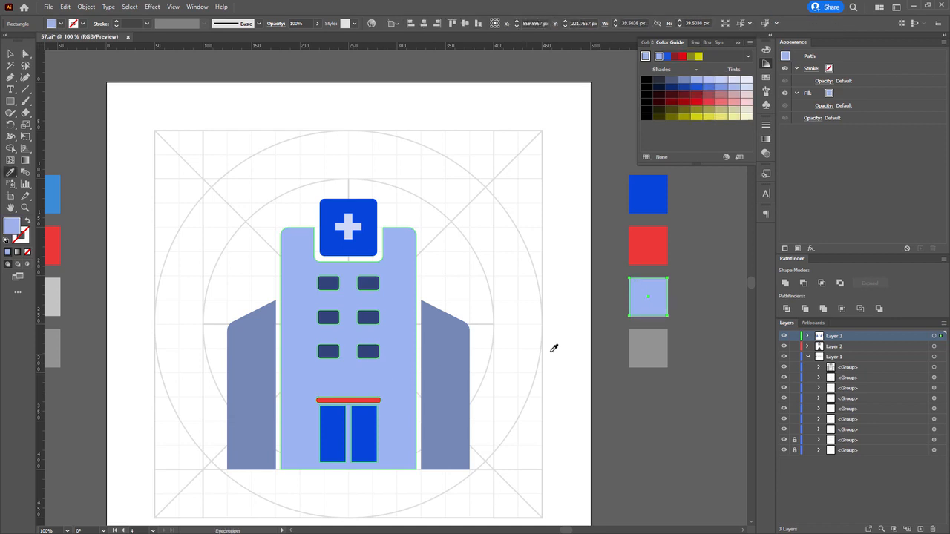
Step: Duplicate the periwinkle swatch beside itself and fill the copy with the side wings' slate blue using the Eyedropper
key("a")
left_click_drag(664, 303, 702, 302)
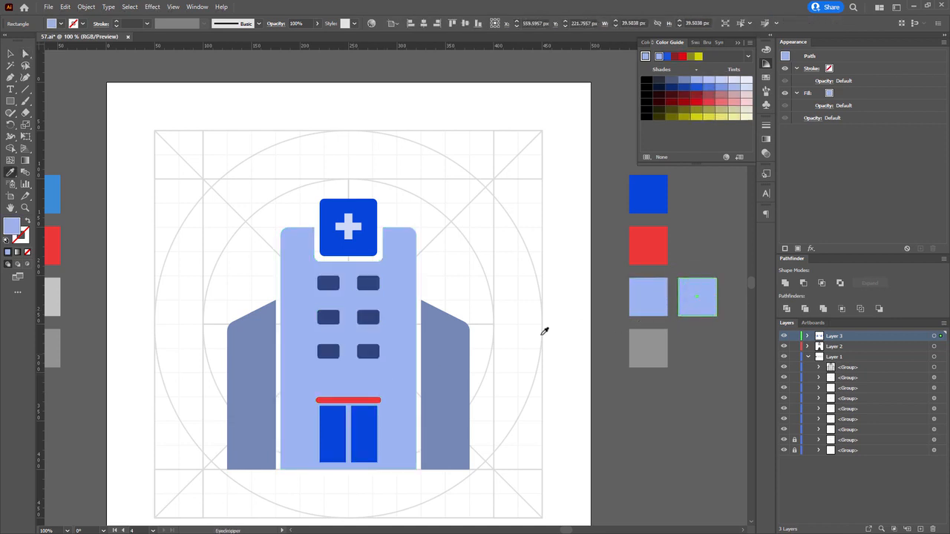
key("i")
left_click(460, 364)
Step: Fill the remaining dark gray swatch with the windows' dark navy using the Eyedropper
key("a")
left_click(656, 346)
key("i")
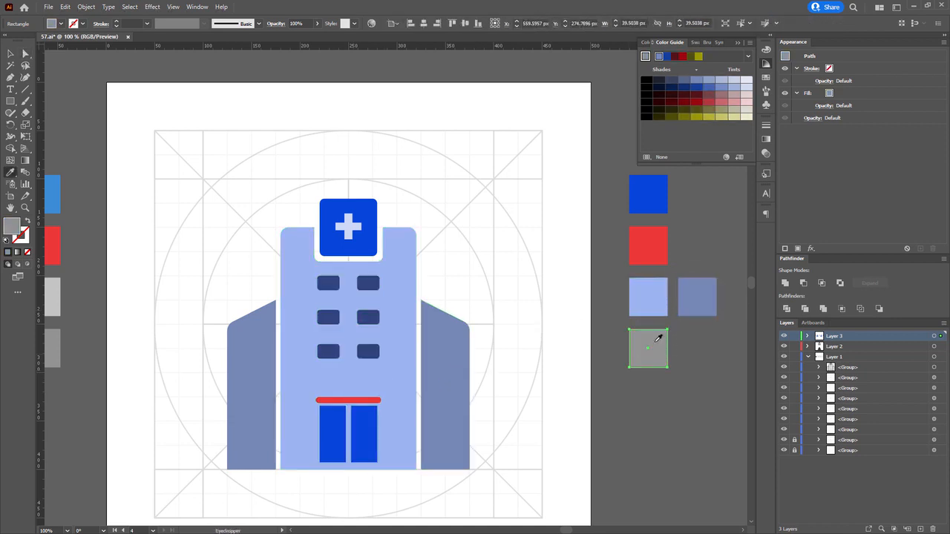
left_click(376, 284)
key("a")
Step: Move the navy swatch above the deep blue one, shift the whole palette down beside the icon, and deselect
left_click_drag(643, 353, 565, 170)
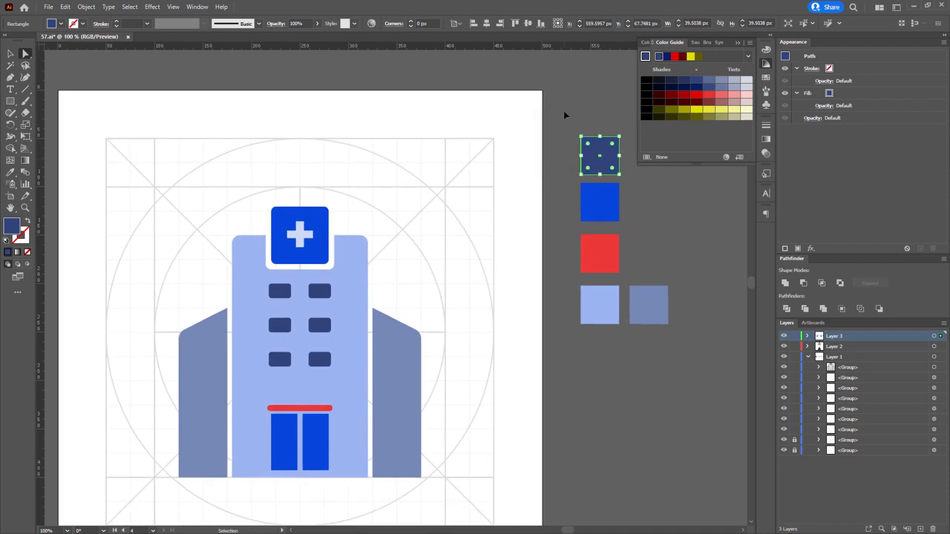
left_click_drag(534, 111, 674, 393)
left_click_drag(656, 310, 651, 413)
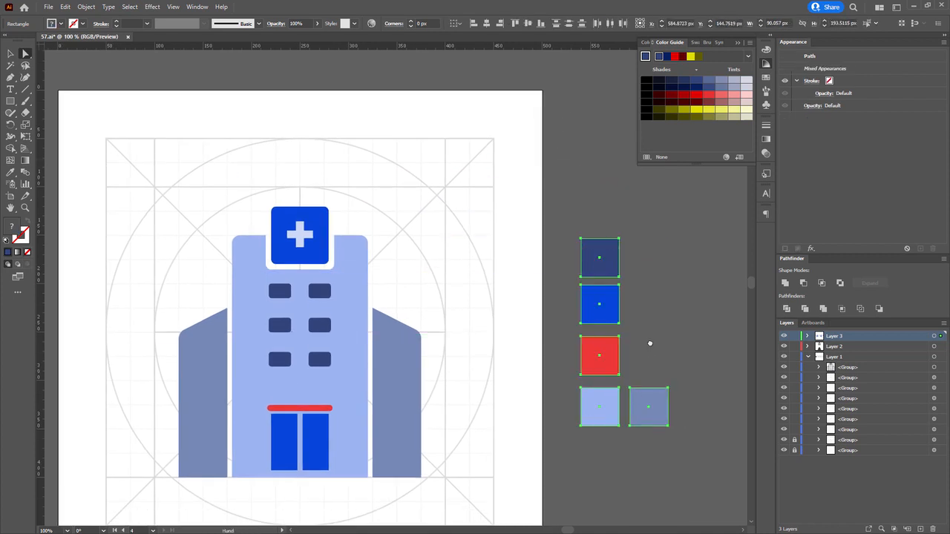
left_click_drag(650, 342, 656, 301)
left_click(655, 322)
Step: Draw a narrow vertical rectangle about 16 by 132 px beside the fourth artboard, above the swatches
scroll(504, 246, "up", 1)
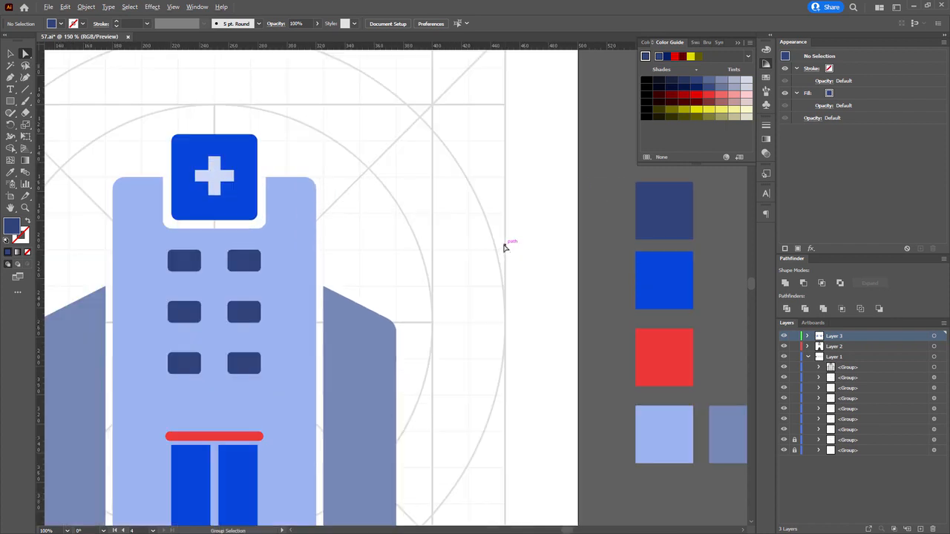
left_click_drag(468, 212, 476, 230)
scroll(505, 224, "down", 1)
left_click_drag(560, 191, 521, 194)
left_click_drag(547, 161, 548, 158)
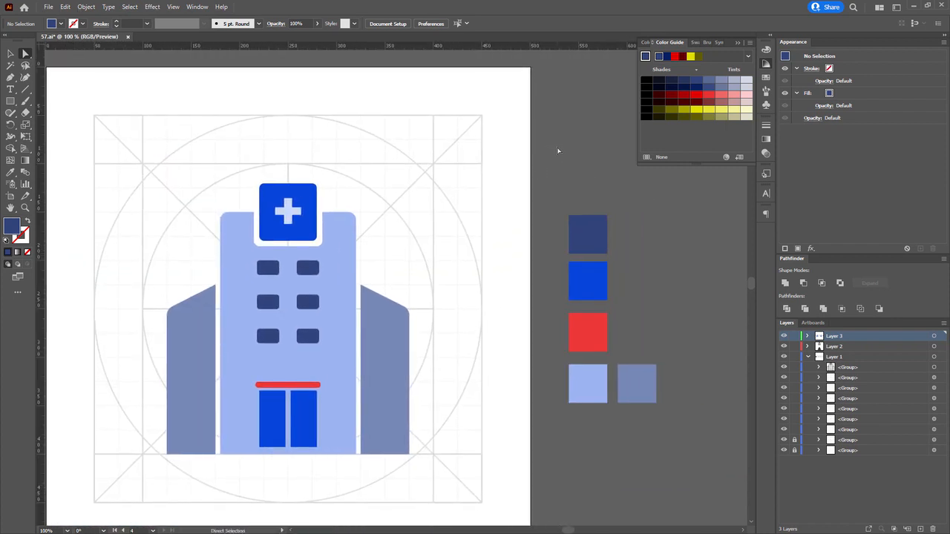
key("m")
left_click_drag(547, 72, 562, 199)
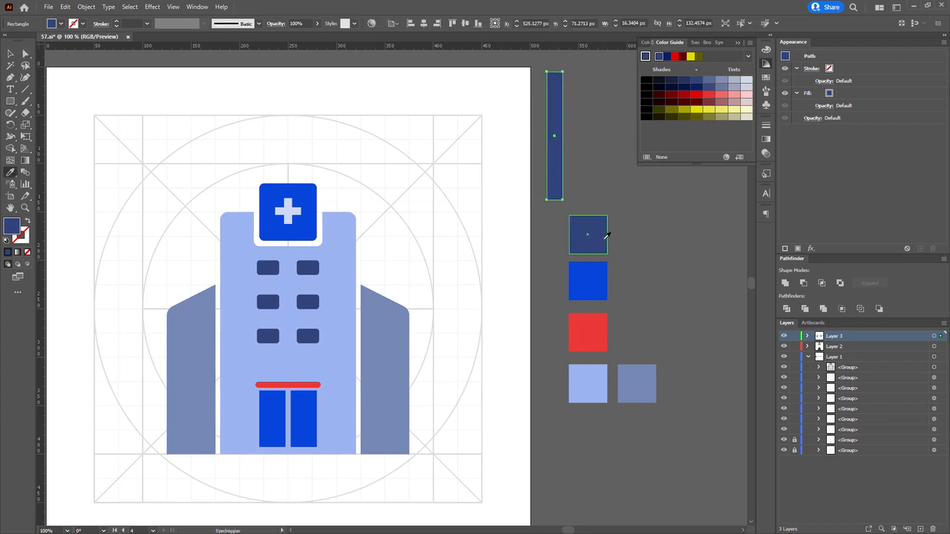
Step: Apply a linear gradient to the narrow rectangle, running from its top edge to its bottom edge
key("period")
key("i")
key("g")
left_click_drag(556, 69, 556, 199)
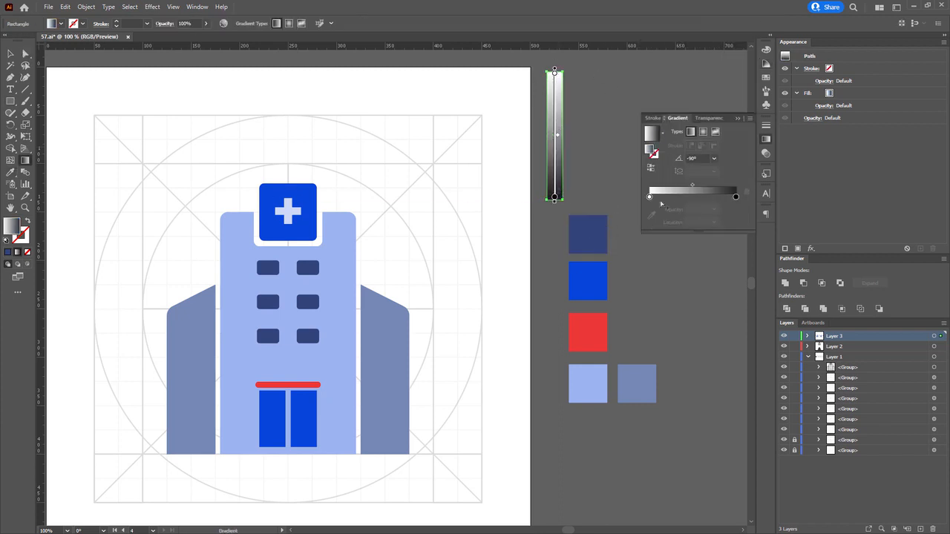
Step: Set the gradient's end stop to the deep blue swatch and its start stop to the navy swatch, and deselect
left_click(735, 197)
left_click(651, 215)
left_click(588, 281)
left_click(649, 197)
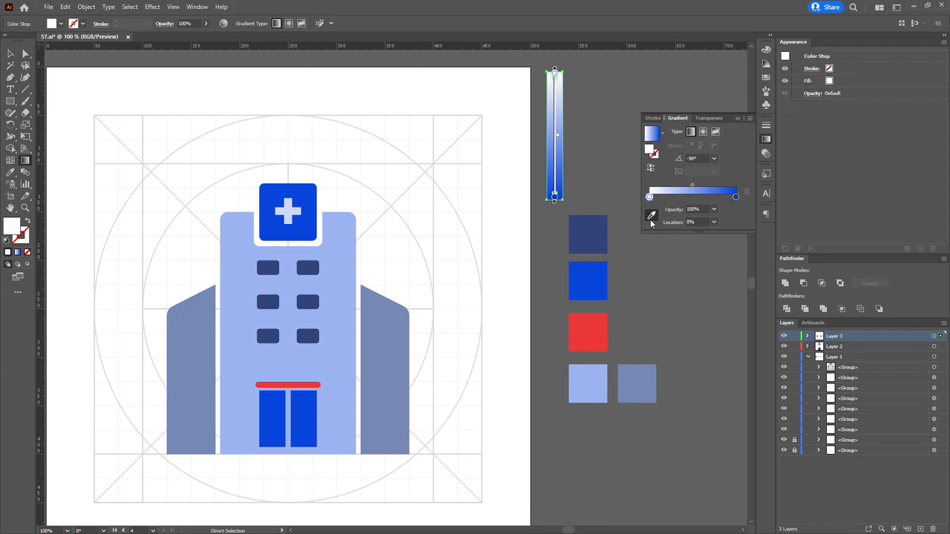
left_click(652, 219)
left_click(599, 231)
key("a")
left_click(612, 180)
Step: Fill both side wings of the hospital on the fourth artboard with the rectangle's navy-to-blue gradient using the Eyedropper
left_click(559, 170)
key("space")
mouse_move(528, 182)
left_mouse_down()
mouse_move(544, 169)
mouse_move(512, 192)
left_mouse_up()
left_click(384, 331)
key("i")
left_click(539, 164)
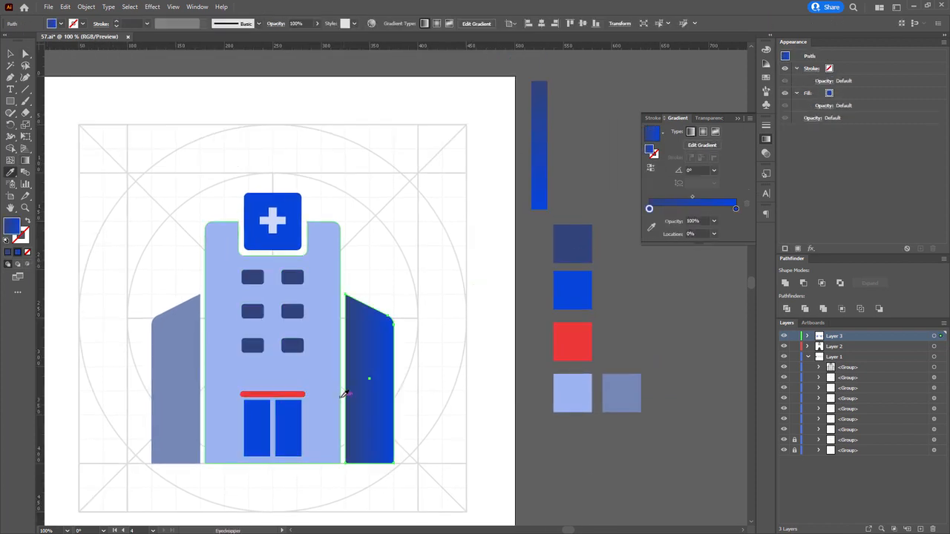
left_click(190, 409, "ctrl")
left_click(376, 369)
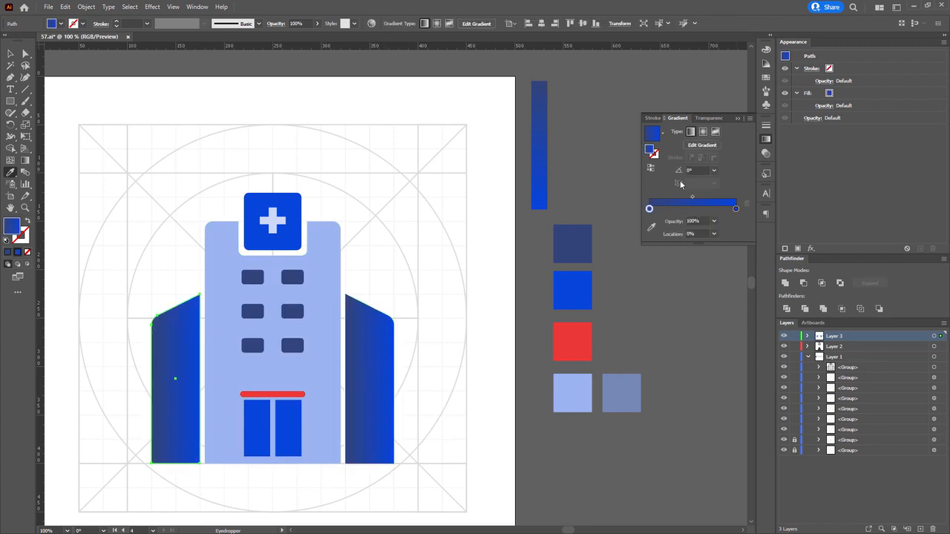
Step: Reverse the gradient on the hospital's left wing so it runs from blue on the outer edge to navy, and deselect it
key("a")
left_click(535, 303)
key("space")
left_click_drag(533, 308, 539, 285)
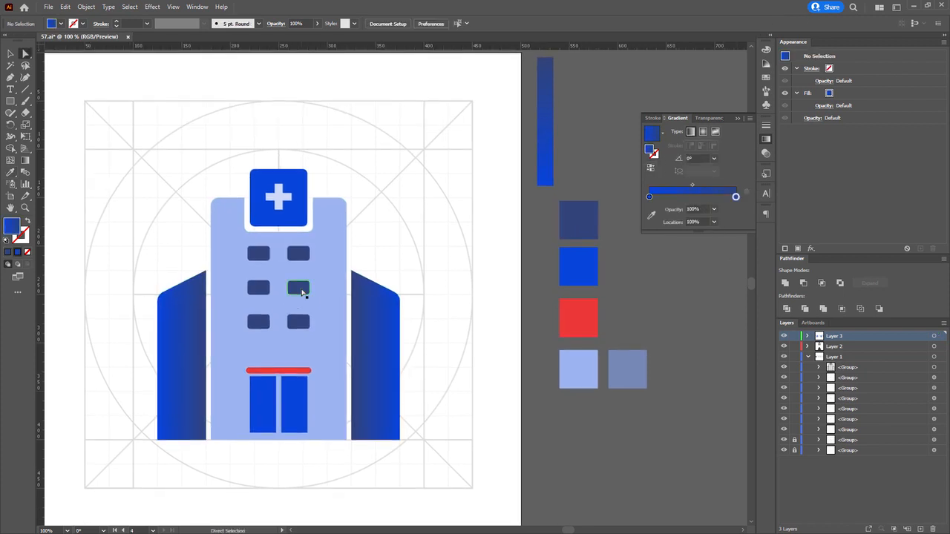
Step: Fill all six windows of the hospital with the wings' navy-to-blue gradient using the Eyedropper
left_click(301, 292)
key("ctrl+a")
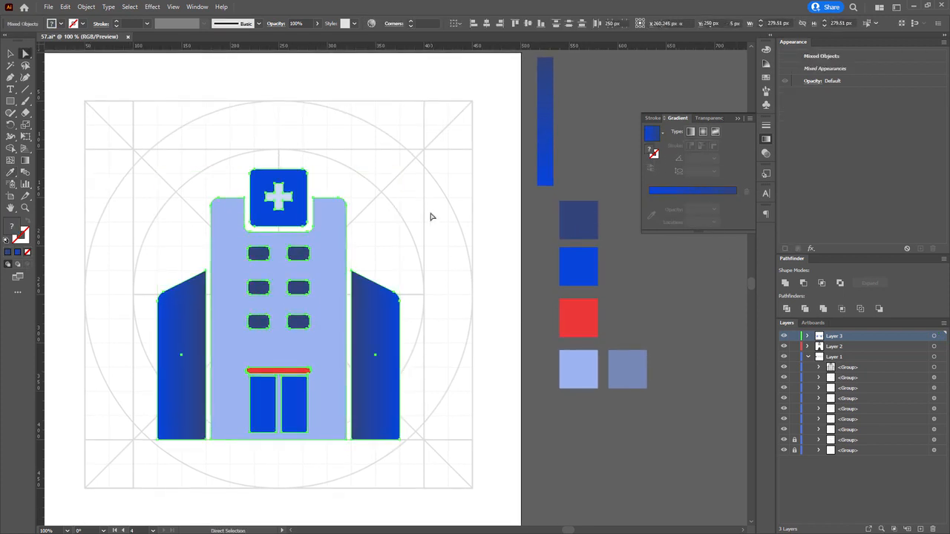
left_click(299, 289, "ctrl")
key("i")
left_click(371, 307)
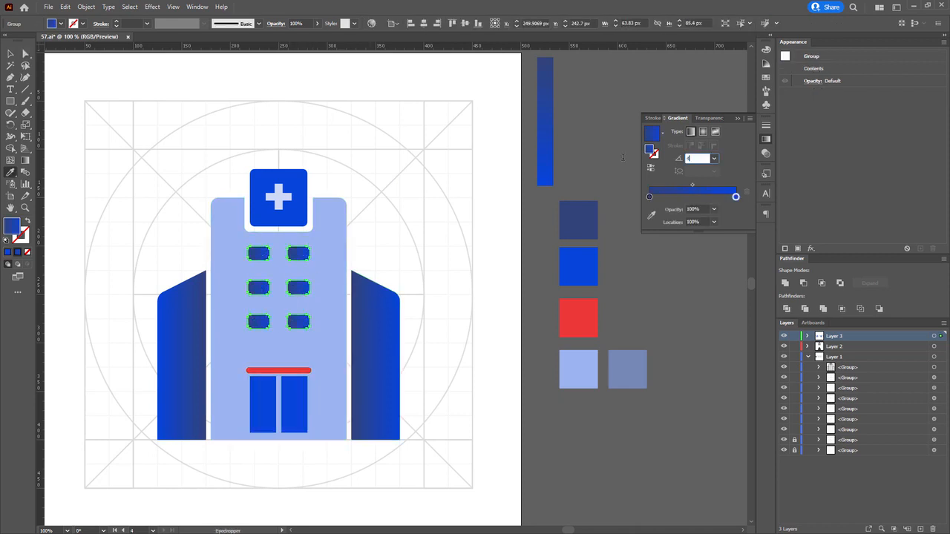
Step: Angle the navy-to-blue gradient diagonally across the hospital windows with the Gradient tool, and deselect
key("ctrl+equal")
key("ctrl+equal")
key("g")
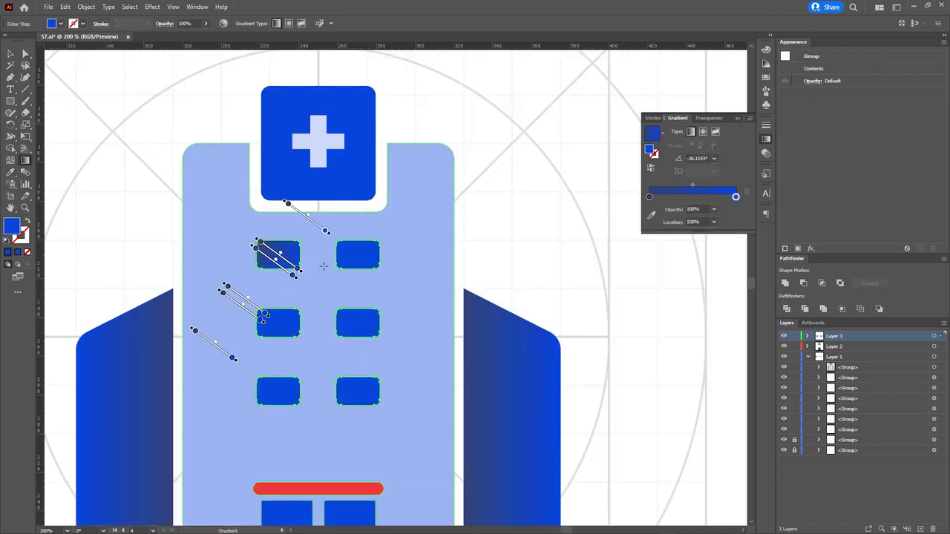
key("a")
left_click(521, 256)
Step: Duplicate the narrow navy-to-blue gradient rectangle just beside the original, next to the fourth artboard
left_click(407, 269)
key("ctrl+minus")
key("ctrl+minus")
left_click_drag(462, 272, 325, 320)
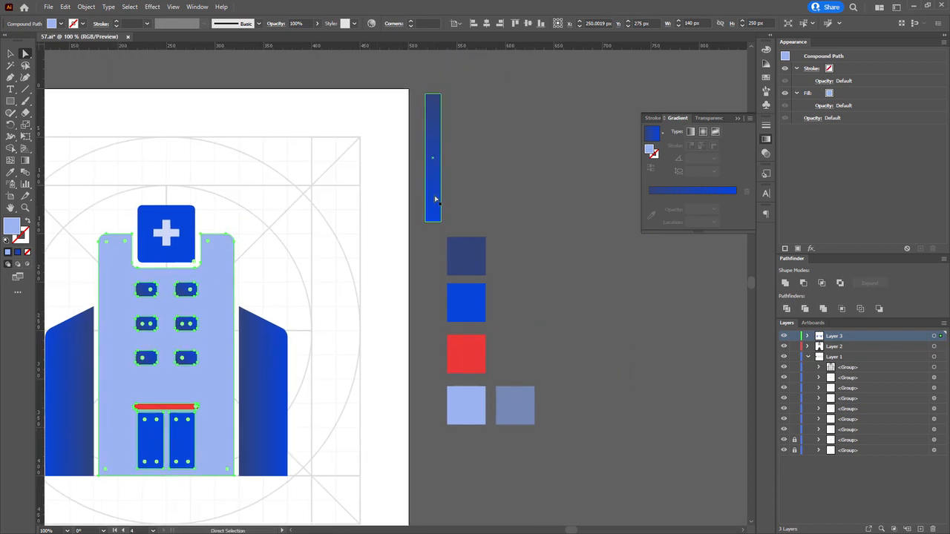
mouse_move(435, 200)
left_mouse_down()
mouse_move(464, 199)
mouse_move(446, 187)
left_mouse_up()
Step: Set the duplicate rectangle's gradient start stop to the light blue swatch and its end stop to the greyish blue swatch
left_click(651, 230)
left_click(477, 394)
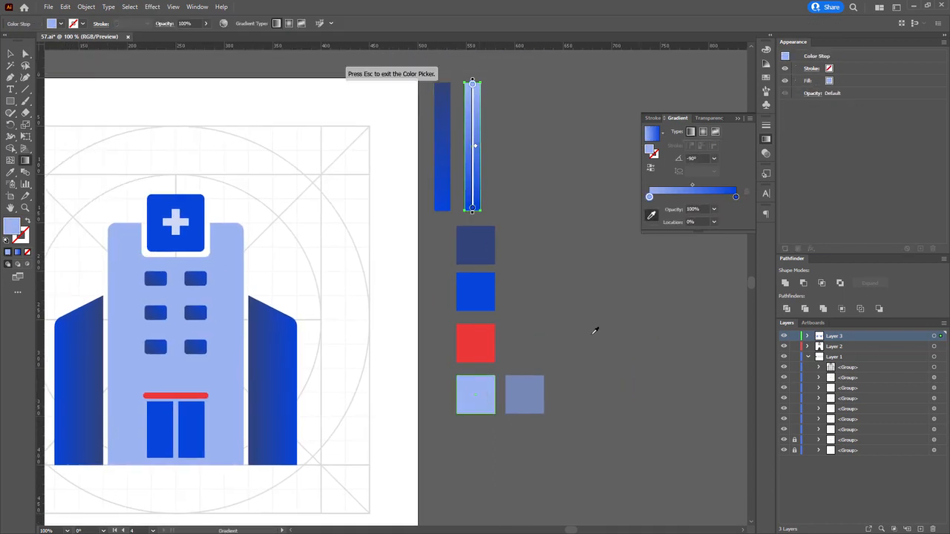
left_click(735, 198)
left_click(527, 393)
Step: Shift the light blue gradient's end stop from greyish to a more saturated periwinkle blue by adjusting its RGB values
double_click(737, 198)
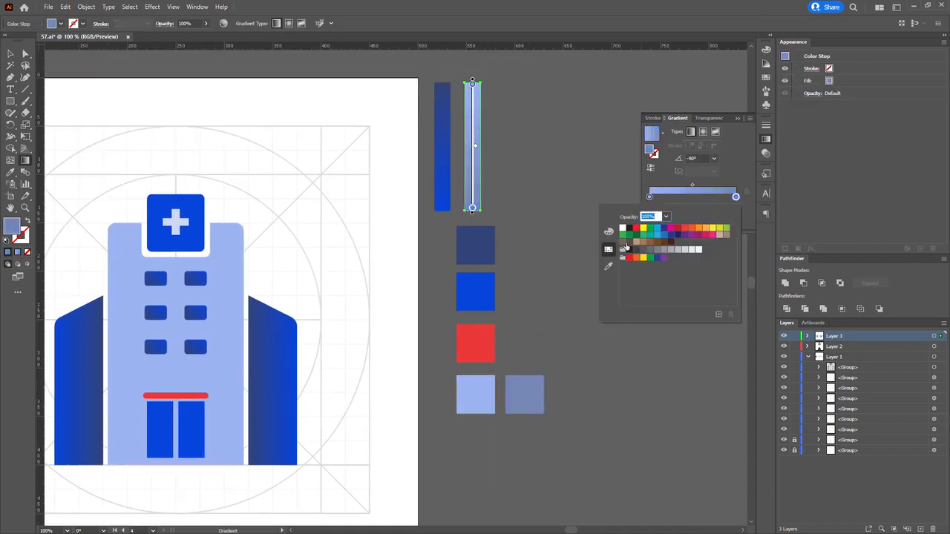
left_click(612, 231)
left_click_drag(693, 268, 697, 268)
left_click(532, 261)
Step: Fill the main hospital building with the narrow rectangle's light blue gradient using the Eyedropper
key("a")
left_click(224, 327)
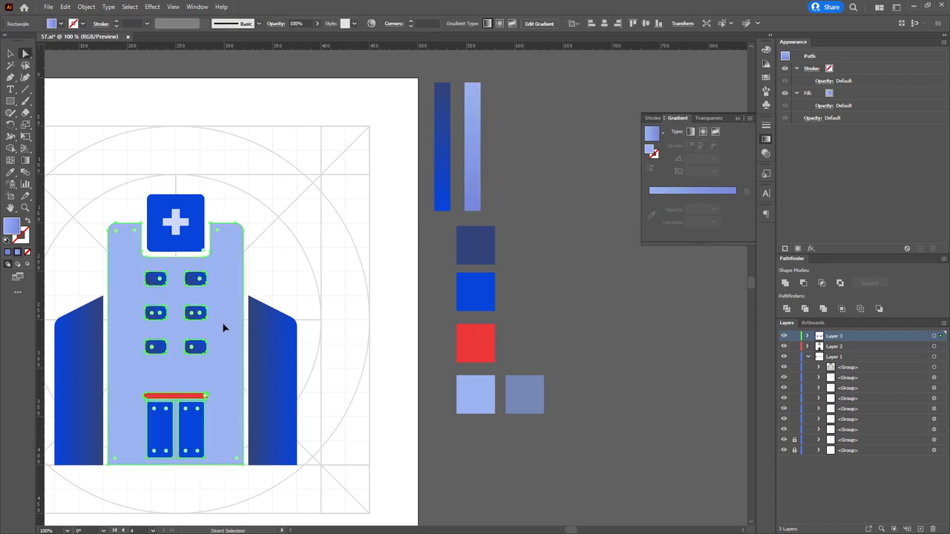
key("i")
left_click(478, 189)
Step: Run the light blue gradient vertically down the main building, from its roof to its base, and deselect
key("a")
left_click_drag(222, 334, 302, 294)
left_click(299, 291)
key("g")
left_click_drag(295, 184, 295, 383)
key("a")
left_click(408, 379)
Step: Fill the rounded sign square behind the cross with the navy-and-blue gradient using the Eyedropper
mouse_move(269, 201)
left_mouse_down()
mouse_move(293, 203)
mouse_move(292, 251)
mouse_move(346, 296)
left_mouse_up()
left_click(293, 203)
scroll(291, 246, "up", 1)
key("i")
left_click(403, 389)
scroll(296, 244, "up", 2)
Step: Run the sign square's gradient diagonally from its upper-left to its lower-right corner, reverse its colors, and deselect
key("g")
left_click_drag(213, 182, 376, 341)
left_click(650, 168)
key("a")
left_click(464, 249)
Step: Change the start stop of the sign square's gradient to a deeper indigo blue with the RGB sliders, and deselect
left_click(365, 310)
double_click(649, 209)
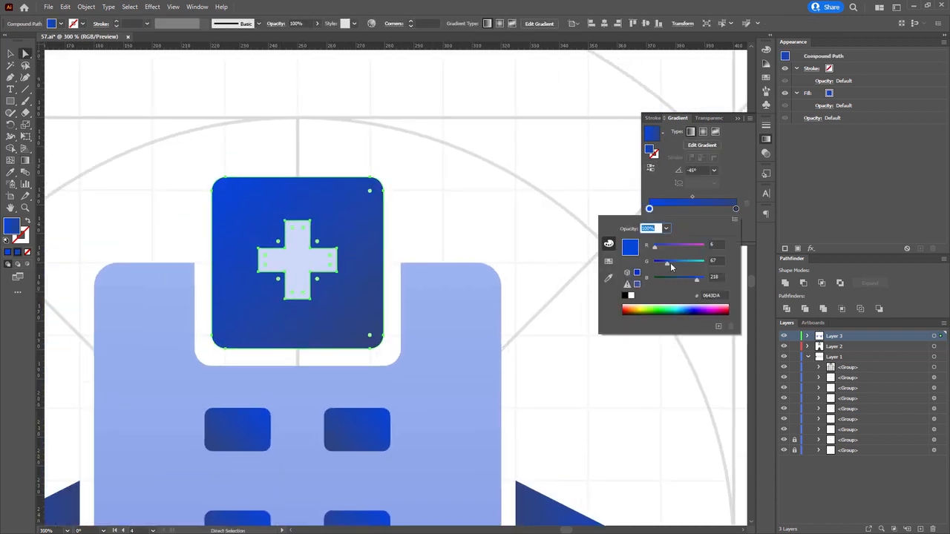
left_click_drag(696, 279, 703, 279)
left_click_drag(667, 264, 691, 279)
left_click_drag(661, 264, 380, 225)
left_click(557, 240)
Step: Fill both entrance doors with the narrow rectangle's navy-to-blue gradient using the Eyedropper
scroll(338, 232, "down", 1)
left_click(545, 247)
scroll(366, 234, "down", 2)
left_click_drag(307, 284, 341, 228)
left_click(304, 380)
left_click(277, 380, "shift")
key("i")
left_click(557, 156)
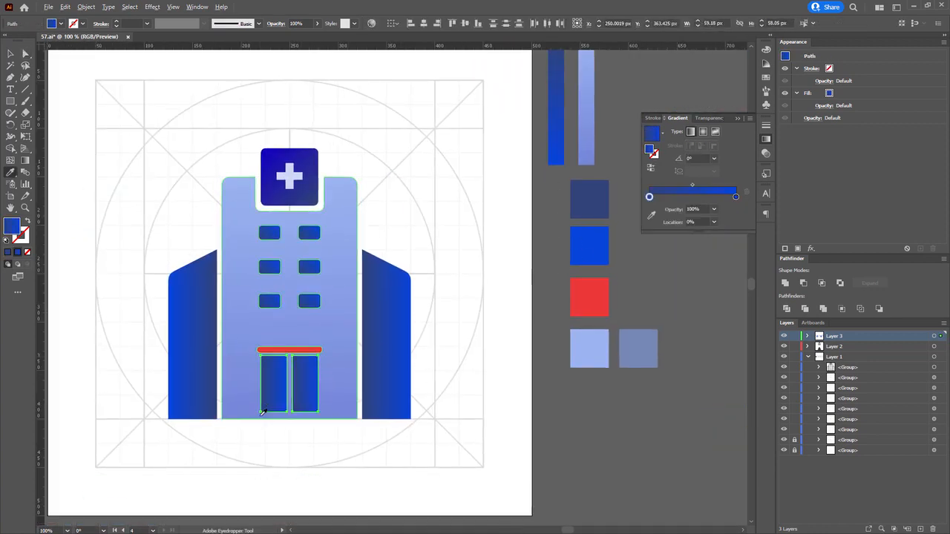
Step: Change the start stop of the doors' gradient from navy to a lighter teal blue with the RGB sliders
scroll(260, 417, "up", 2)
double_click(649, 197)
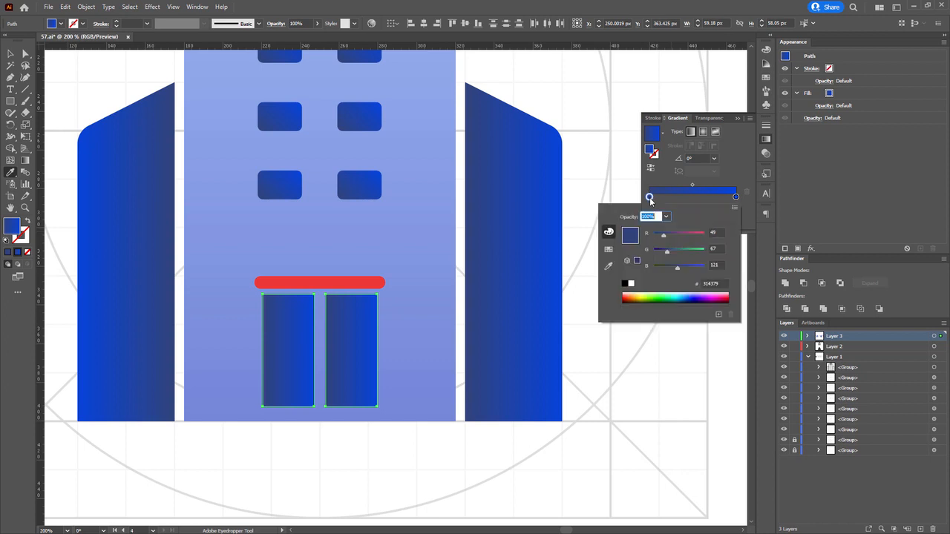
left_click_drag(673, 251, 675, 251)
left_click_drag(677, 267, 683, 267)
left_click(631, 404)
Step: Run the teal-to-blue gradient diagonally across each entrance door, from its upper-left to its lower-right corner, and deselect
key("a")
left_click(290, 343)
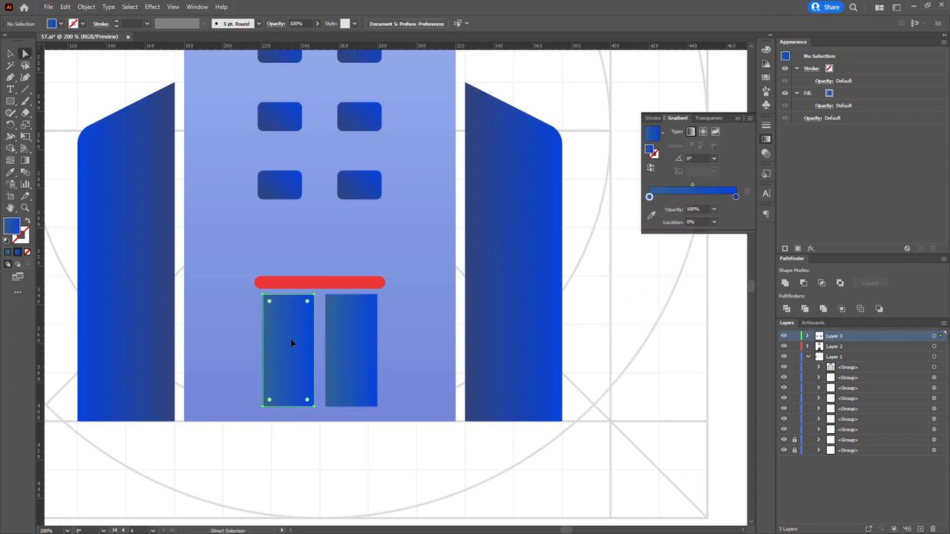
key("g")
mouse_move(262, 296)
left_mouse_down()
mouse_move(313, 385)
mouse_move(316, 409)
left_mouse_up()
left_click(348, 348)
left_click_drag(327, 297, 376, 405)
key("a")
key("ctrl+shift+a")
scroll(380, 379, "down", 3)
left_click_drag(501, 350, 498, 328)
left_click_drag(456, 255, 500, 284)
scroll(412, 240, "up", 3)
left_click(387, 237)
left_click_drag(374, 234, 386, 260)
scroll(385, 260, "down", 4)
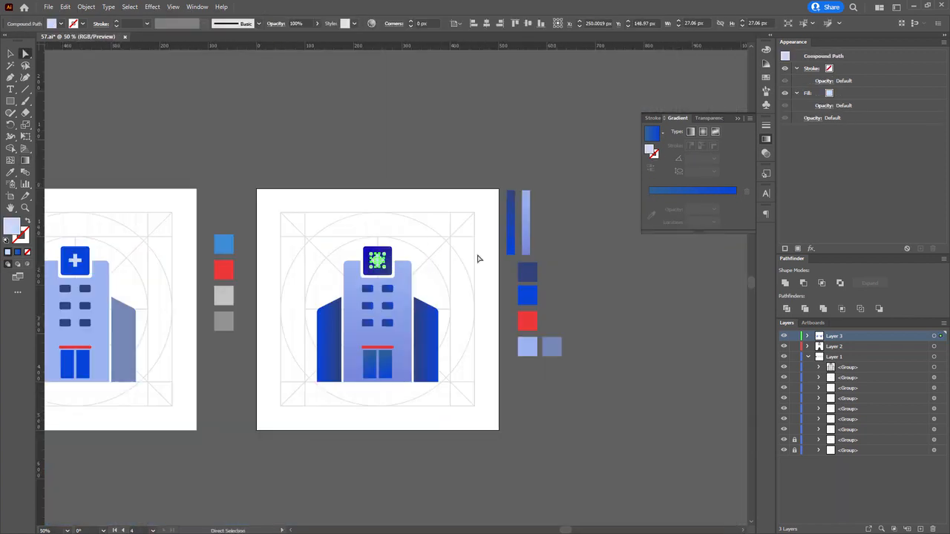
left_click(479, 258)
Step: Duplicate the narrow light blue gradient rectangle beside itself and set both of the copy's gradient stops to the red swatch
scroll(510, 229, "up", 2)
left_click_drag(545, 263, 574, 265)
key("i")
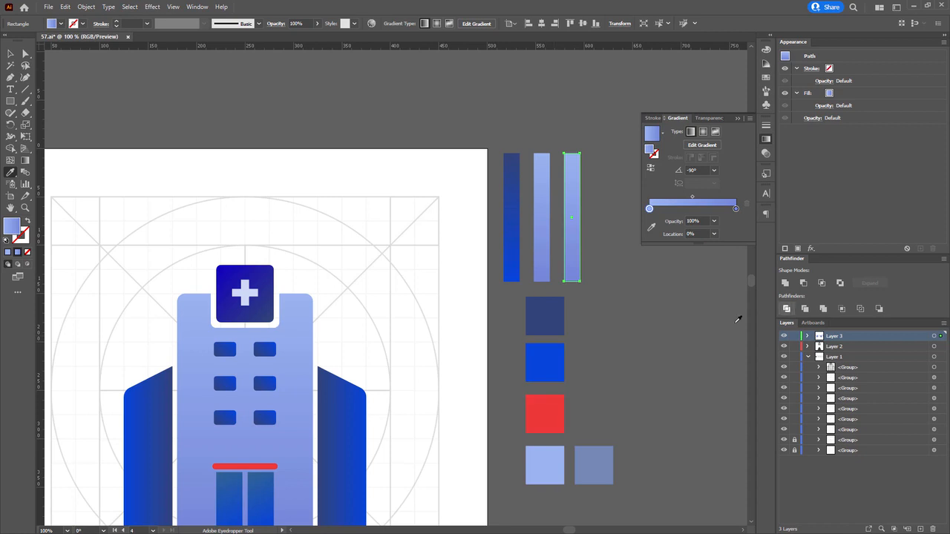
left_click(651, 227)
left_click(558, 404)
left_click(735, 198)
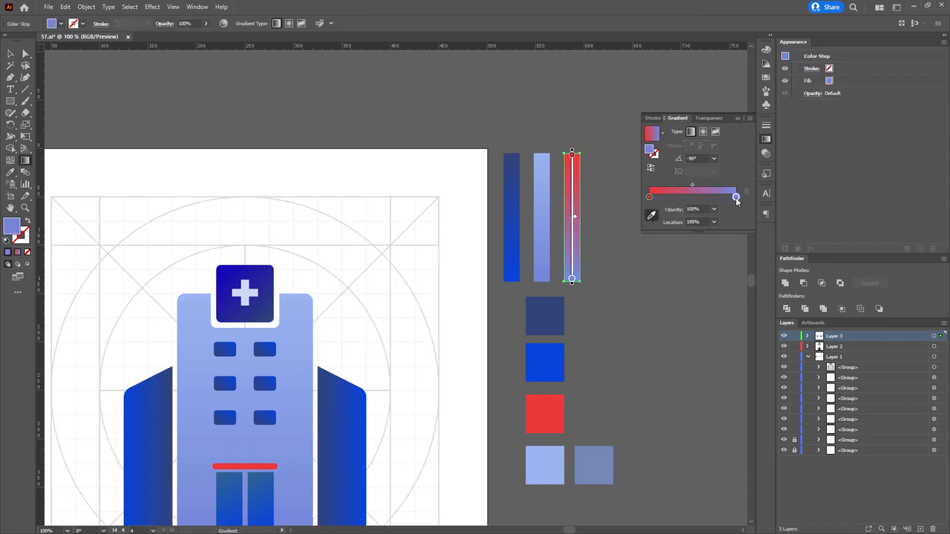
left_click(563, 404)
Step: Change the end stop of the red rectangle's gradient to a dark red
double_click(736, 197)
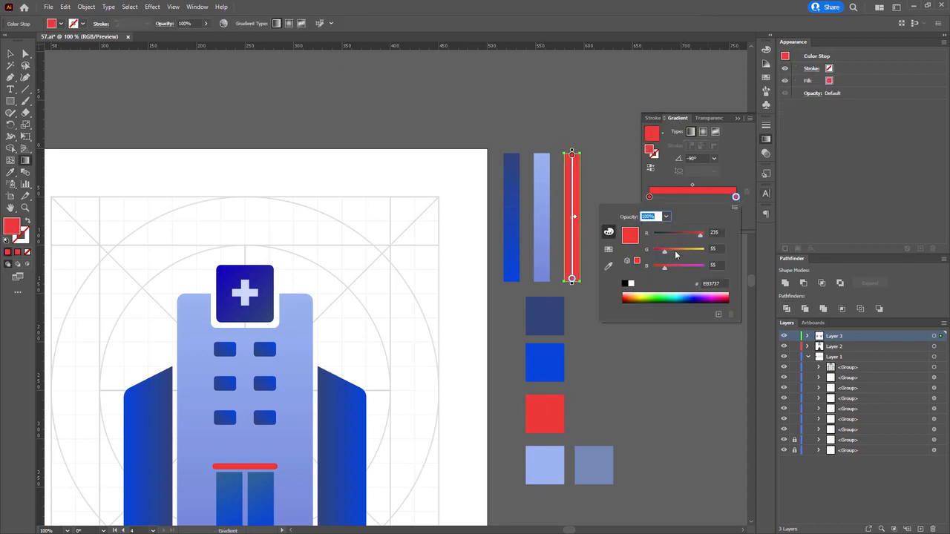
left_click_drag(700, 235, 655, 253)
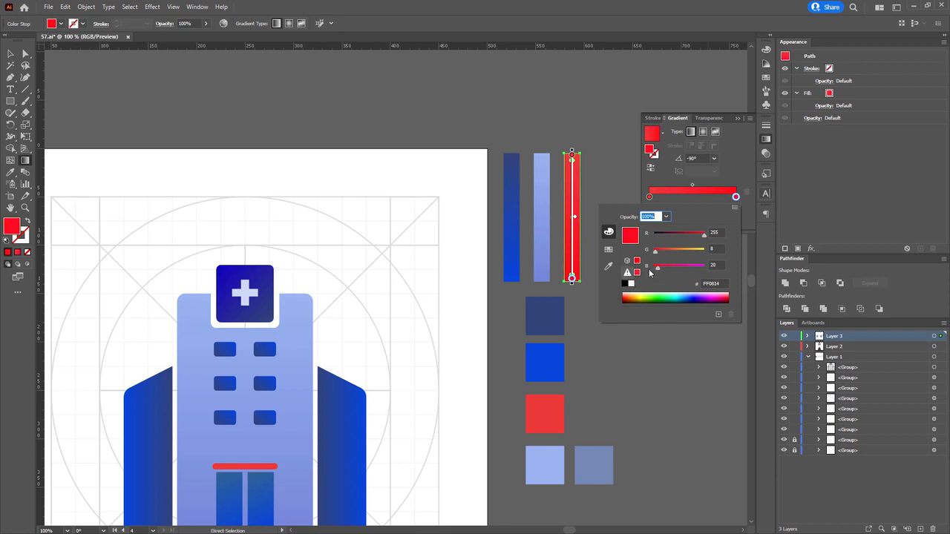
left_click(627, 297)
key("Escape")
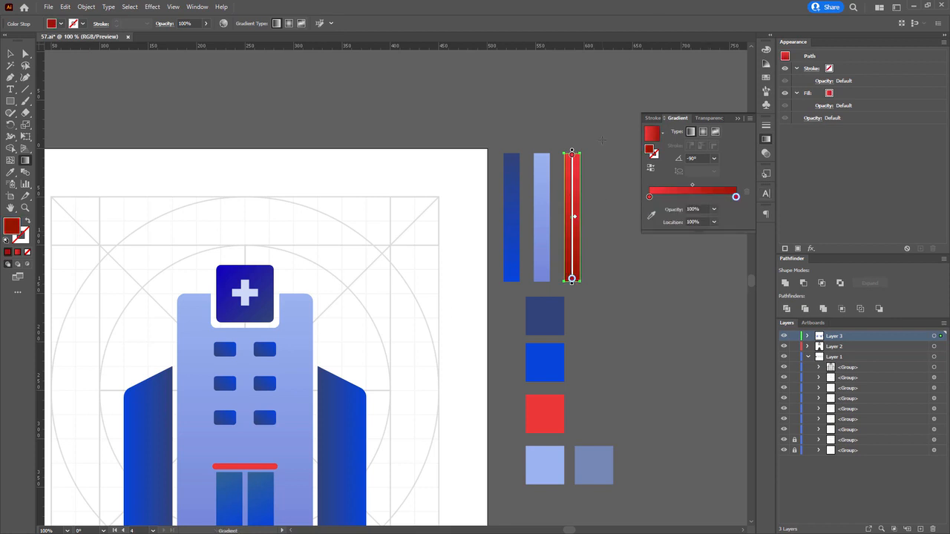
Step: Fill the cross on the hospital sign with the rectangle's red gradient using the Eyedropper
key("a")
left_click(599, 196)
left_click(246, 293)
key("i")
left_click(570, 246)
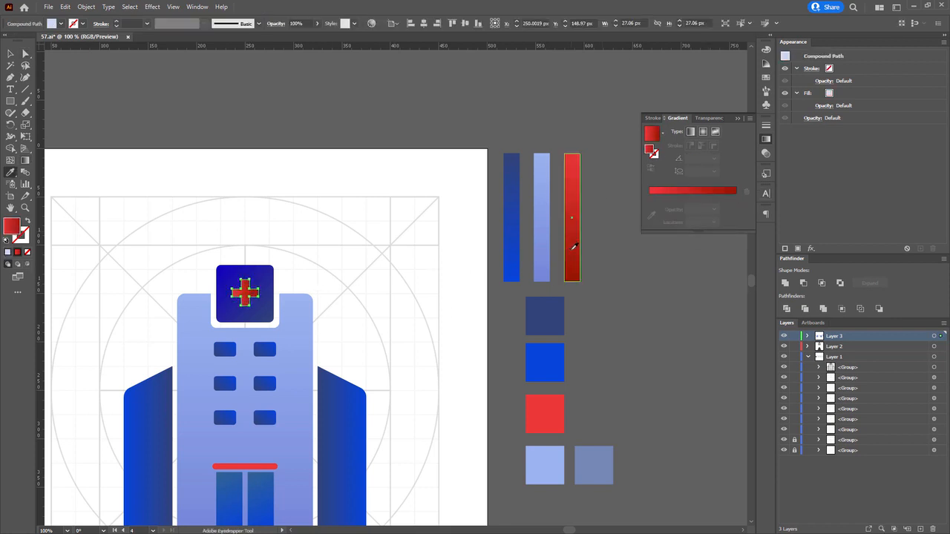
Step: Run the red gradient diagonally across the cross from its upper left to its lower right, and deselect
scroll(250, 302, "up", 4)
key("g")
mouse_move(209, 211)
left_mouse_down()
mouse_move(282, 310)
mouse_move(270, 325)
left_mouse_up()
key("a")
left_click(375, 190)
scroll(375, 190, "down", 3)
left_click_drag(422, 193, 455, 143)
key("ctrl+minus")
key("ctrl+minus")
scroll(354, 234, "up", 4)
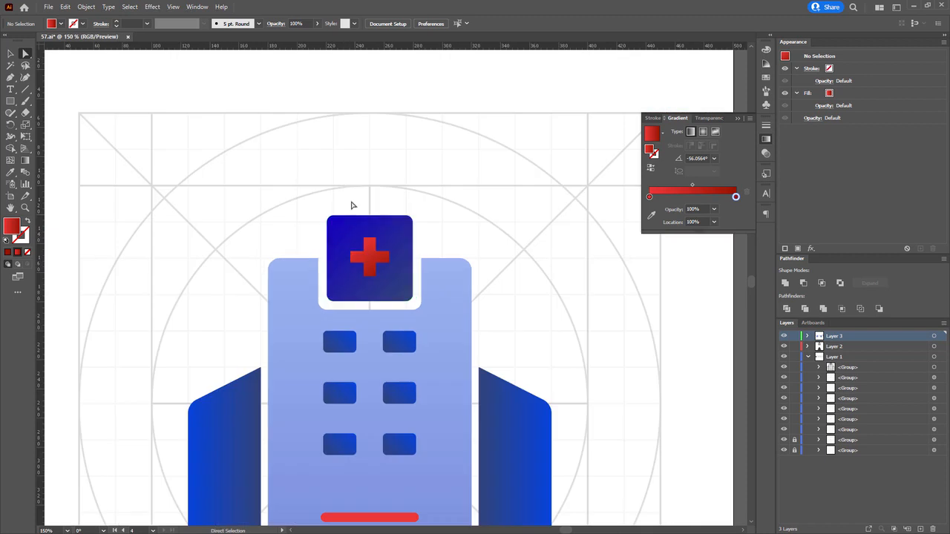
key("ctrl+0")
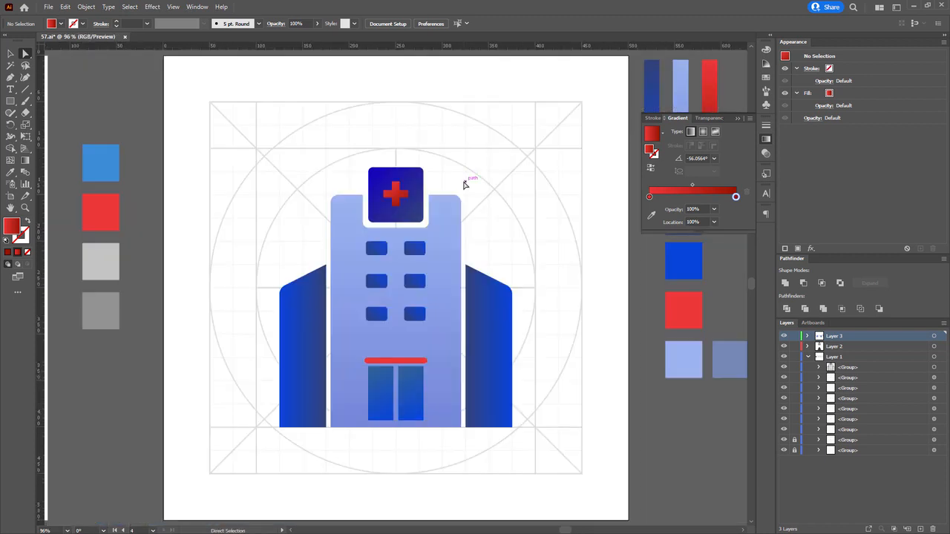